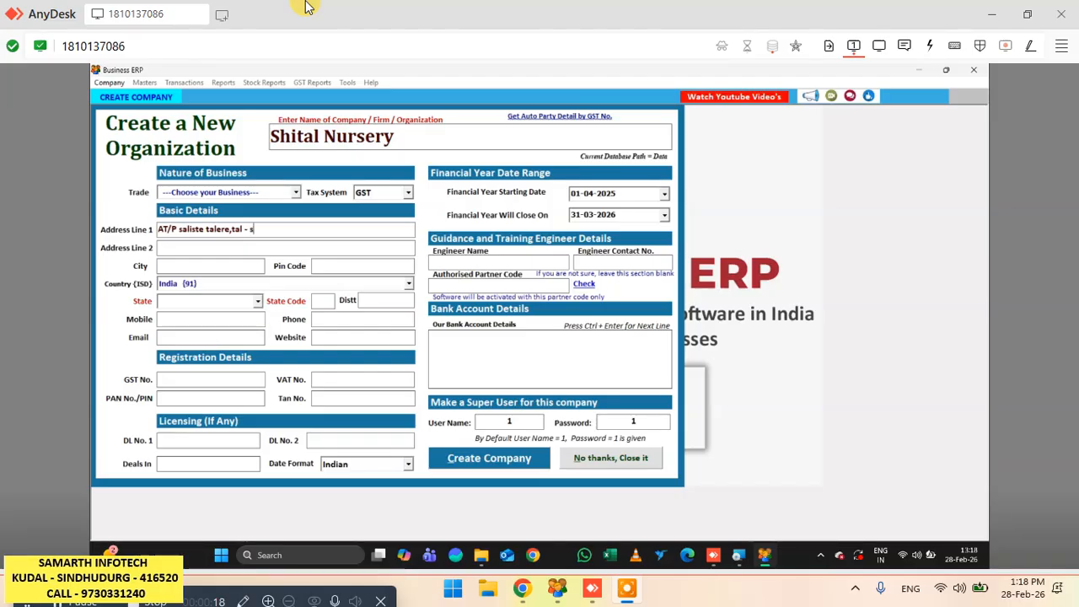
- Complete the company's postal address in Address Line 1 with its taluka and district
text(dhudurg)
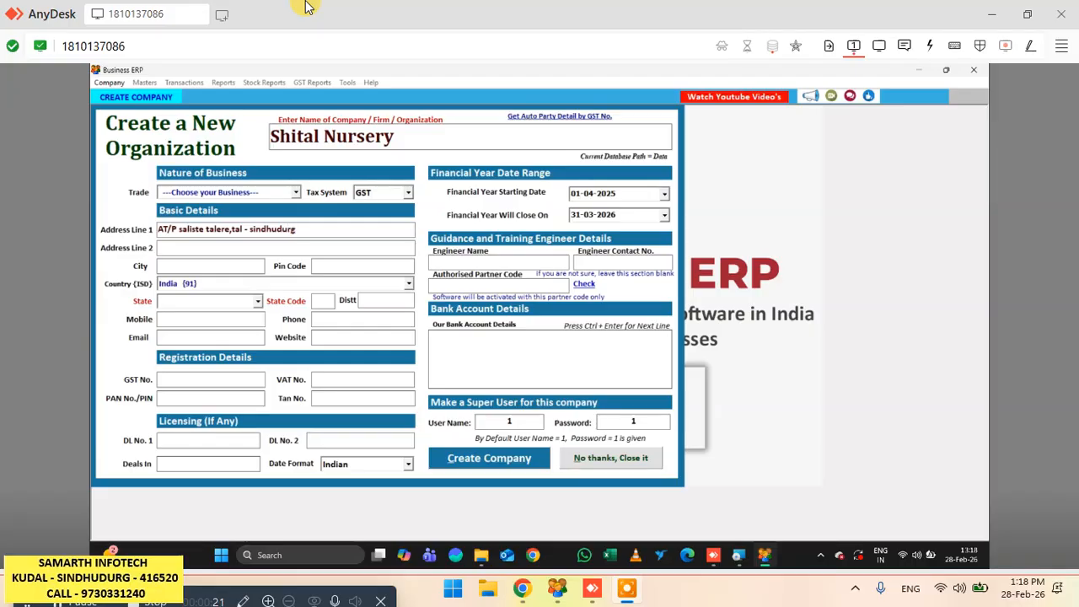
key(XF86AudioRaiseVolume)
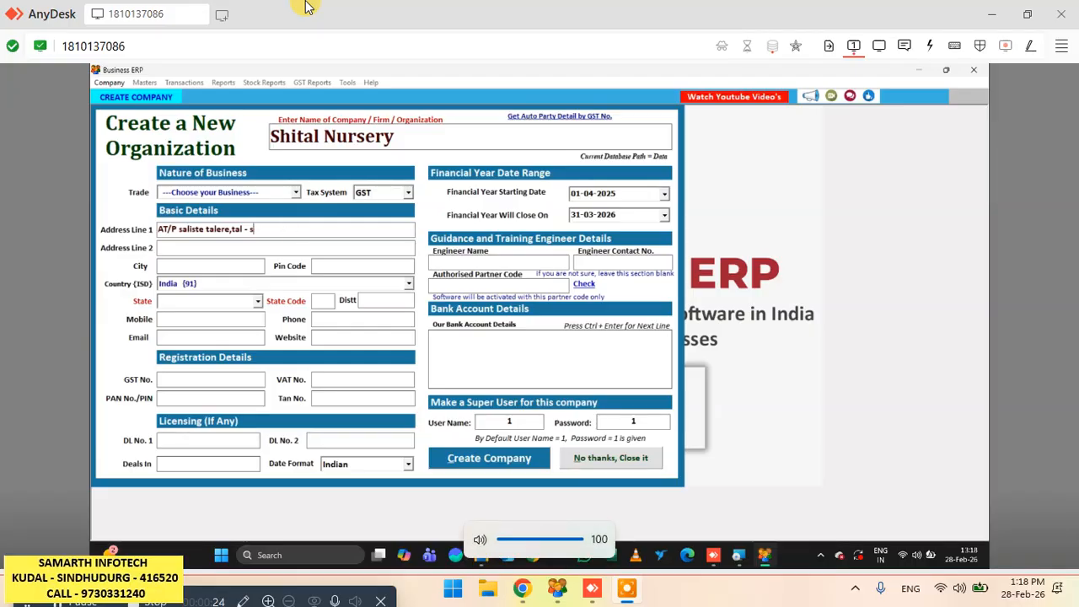
key(BackSpace)
text(kank)
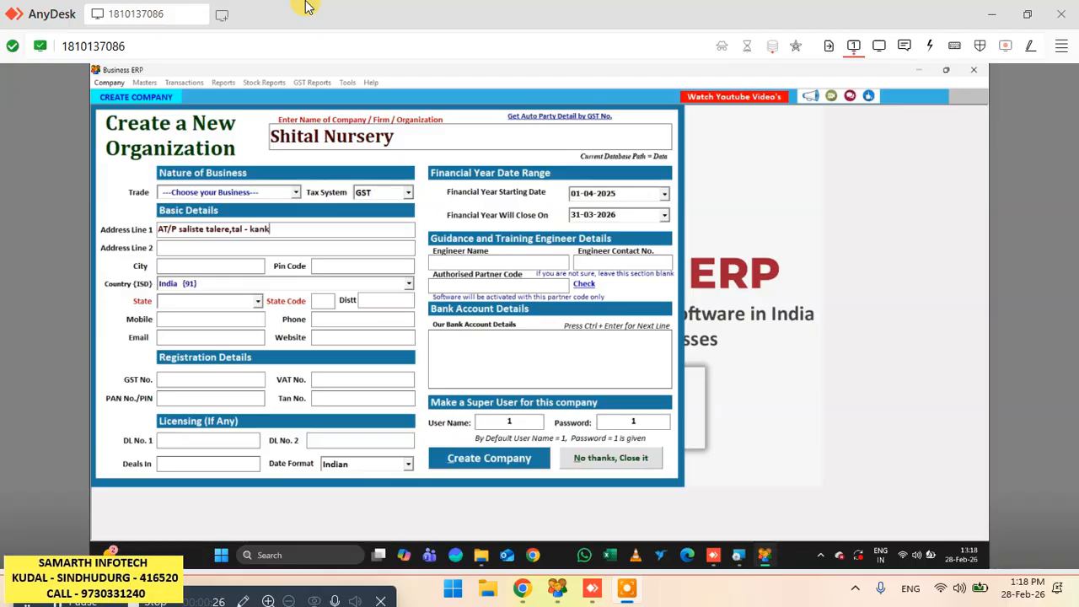
text(avli,Dis)
text(t)
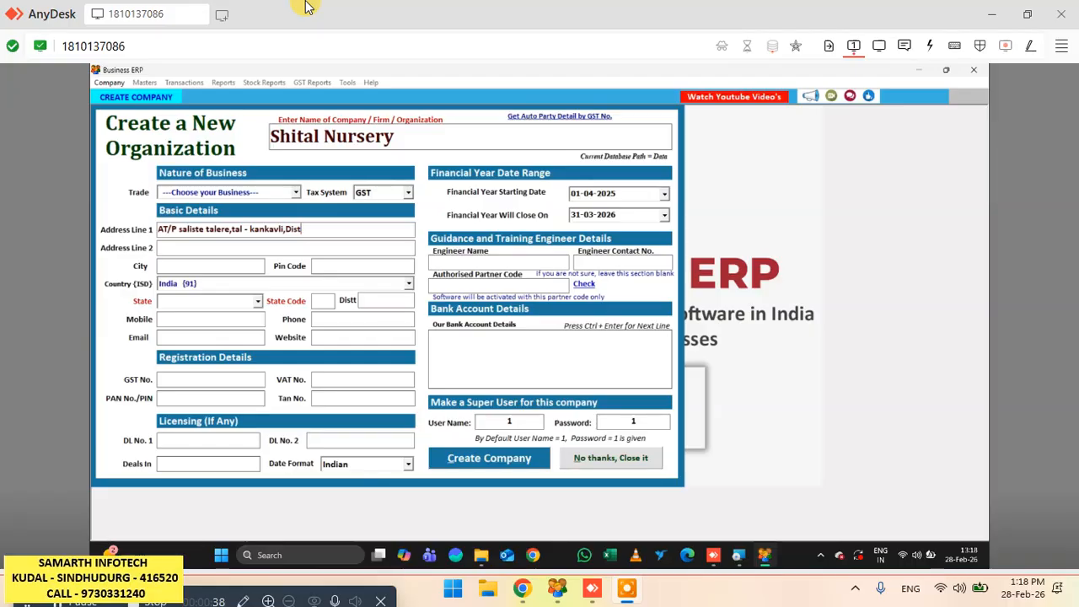
text(-Sindhu)
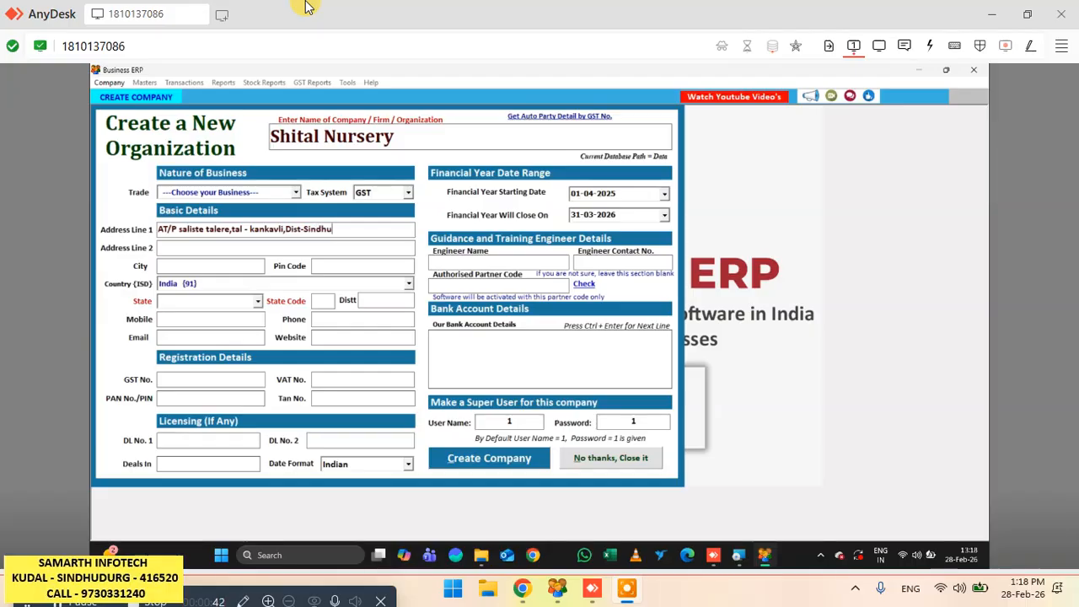
text(durg)
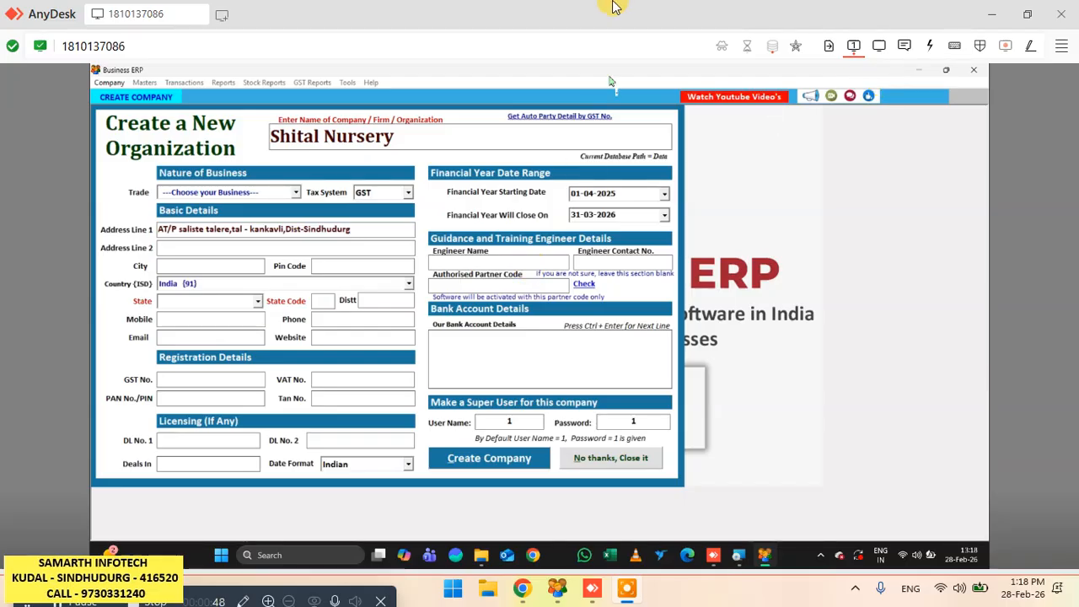
- Set the company's state to Maharashtra and enter its mobile number
click(199, 299)
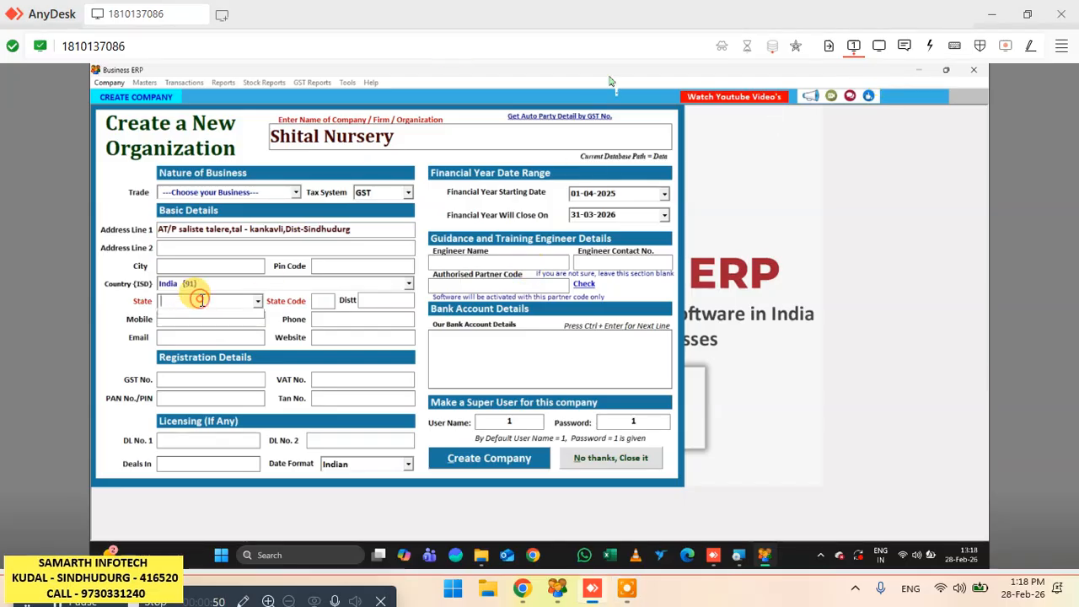
text(mah)
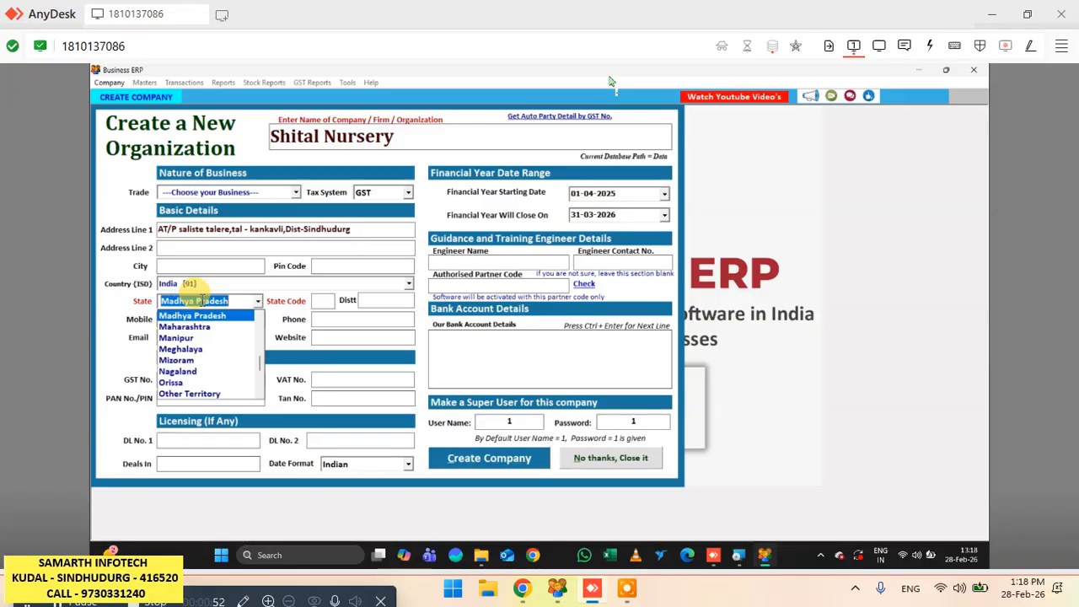
key(Return)
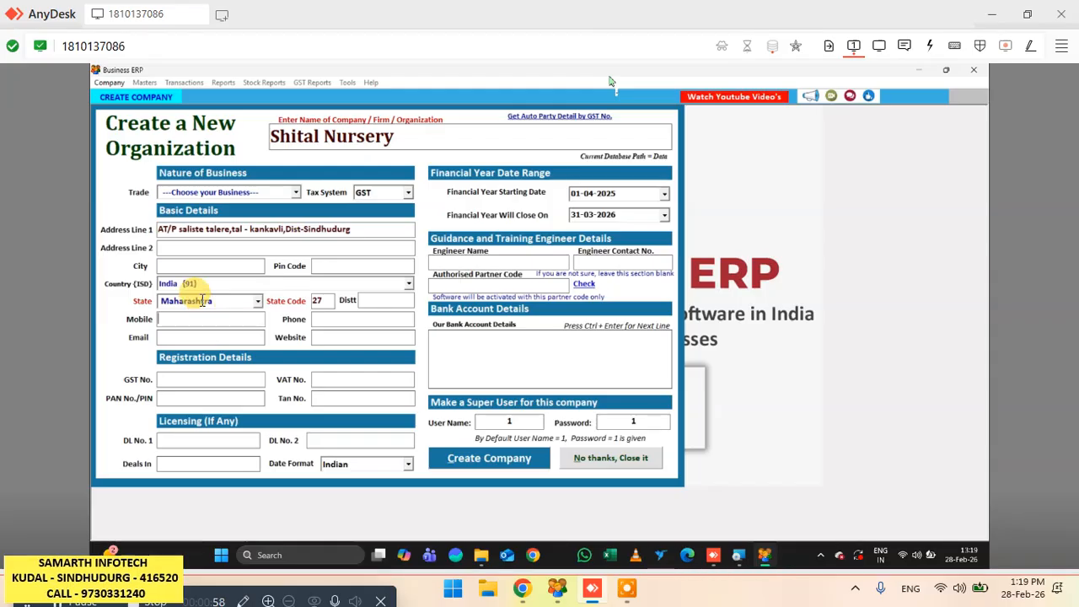
key(Tab)
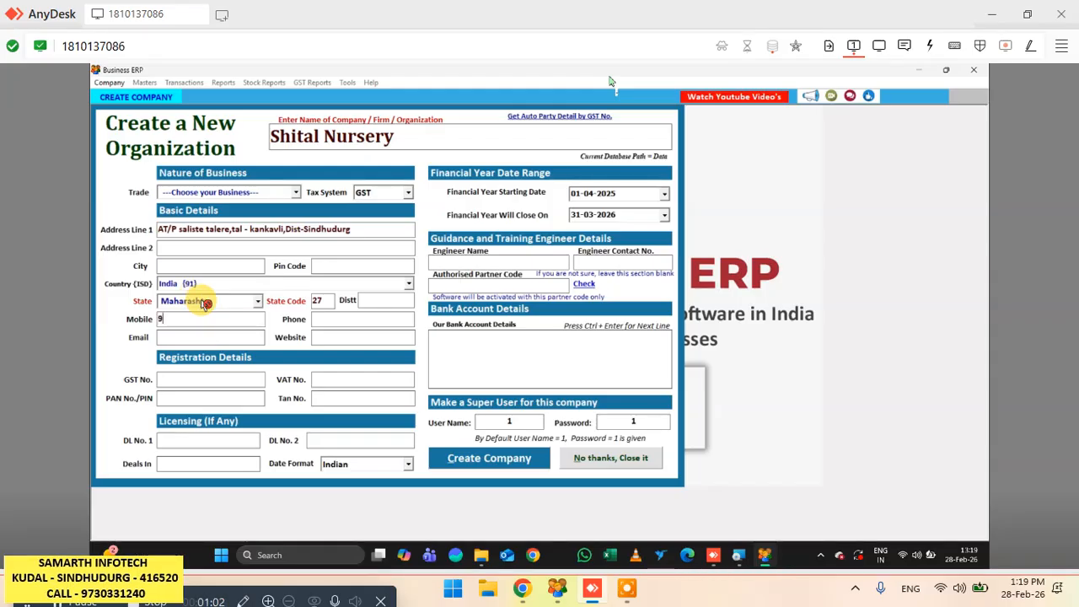
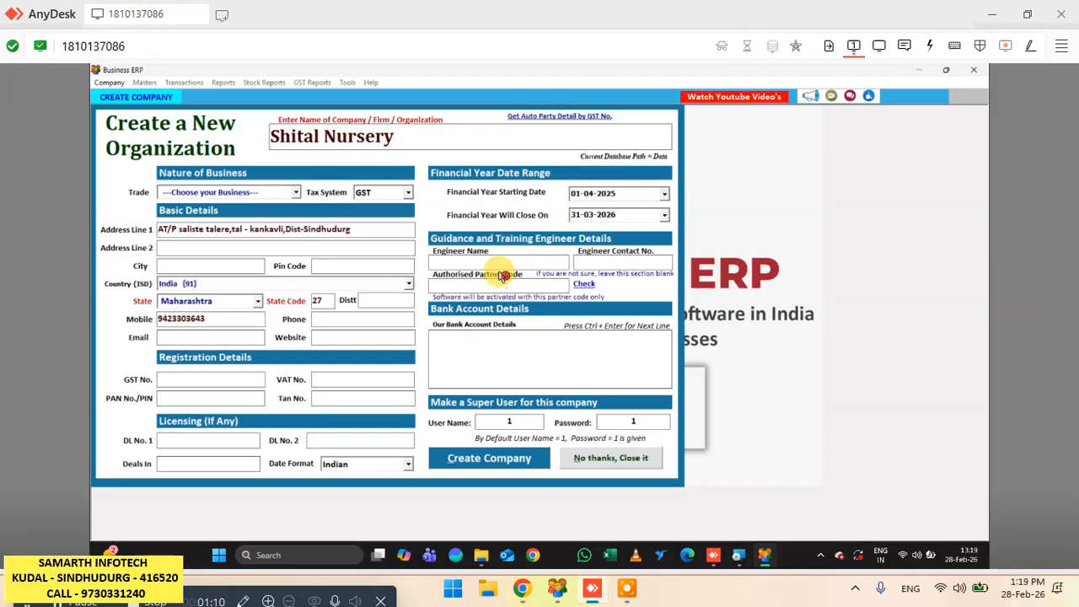
key(Return)
text(70)
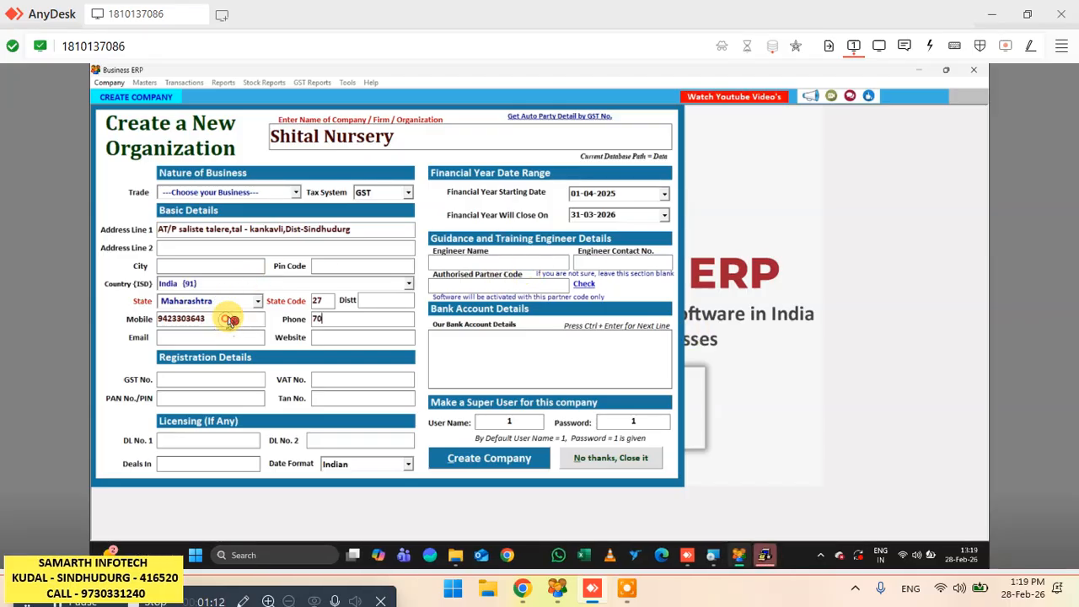
text(207)
key(BackSpace)
key(BackSpace)
key(BackSpace)
key(BackSpace)
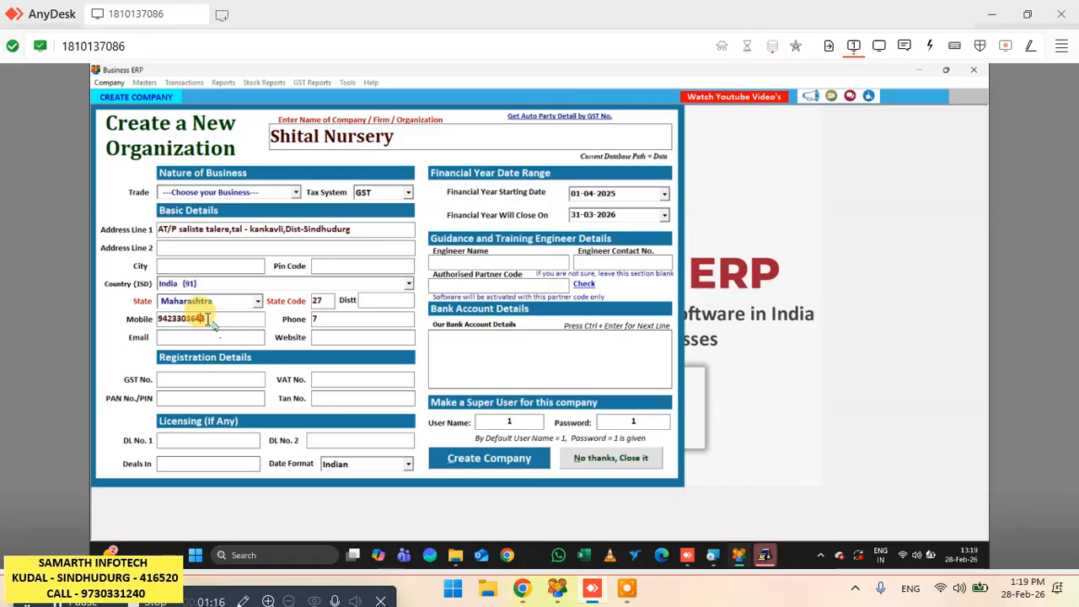
- Add a second mobile number after a slash in the Mobile field and leave the Phone field empty
click(208, 318)
key(BackSpace)
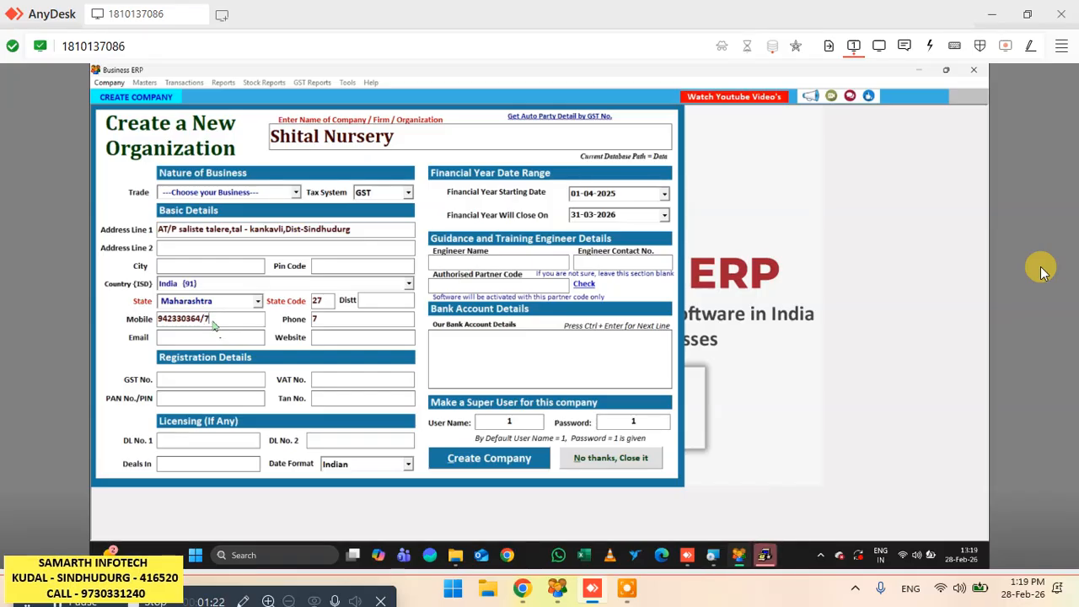
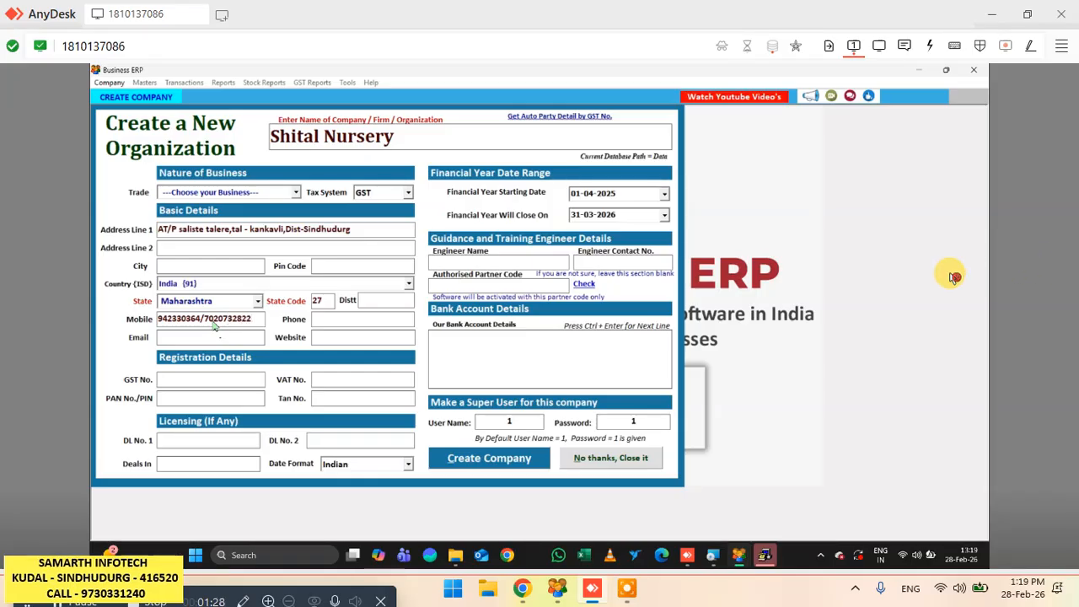
- Enter the engineer's name, the authorised partner code and the engineer's contact number, and create the company
click(491, 261)
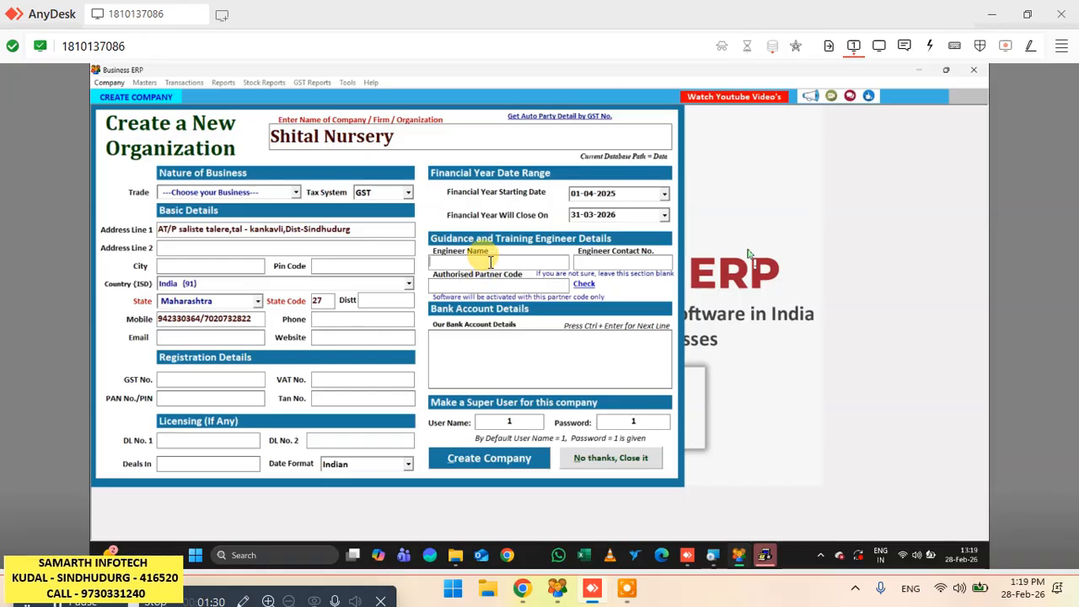
text(VAIBHAV)
key(Tab)
text(VK)
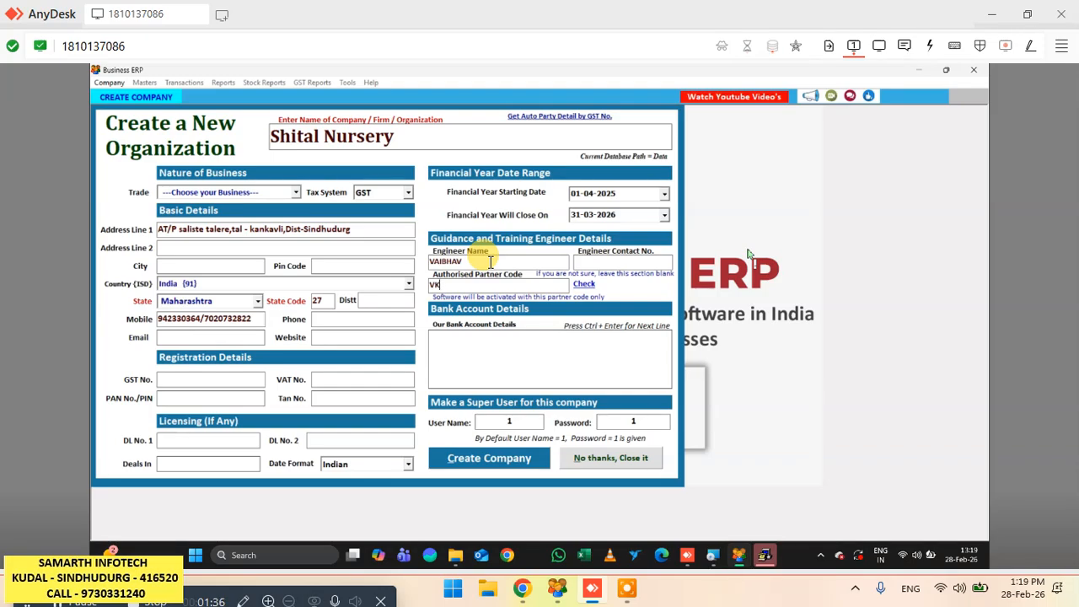
click(598, 260)
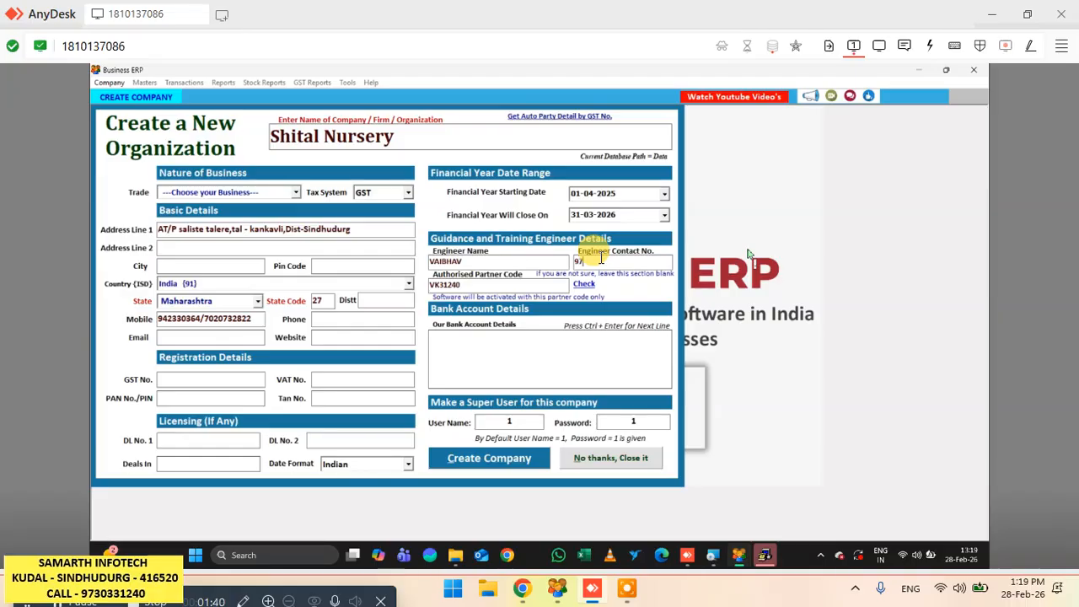
key(alt+c)
key(Return)
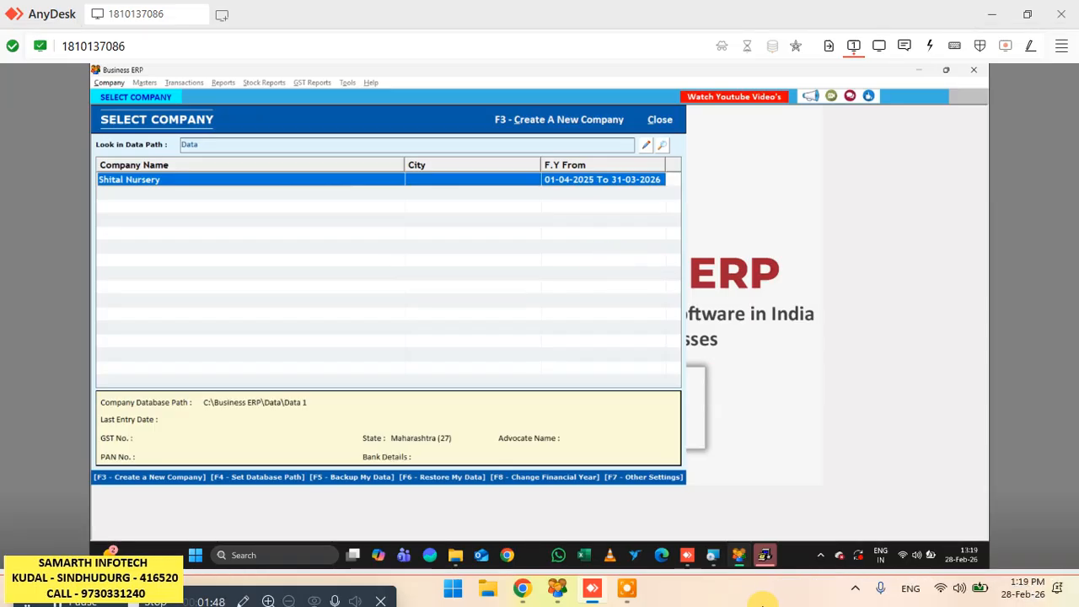
- Open the Shital Nursery company and postpone the Seagate Software registration
key(Return)
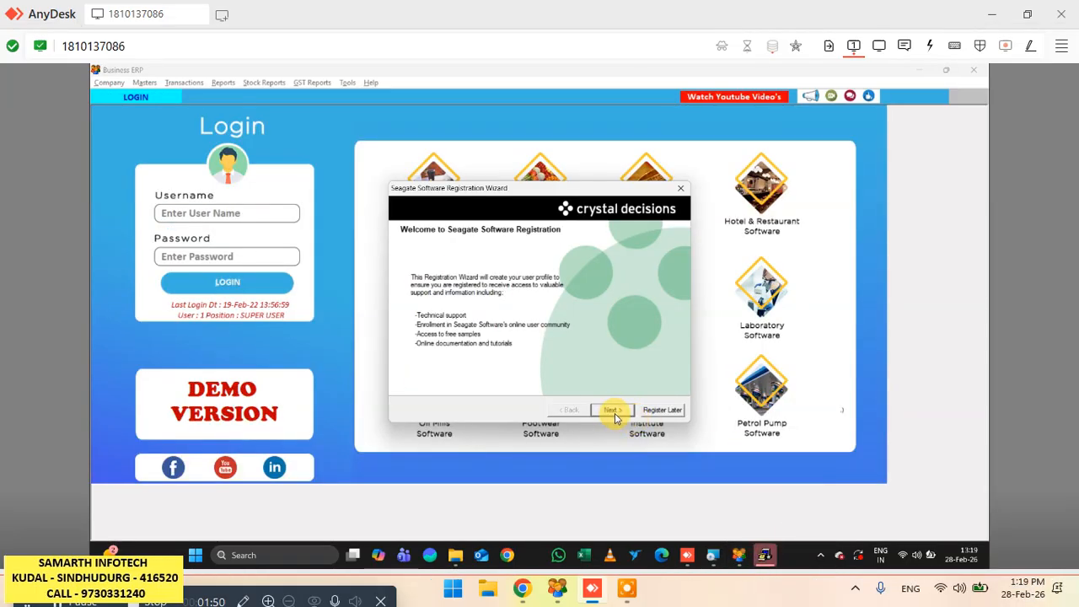
click(661, 411)
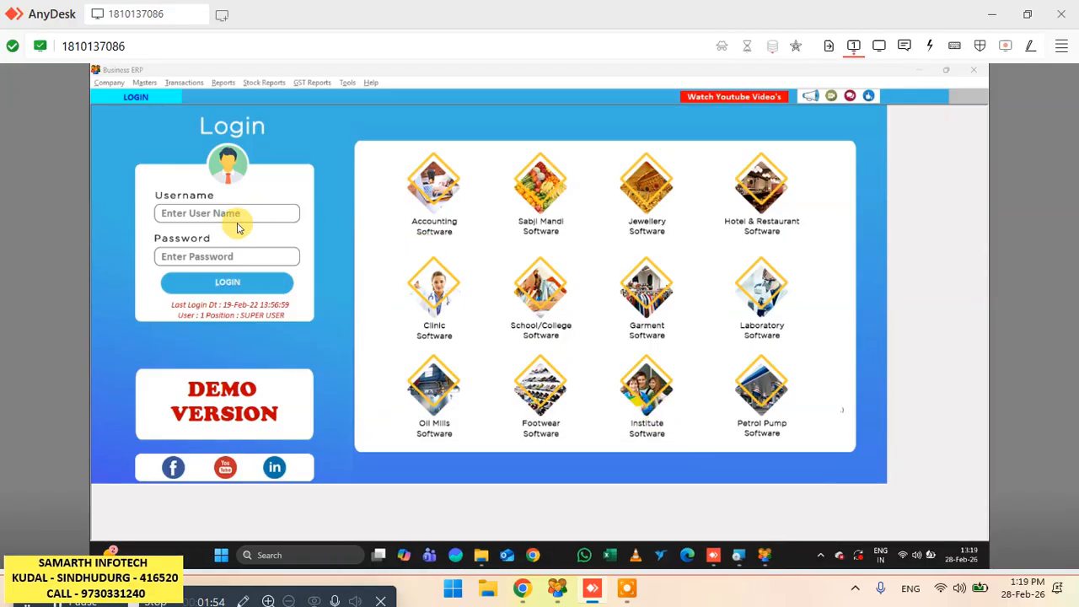
click(739, 555)
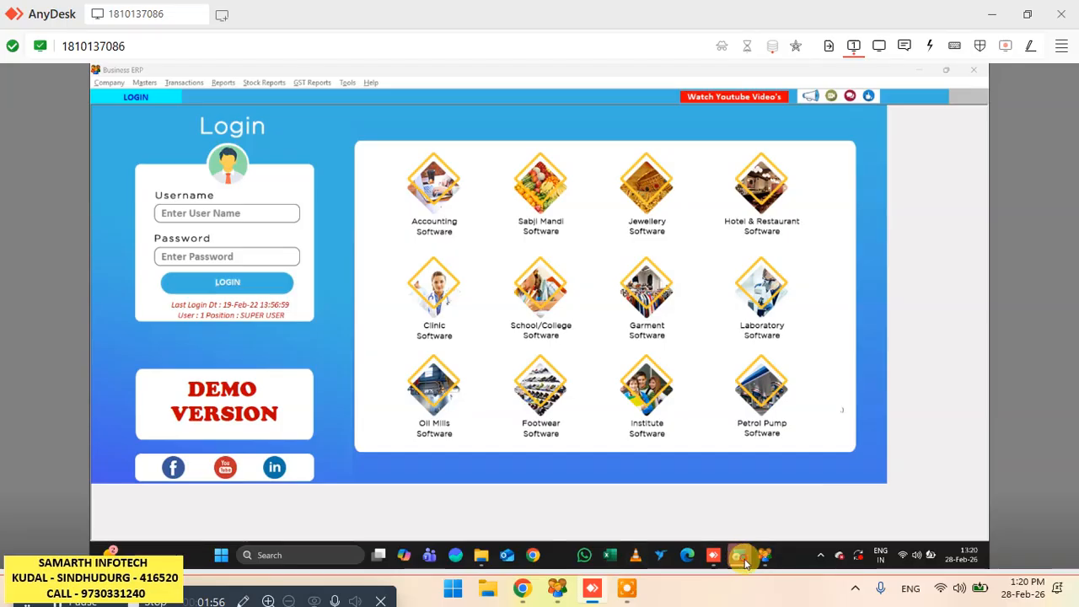
click(869, 406)
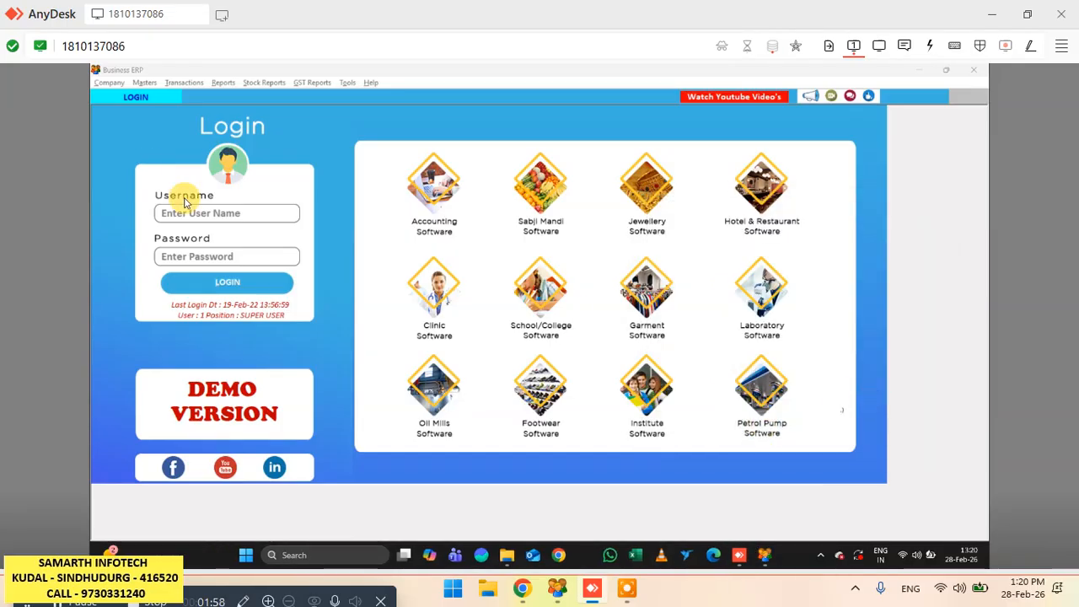
- Log in to the company with username 1 and the account password
click(253, 213)
text(1)
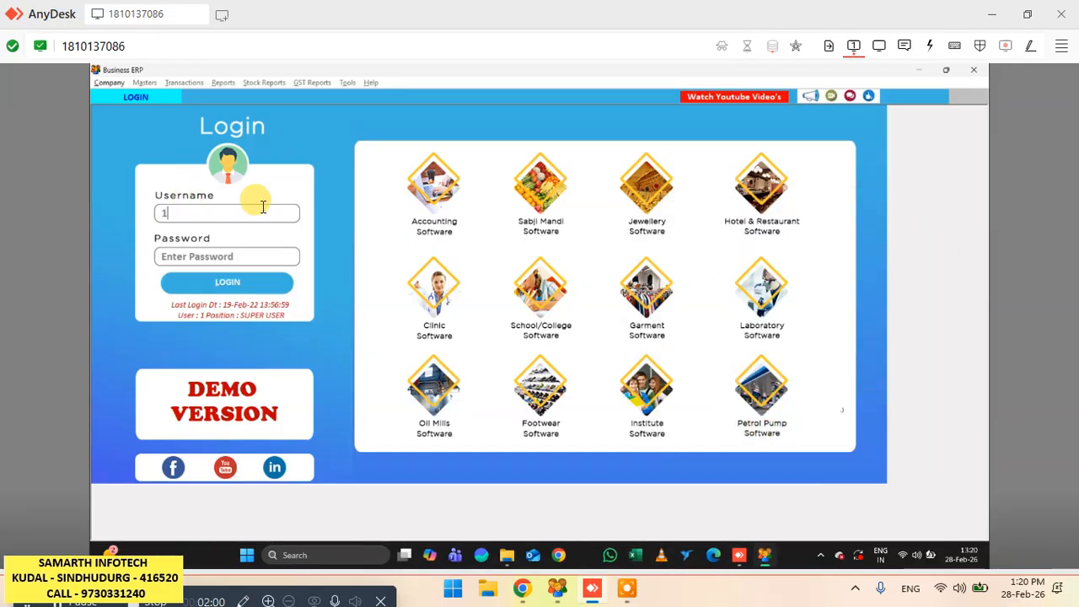
key(Tab)
text(1)
key(Tab)
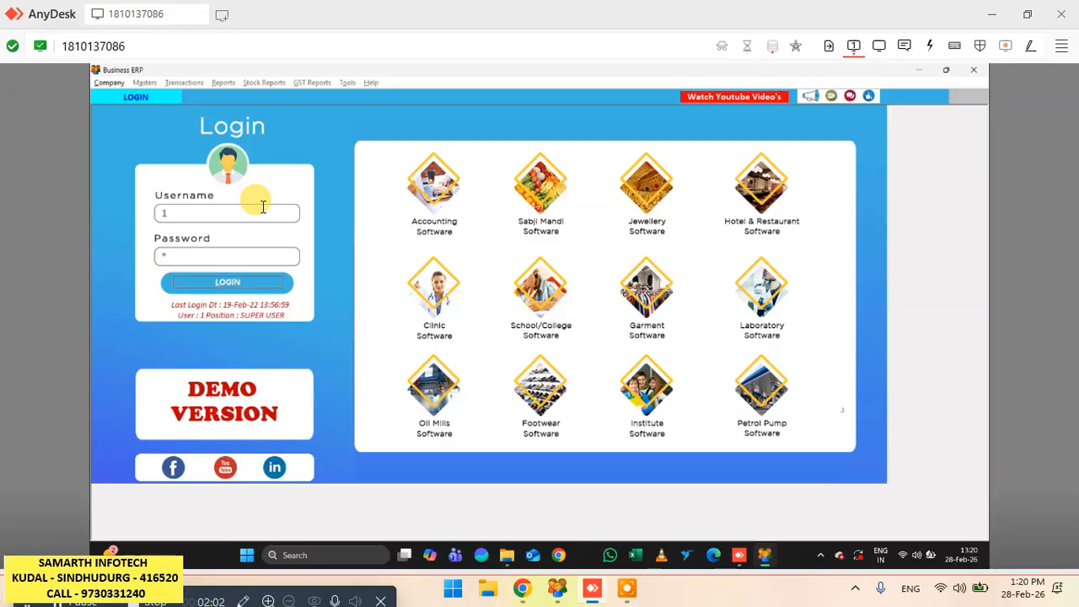
key(Return)
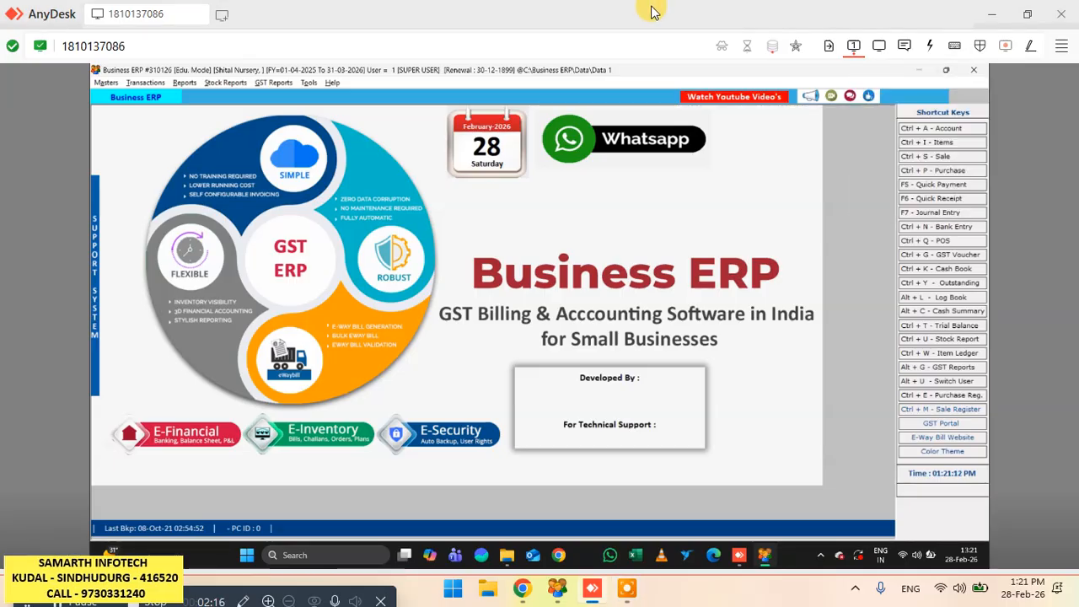
- Add a new item named keshar with a sale price of 150 from the item list and save it
key(ctrl+i)
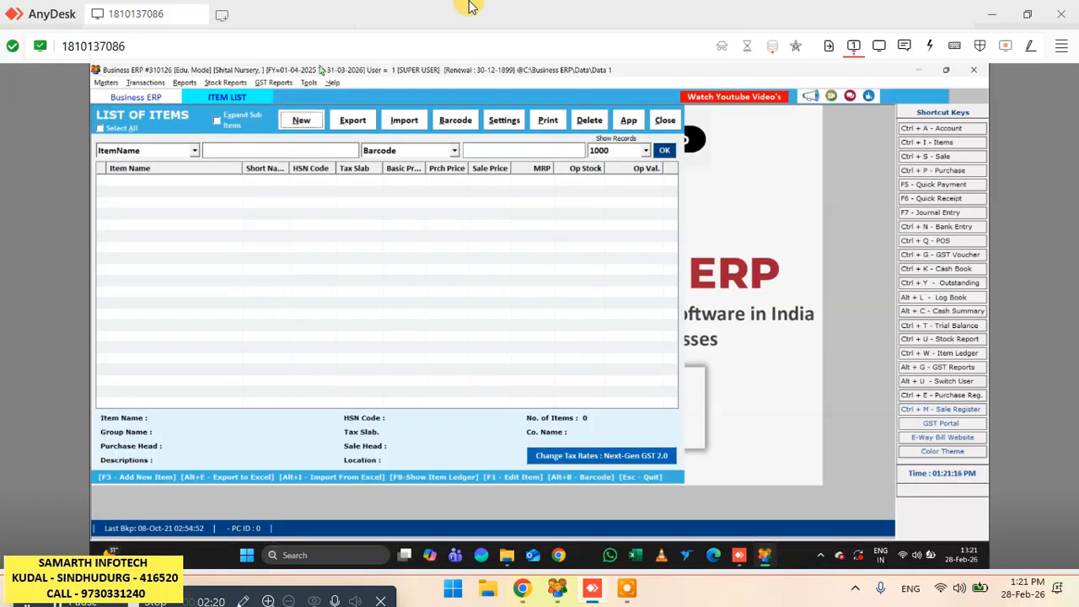
key(F3)
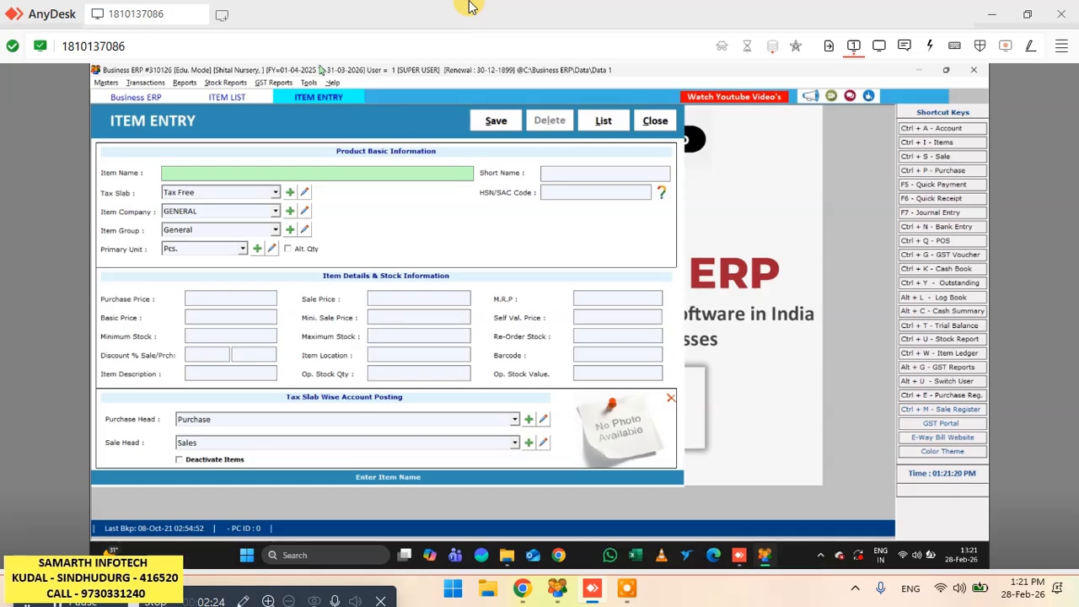
text(keshar)
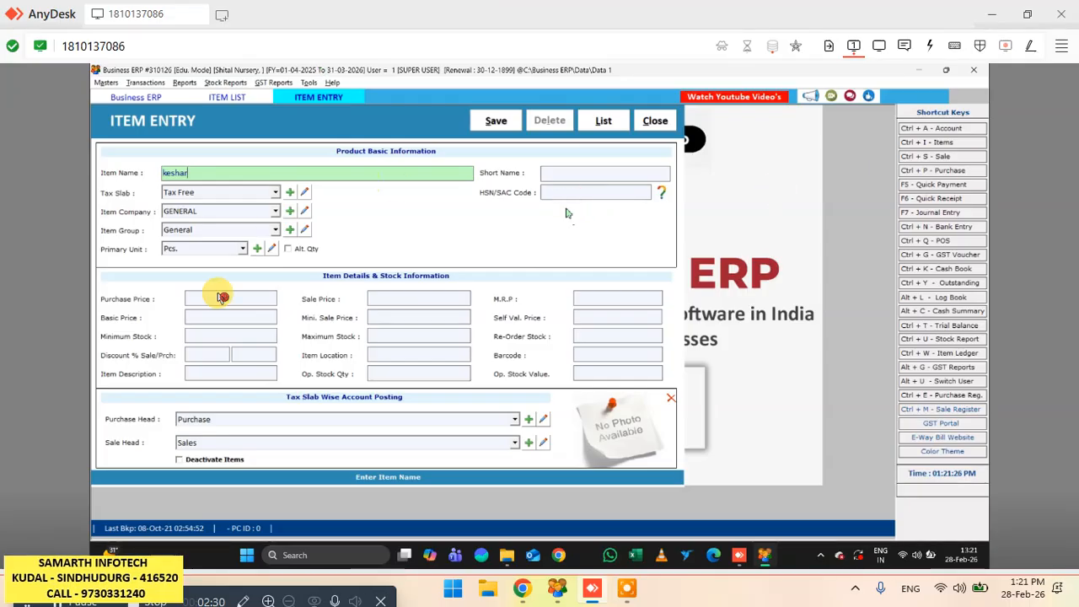
click(445, 304)
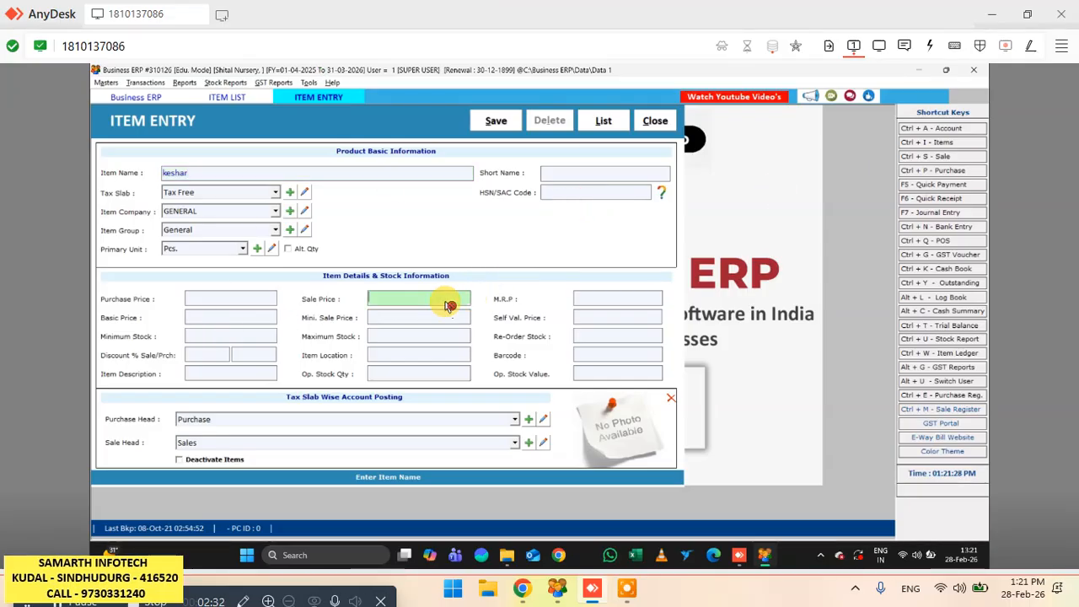
text(150)
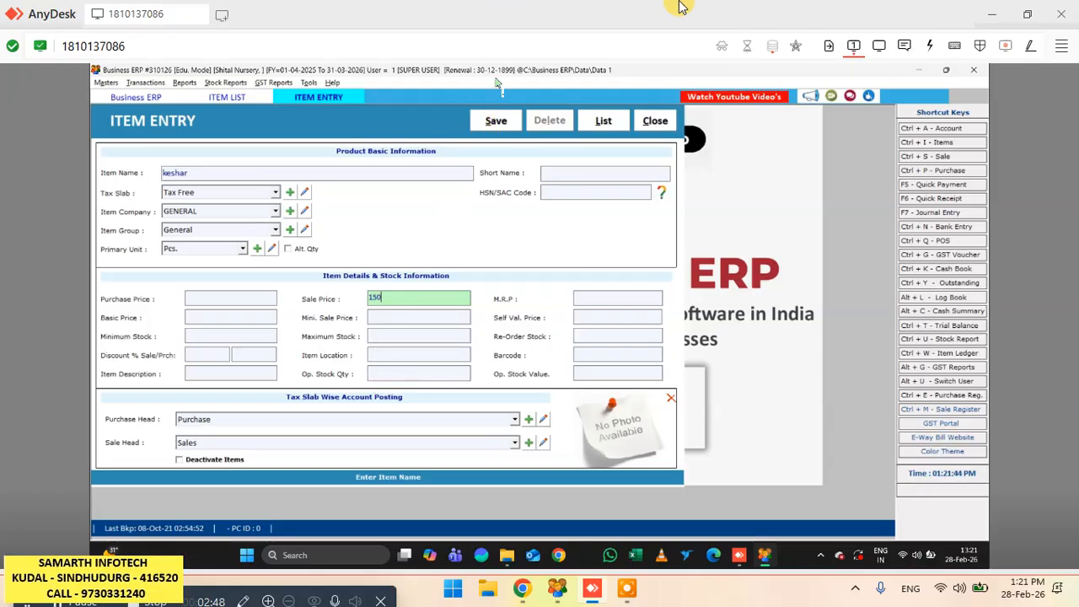
key(alt+s)
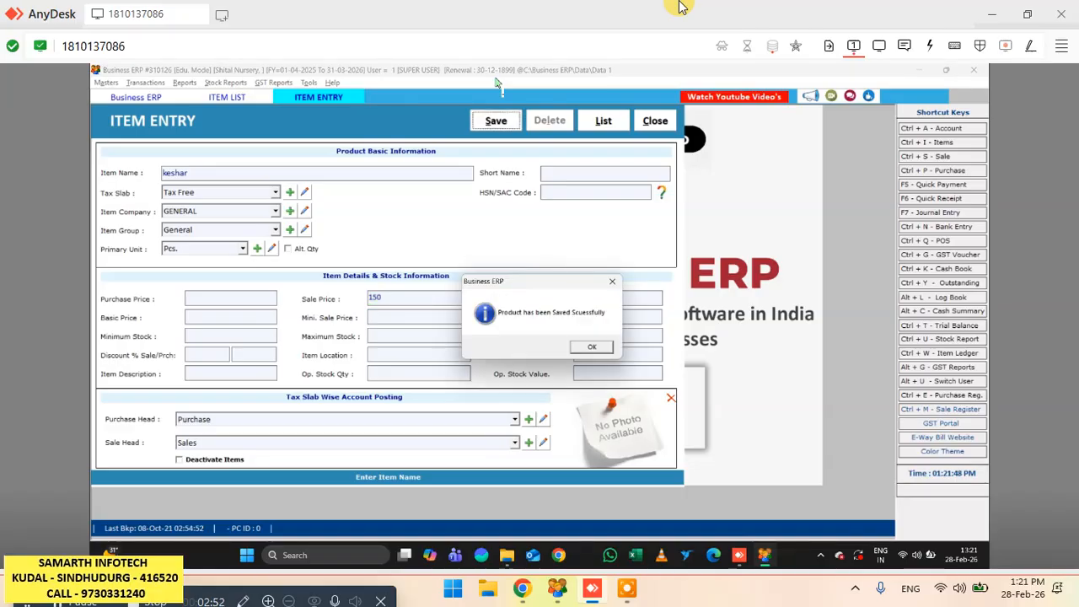
key(Return)
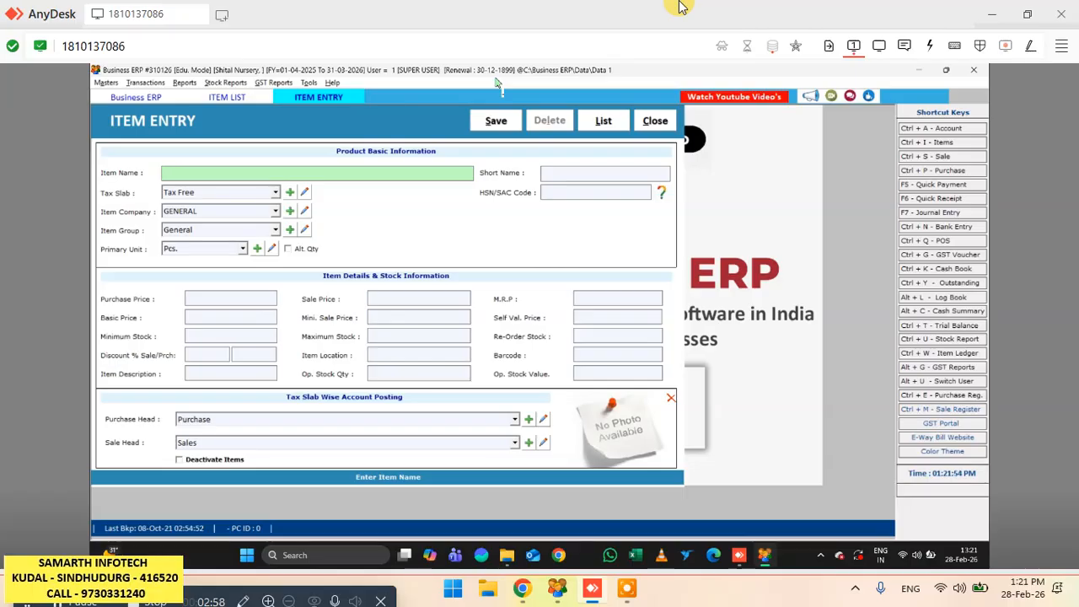
text(aaa)
key(BackSpace)
key(BackSpace)
key(BackSpace)
key(BackSpace)
key(BackSpace)
key(BackSpace)
key(BackSpace)
- Enter a second item named alphonso with a sale price of 350 and save it
text(alphons)
key(Return)
text(35)
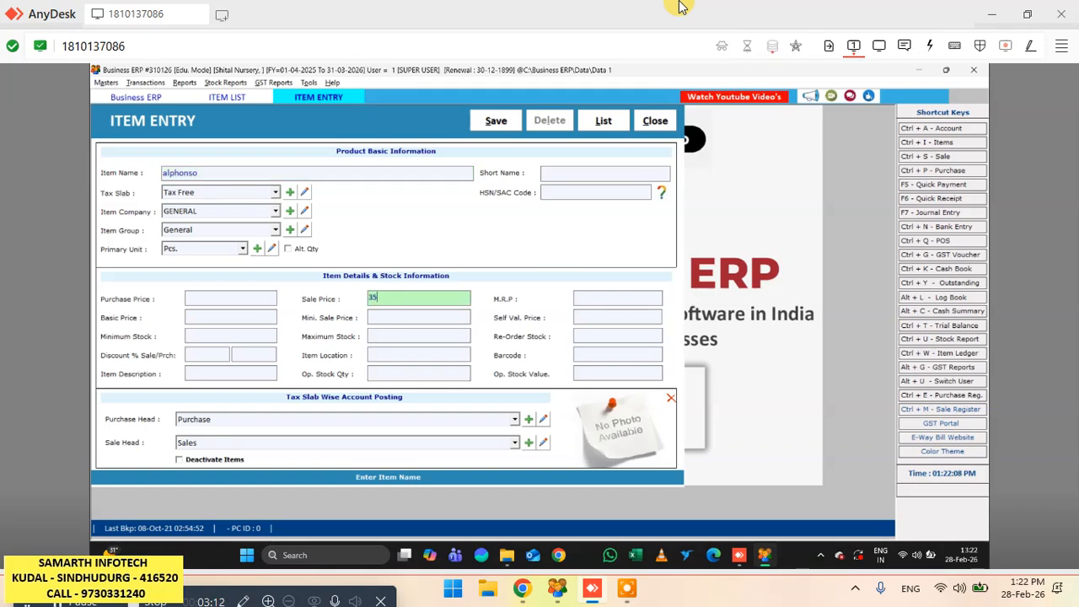
text(0)
key(alt+s)
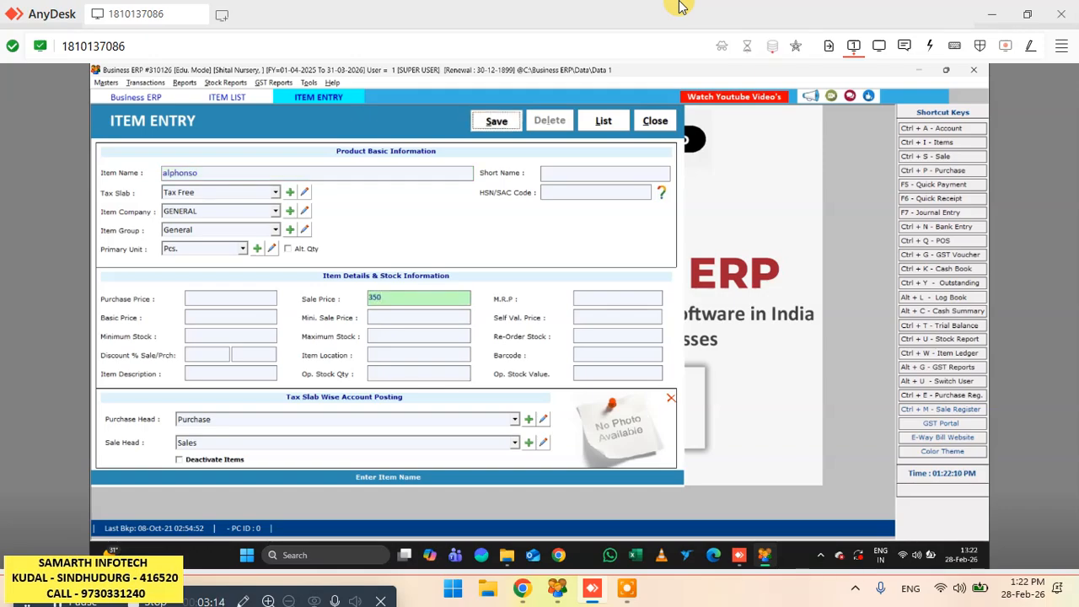
- Enter an item named totapuri with a sale price of 150 and save it
key(Return)
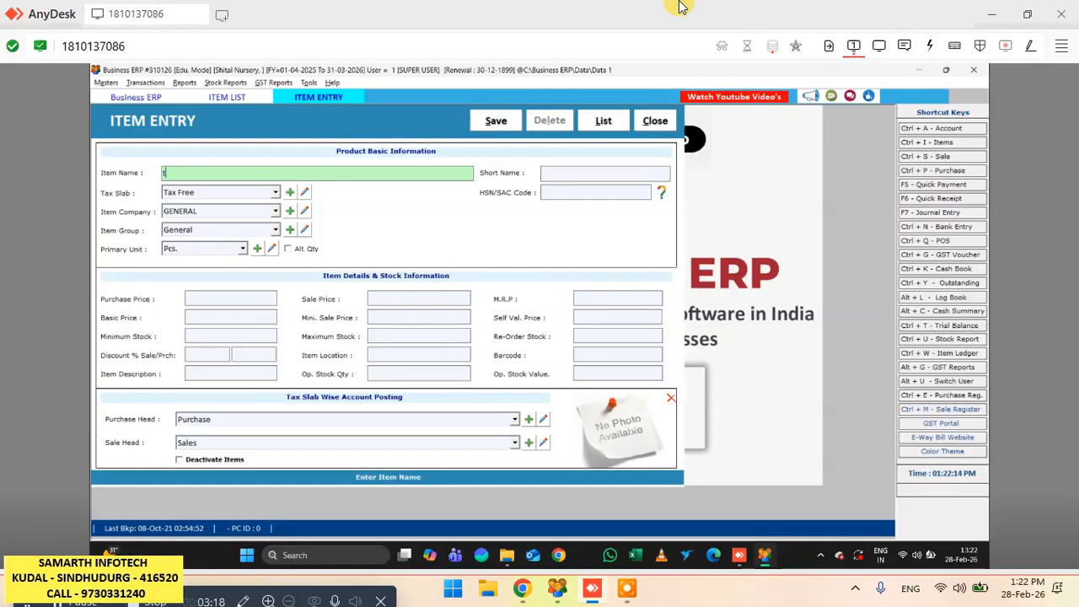
text(totapuri)
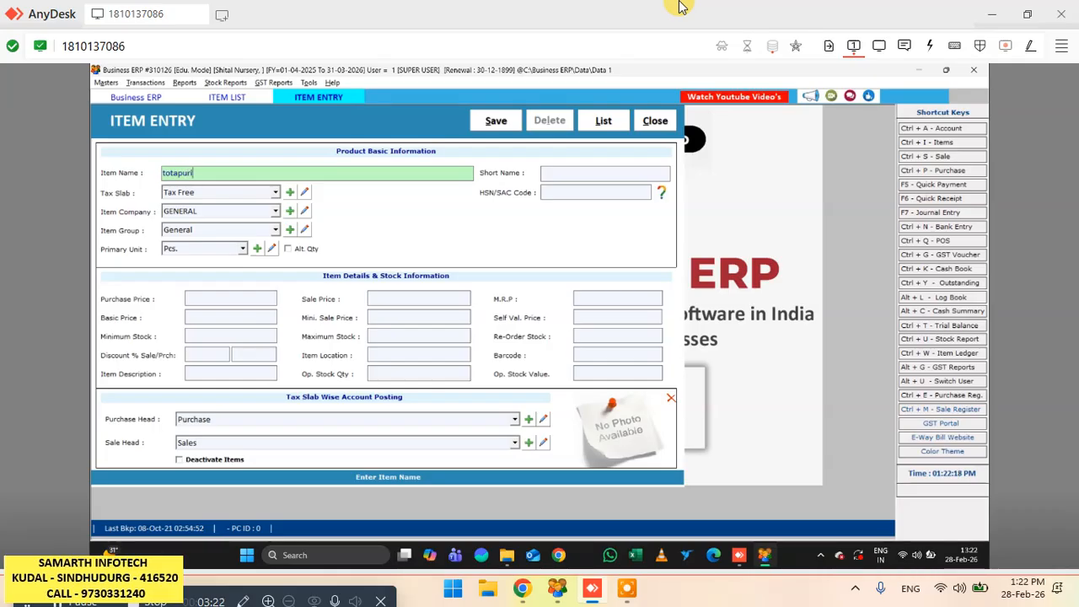
key(Return)
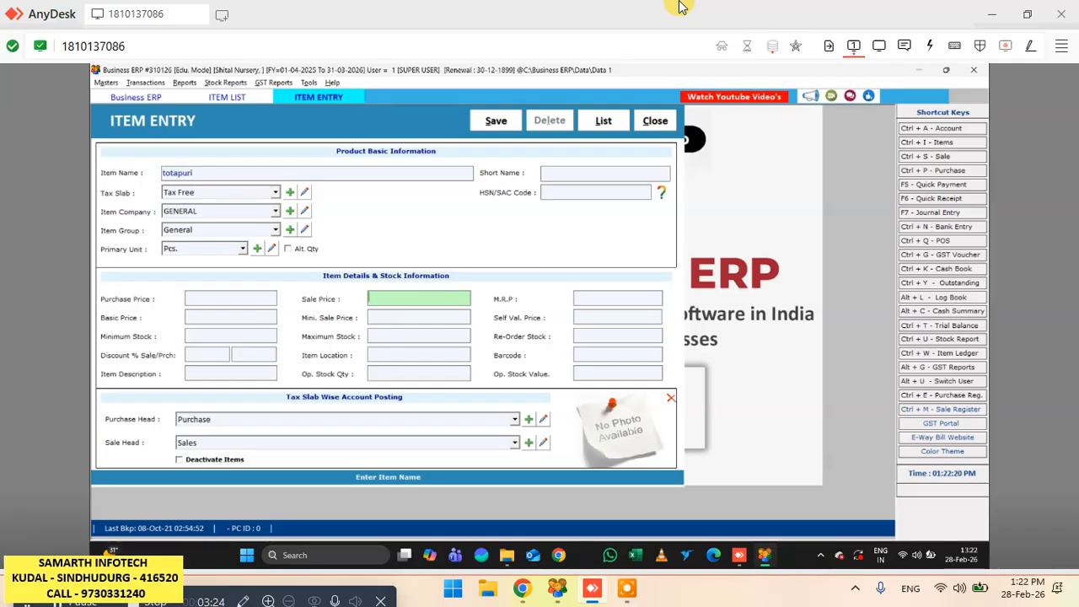
text(150)
key(alt+s)
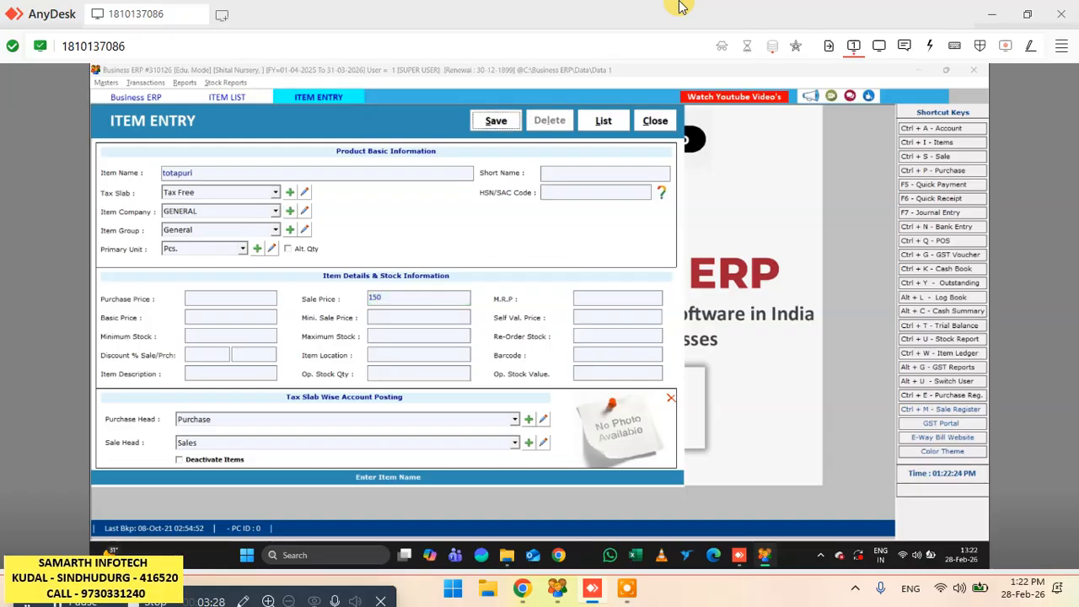
key(Return)
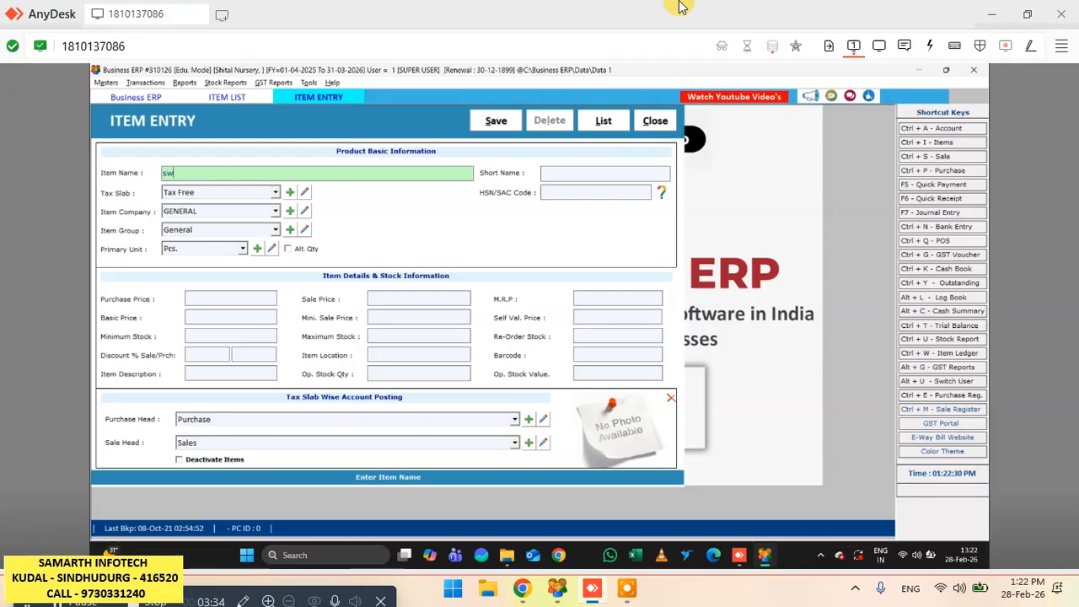
- Enter an item named sweet ambada with a sale price of 450 and save it
text(sweet ambada)
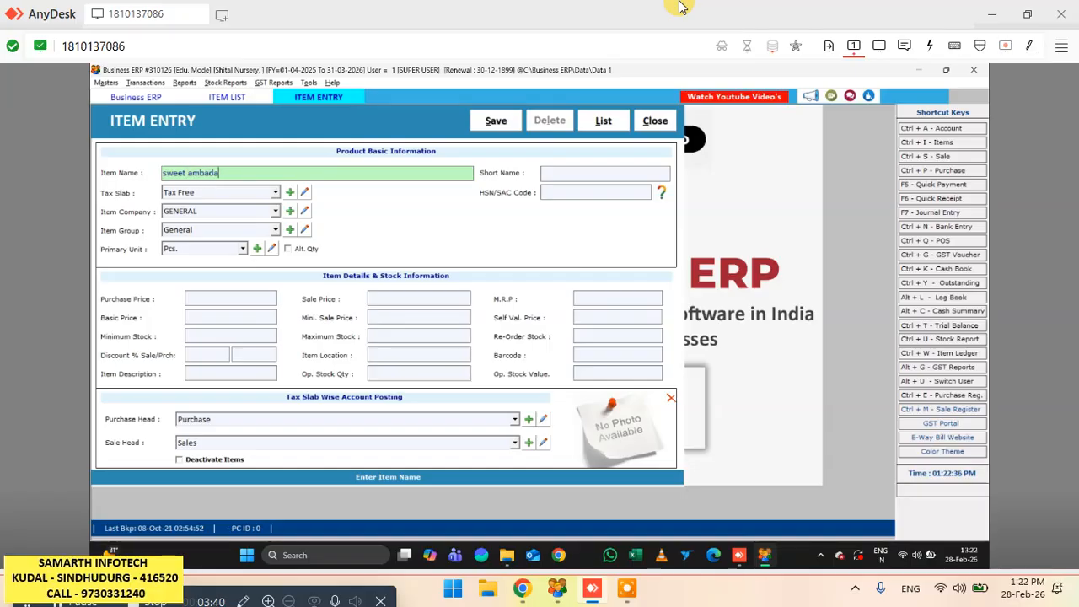
key(Return)
text(4)
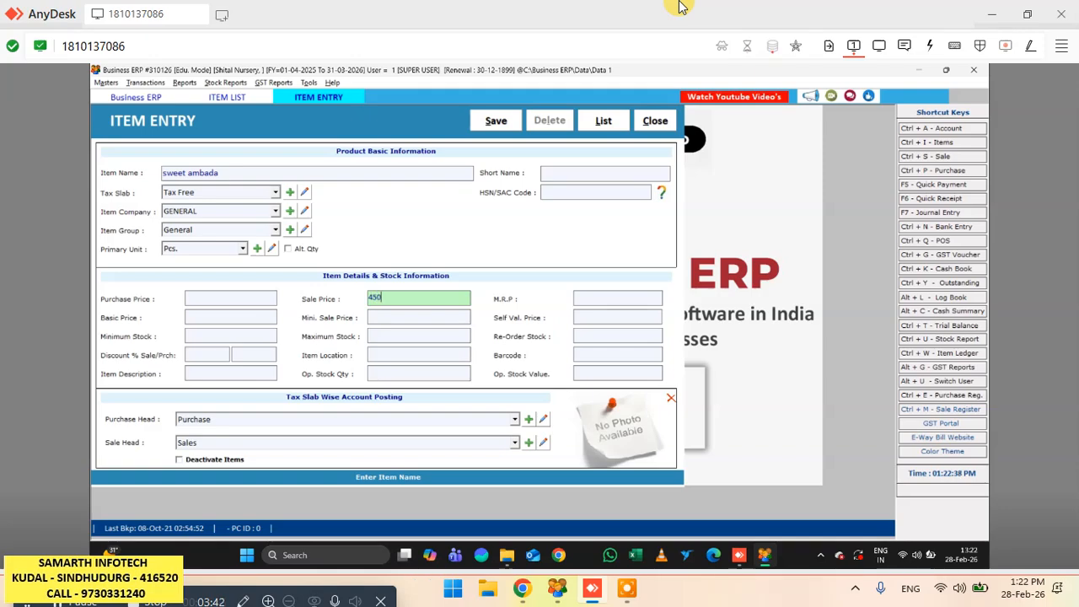
text(50)
key(alt+s)
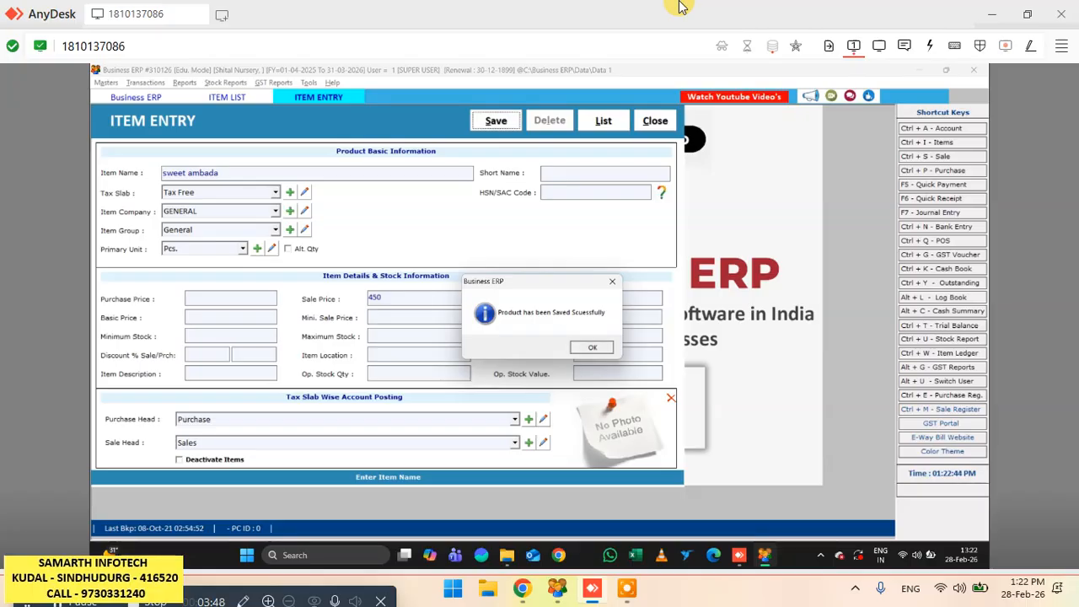
key(Return)
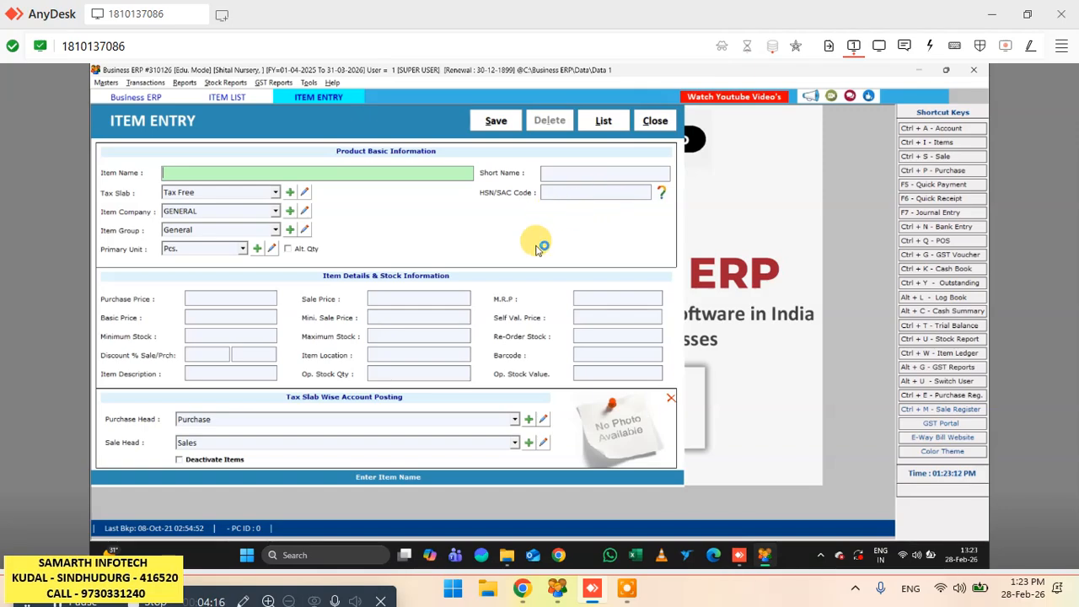
- Load the saved items in the item list, rename the alphonso item to Alphonso 10X12 and save the update
click(652, 123)
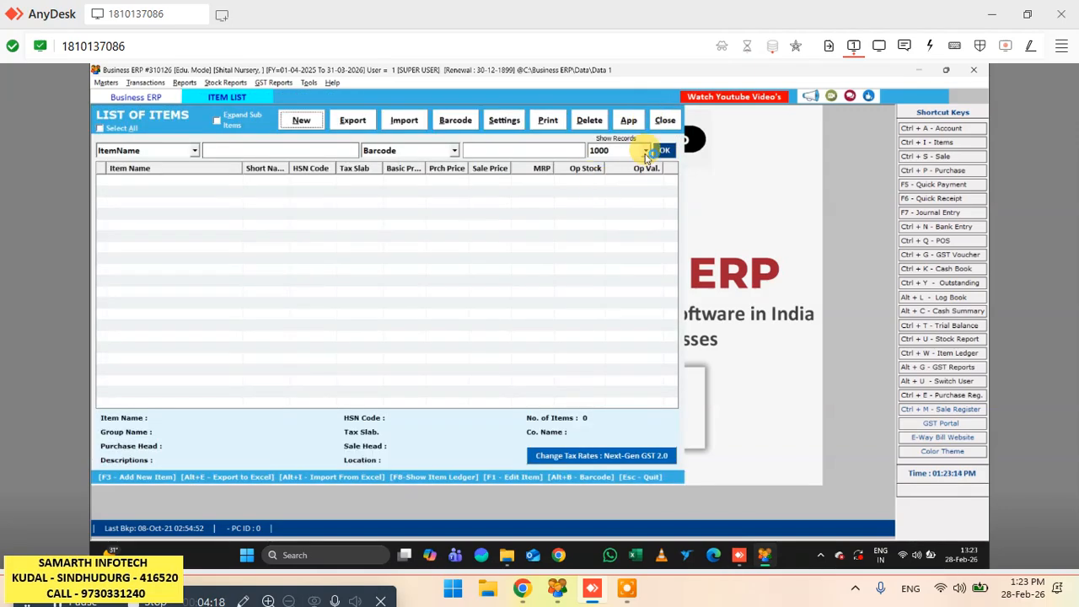
click(664, 150)
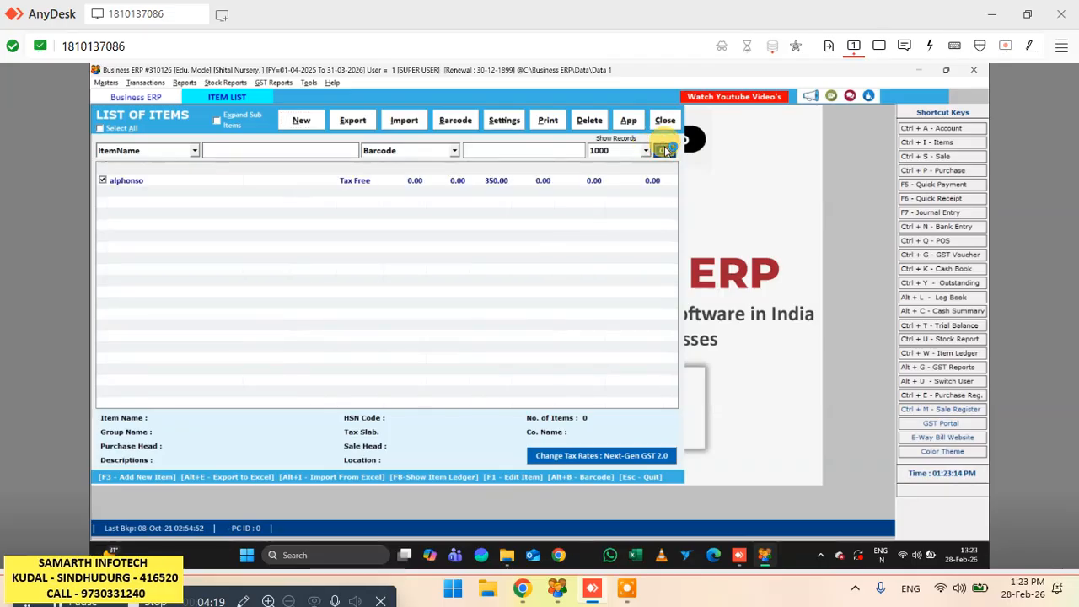
double_click(155, 183)
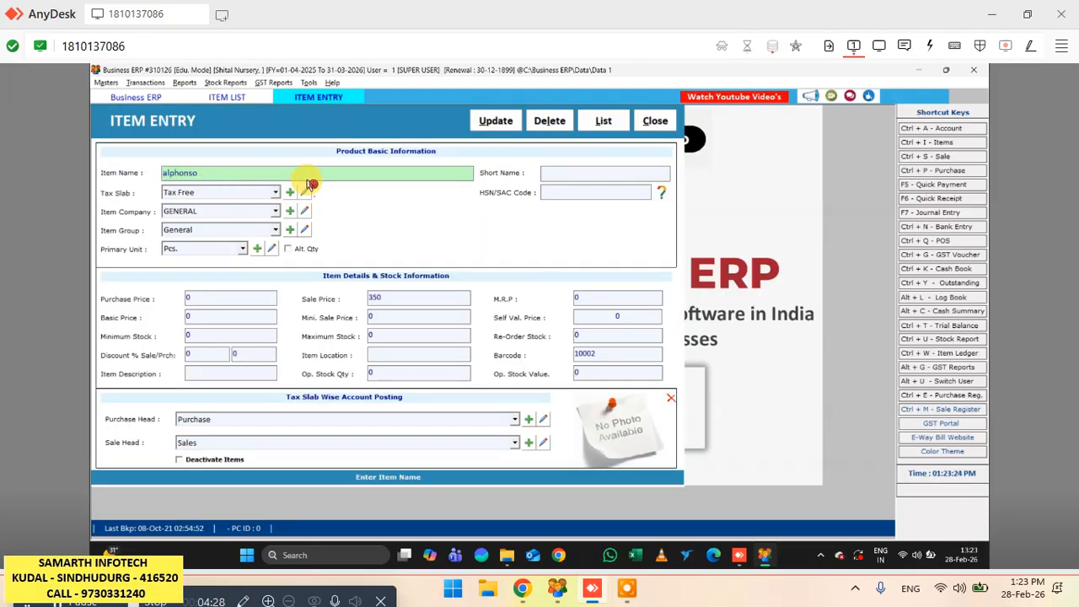
click(245, 173)
key(BackSpace)
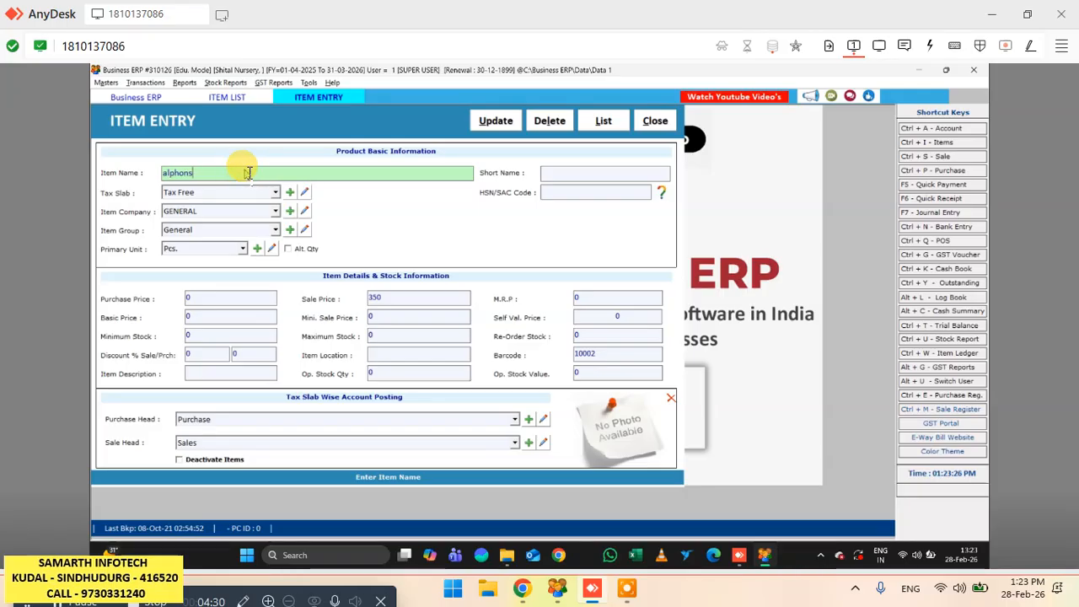
text(o)
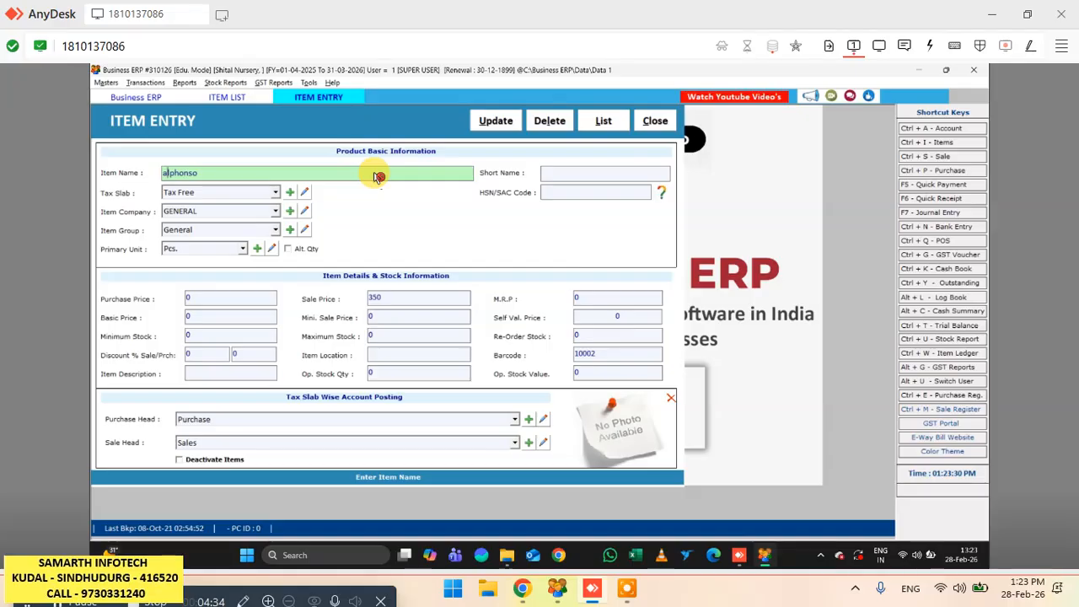
text(A)
key(End)
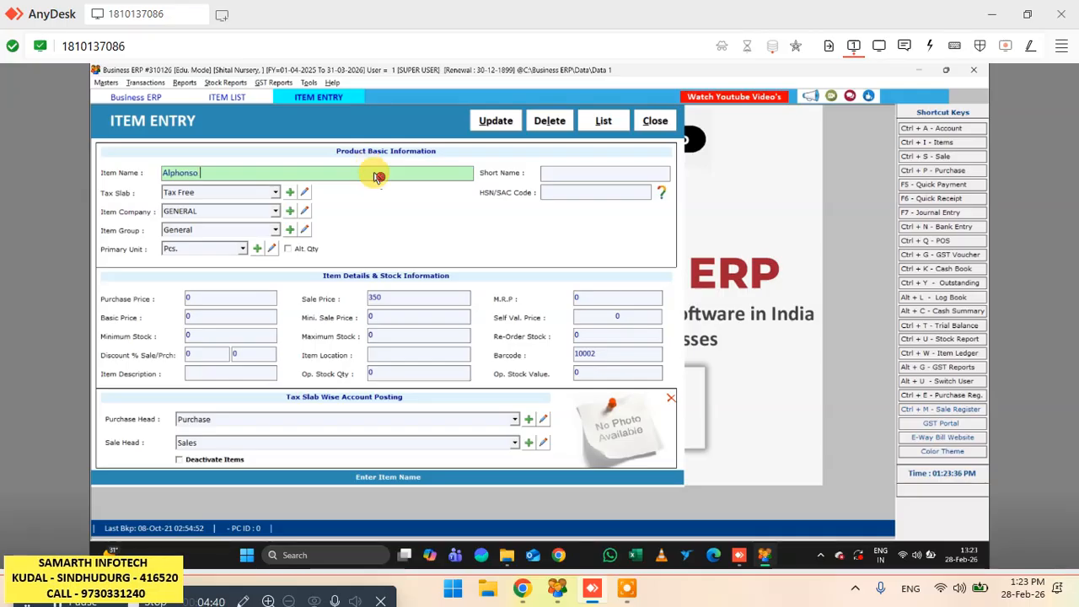
click(378, 176)
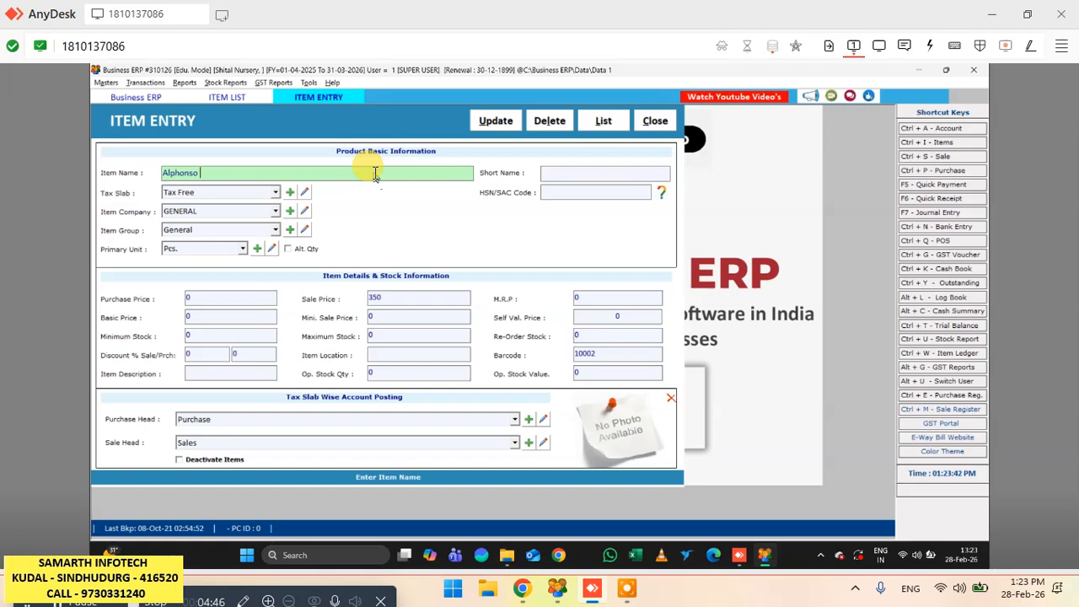
text(10X)
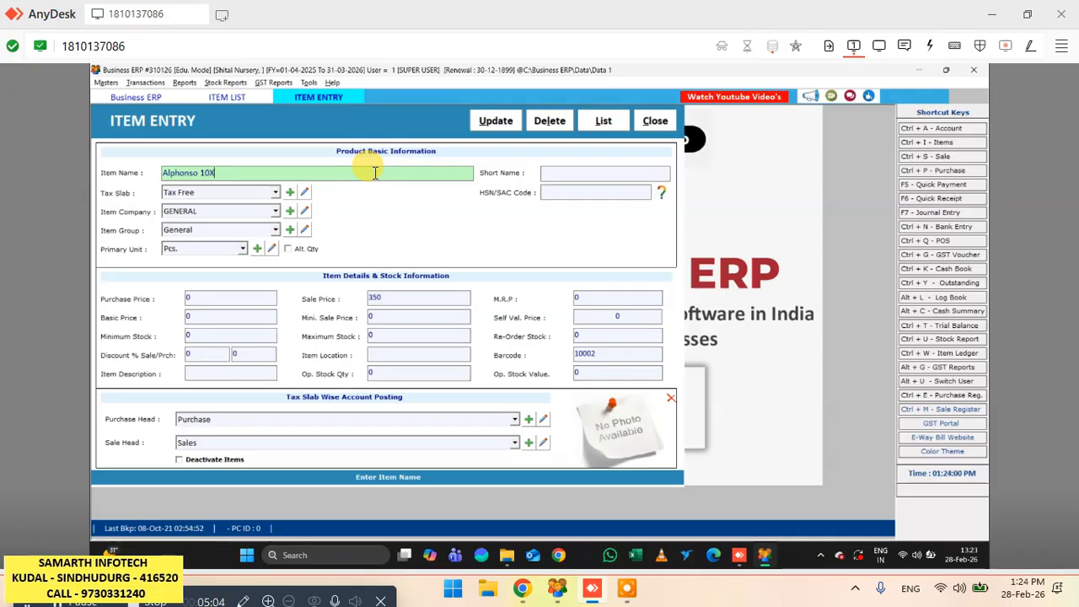
text(12)
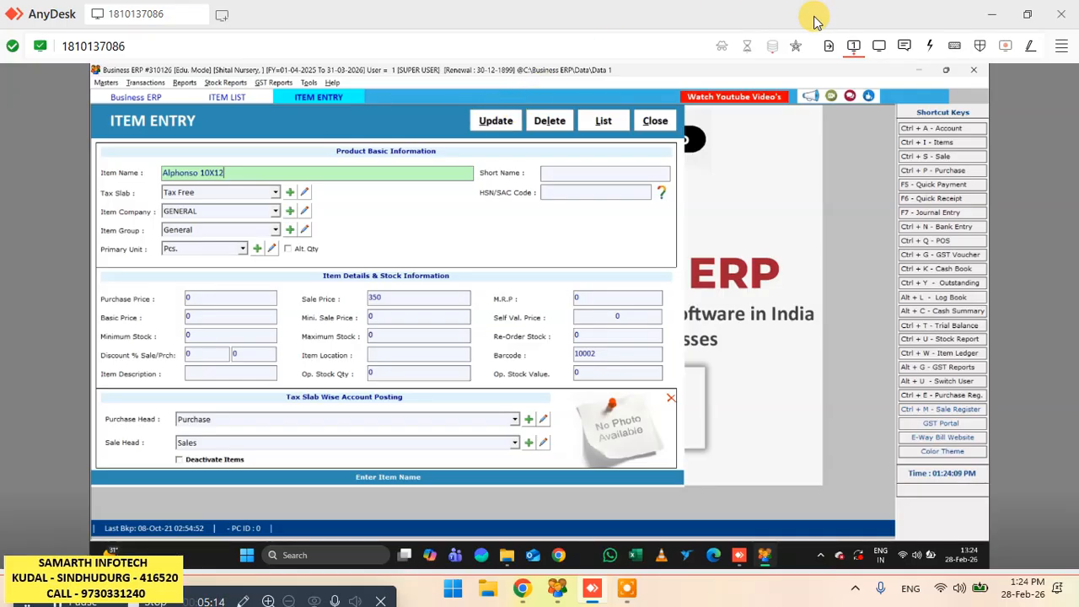
key(alt+u)
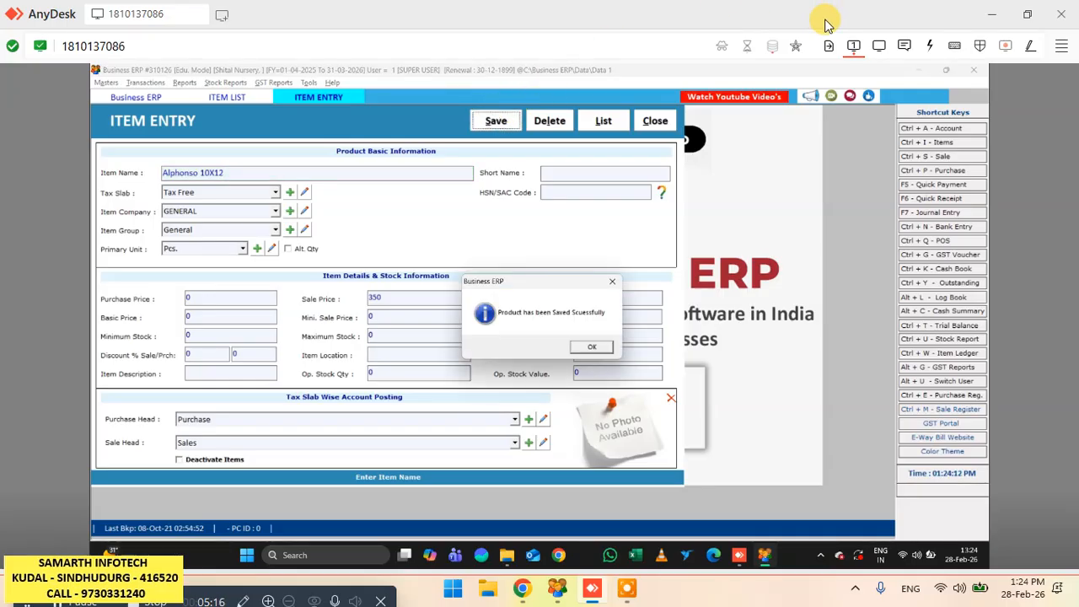
key(Return)
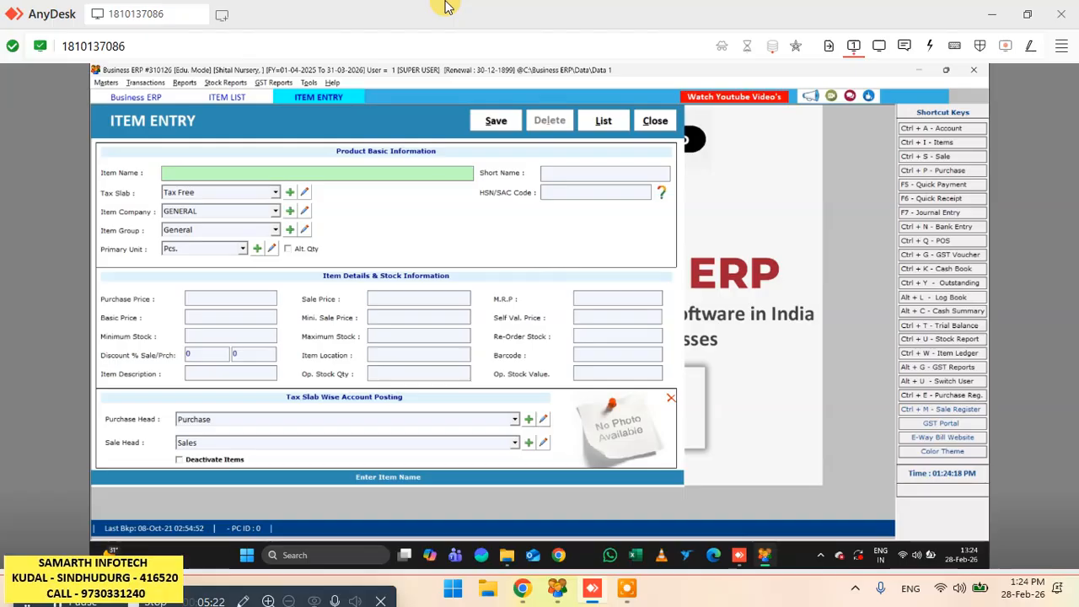
- Enter a new item named Alphanso 14x16 with a sale price of 450 and save it
text(Alphanso 14x16)
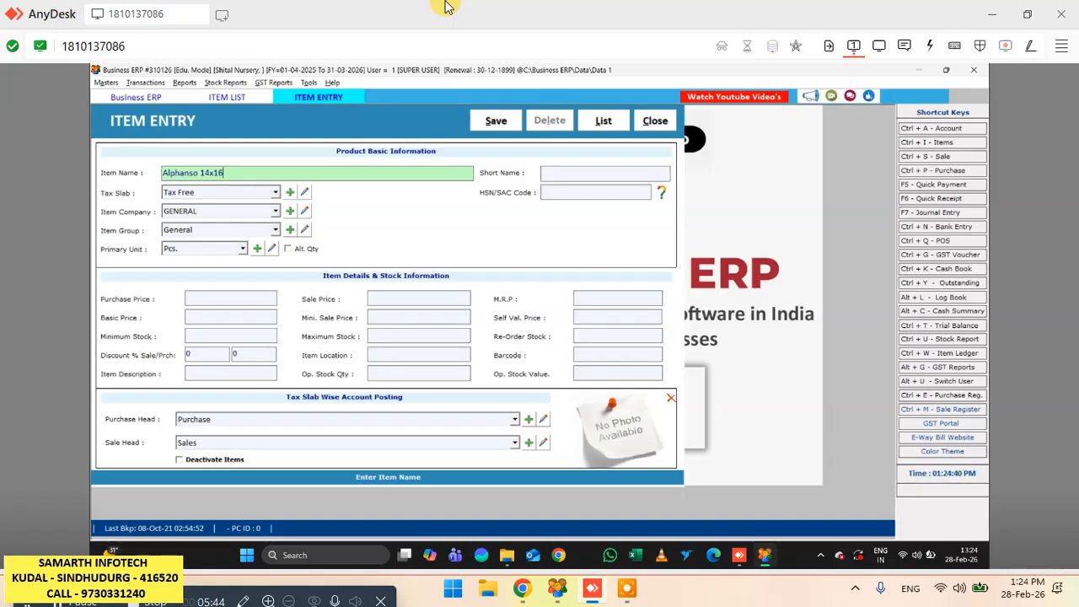
key(Return)
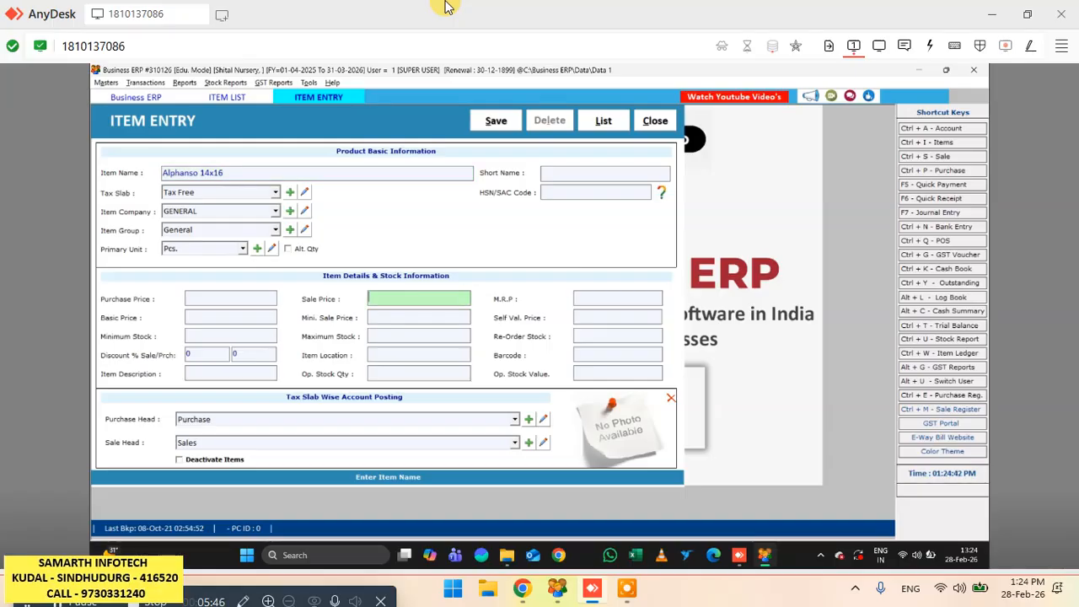
text(450)
key(alt+s)
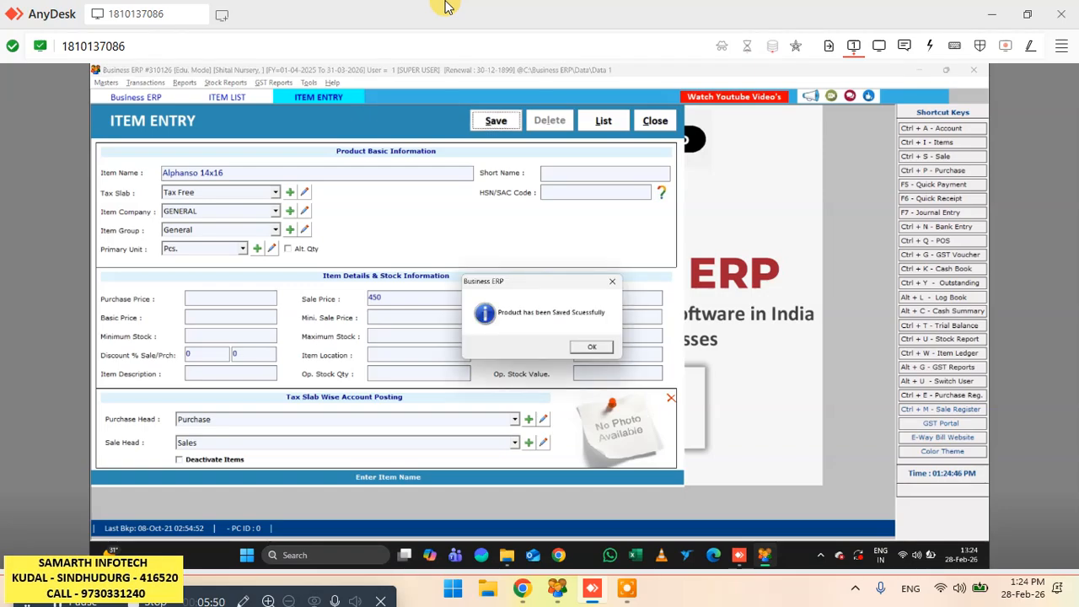
key(Return)
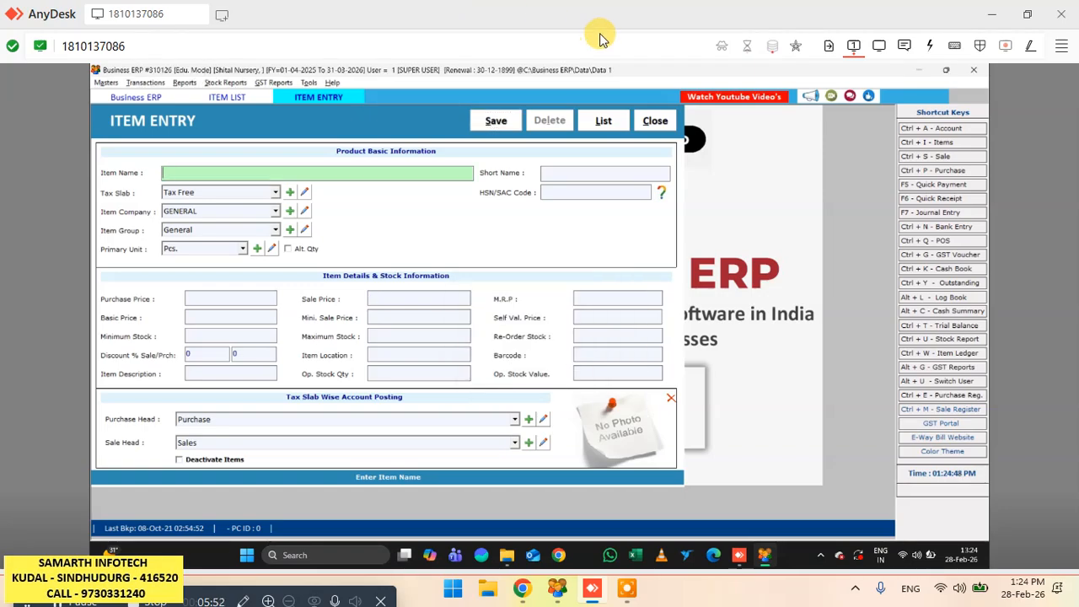
- Return to the item list and reload its records
click(654, 124)
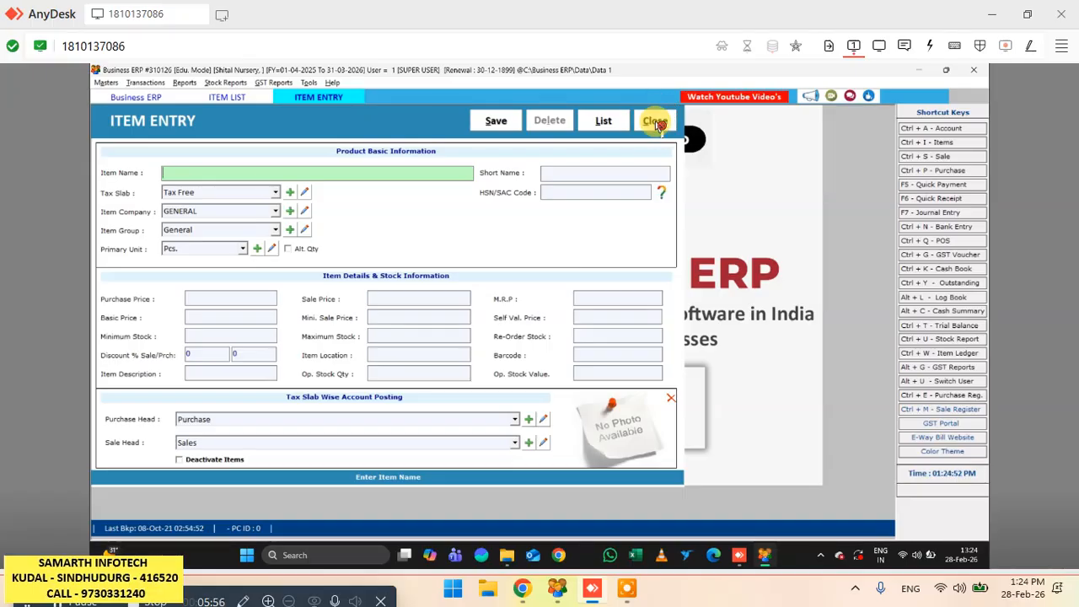
click(649, 122)
click(650, 121)
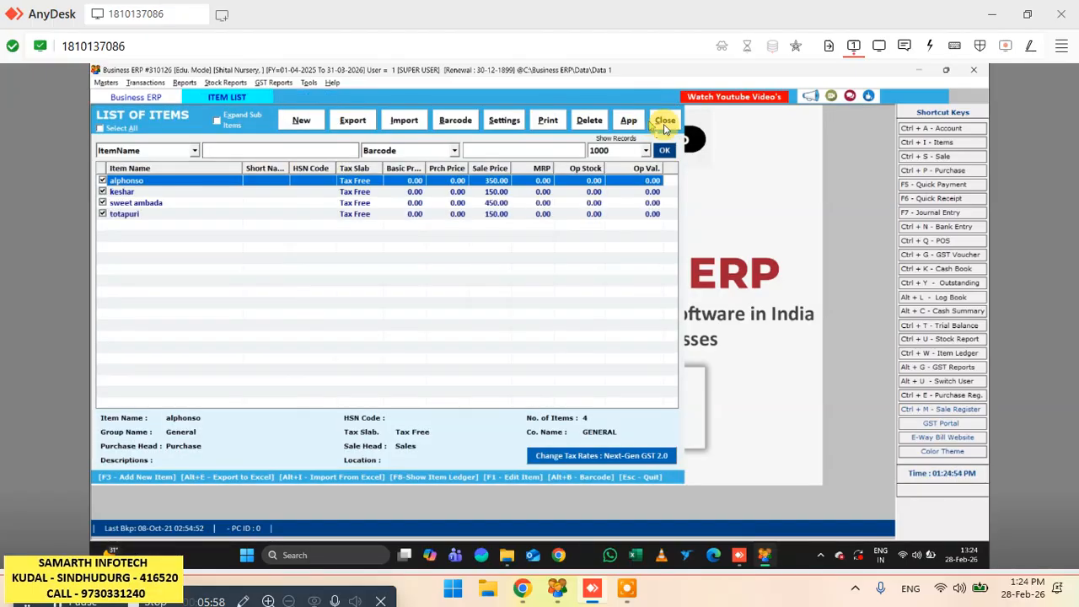
click(664, 150)
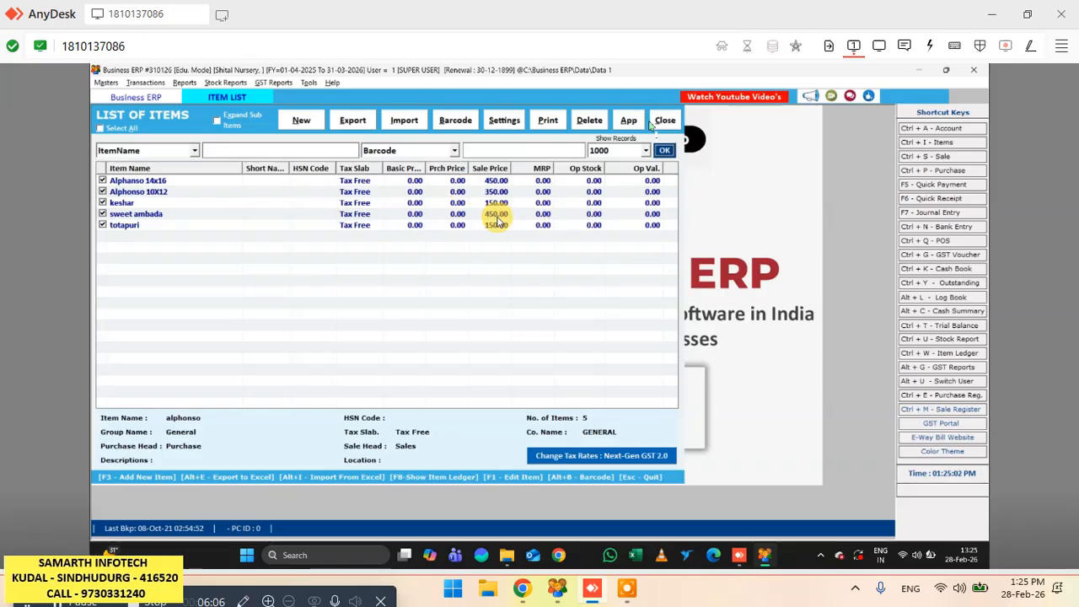
- Reopen the Alphonso 10X12 item to check its name and sale price, save it as it is and return to the list
click(156, 194)
double_click(156, 193)
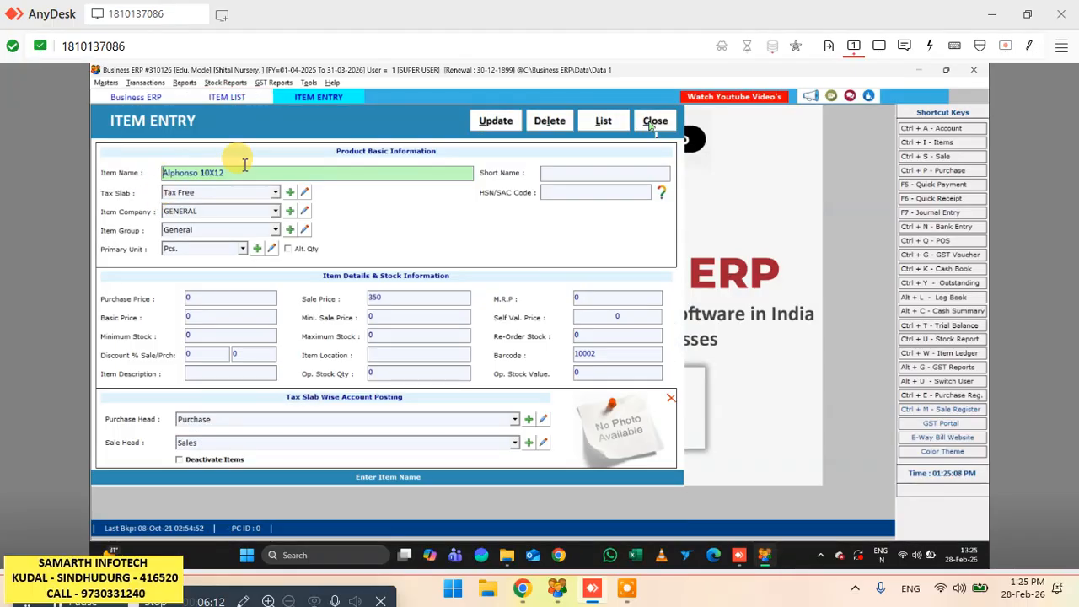
click(413, 297)
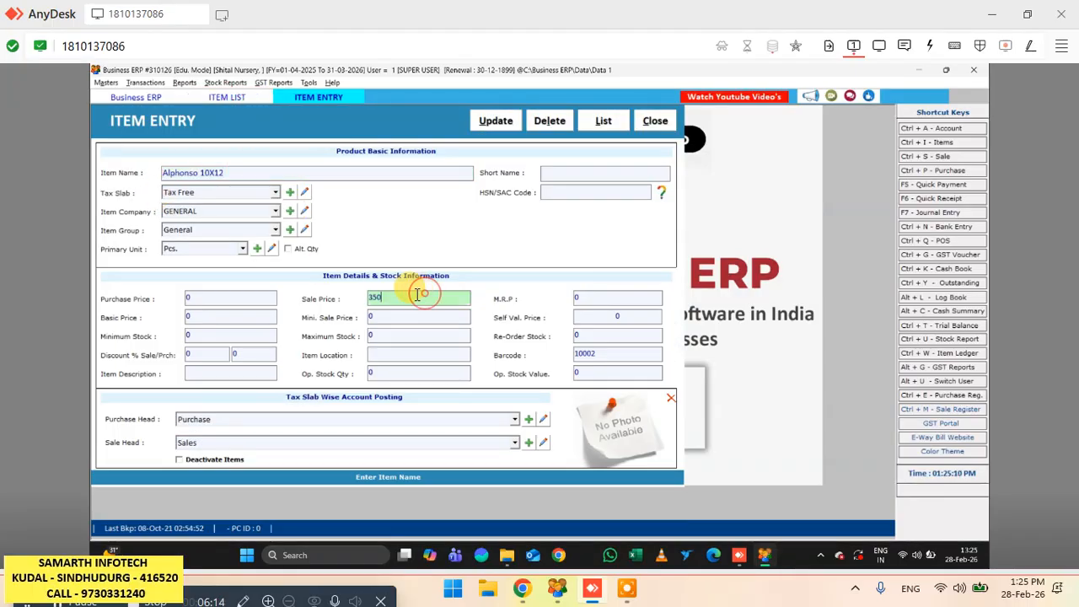
click(261, 174)
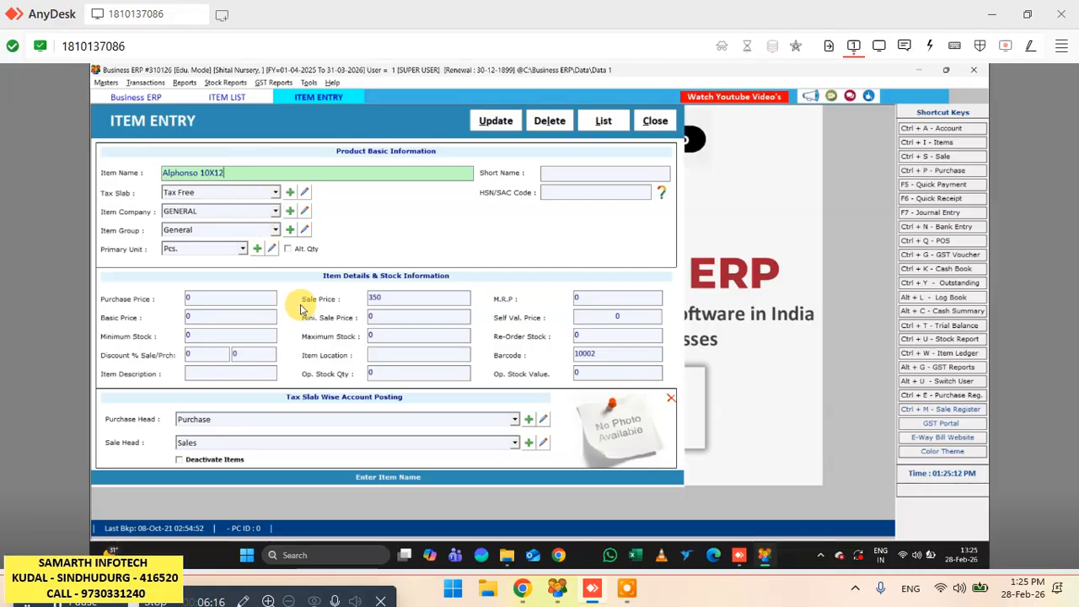
click(497, 121)
click(582, 346)
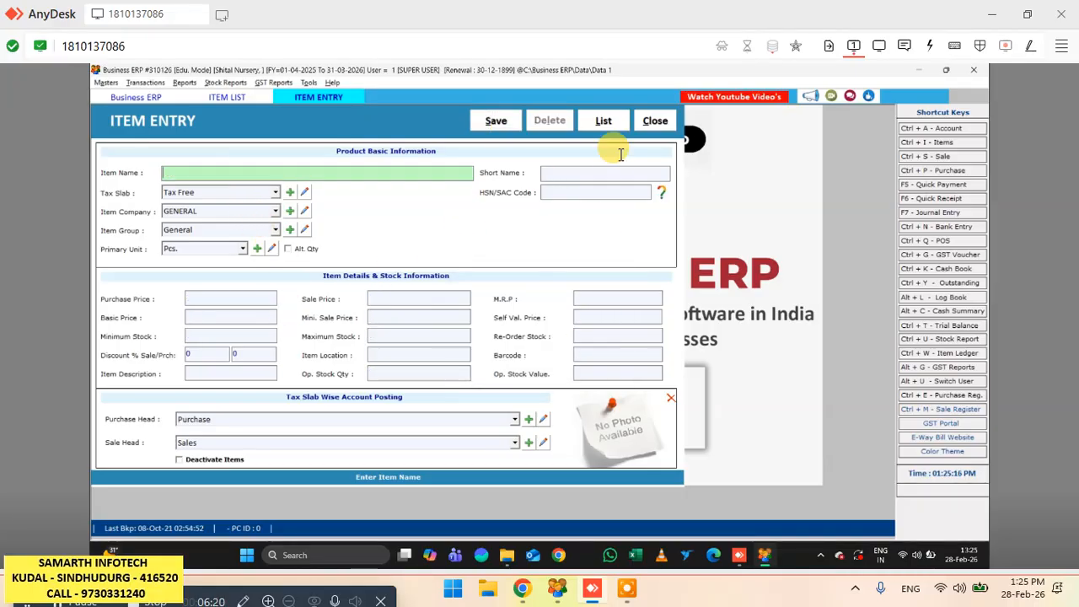
click(657, 123)
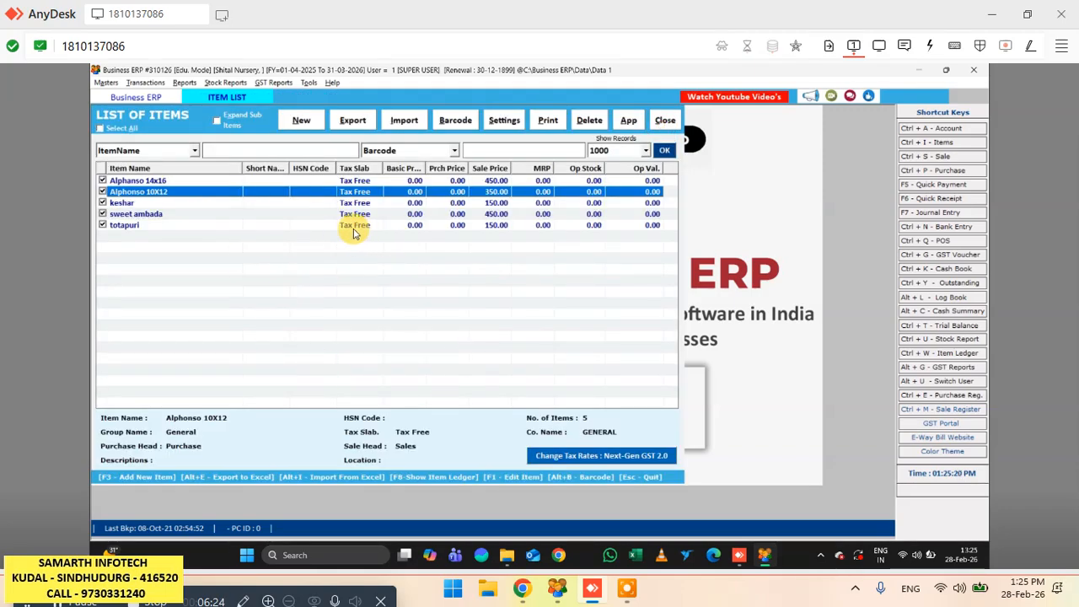
- Check the Alphanso 14x16 entry, close the item list and open the sale bills
click(496, 182)
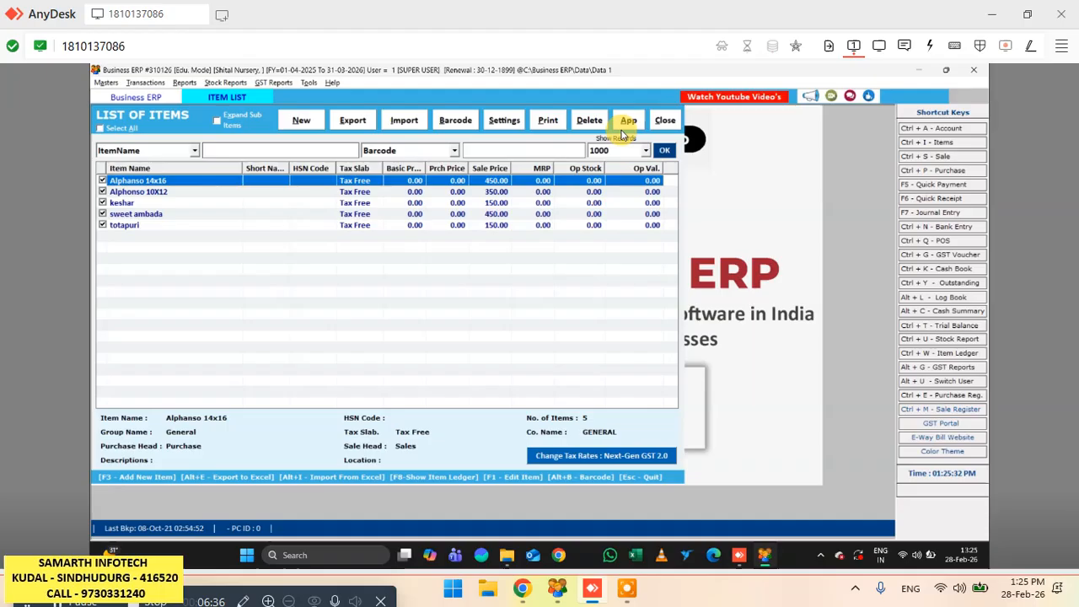
click(663, 121)
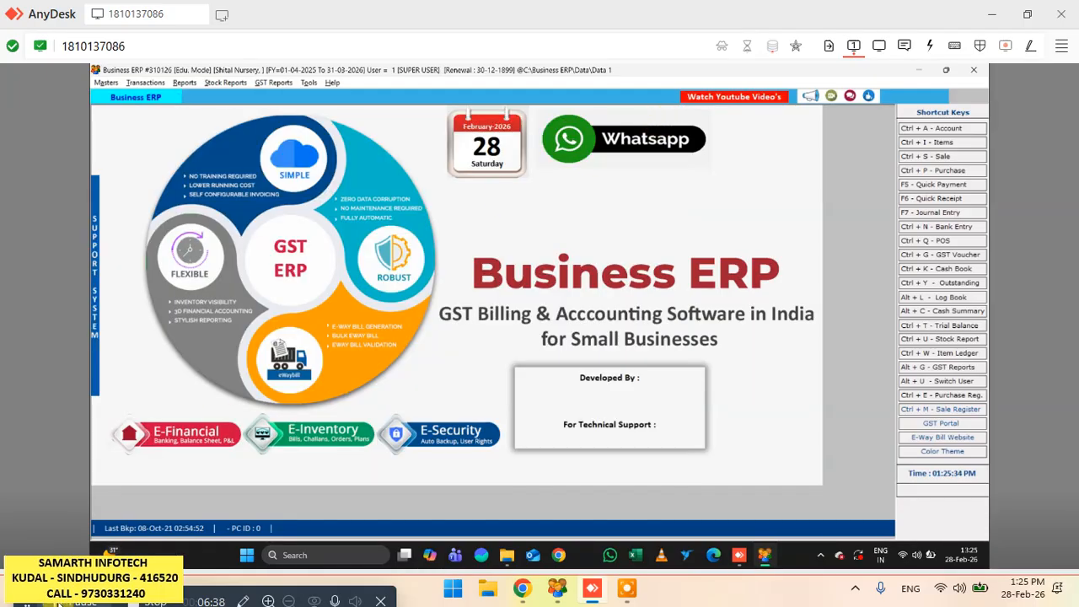
click(943, 158)
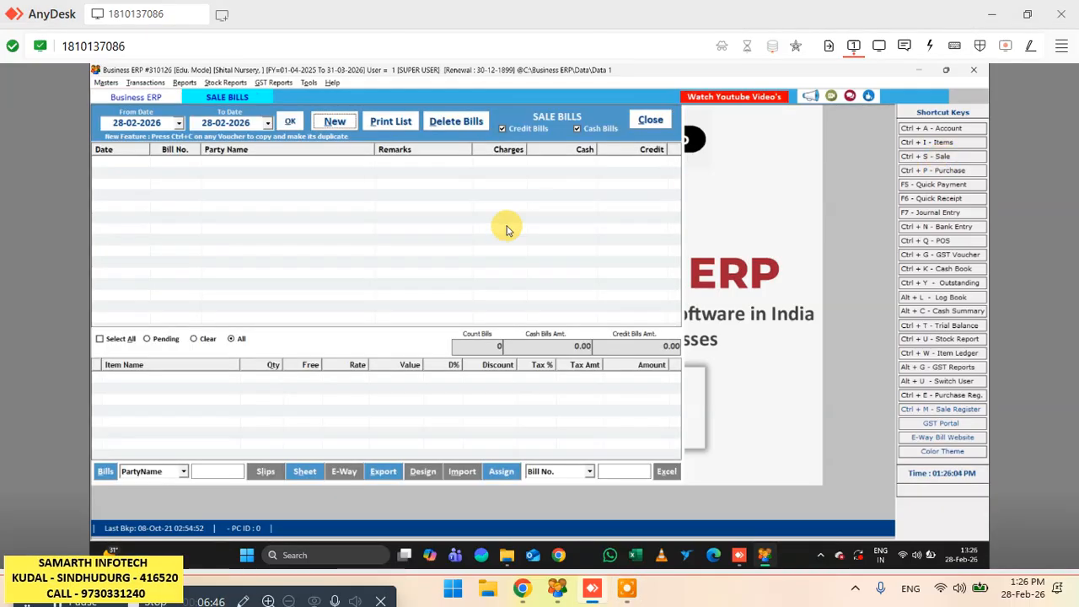
- Start a new sale bill dated 28-02-2026 with Cash terms
click(334, 123)
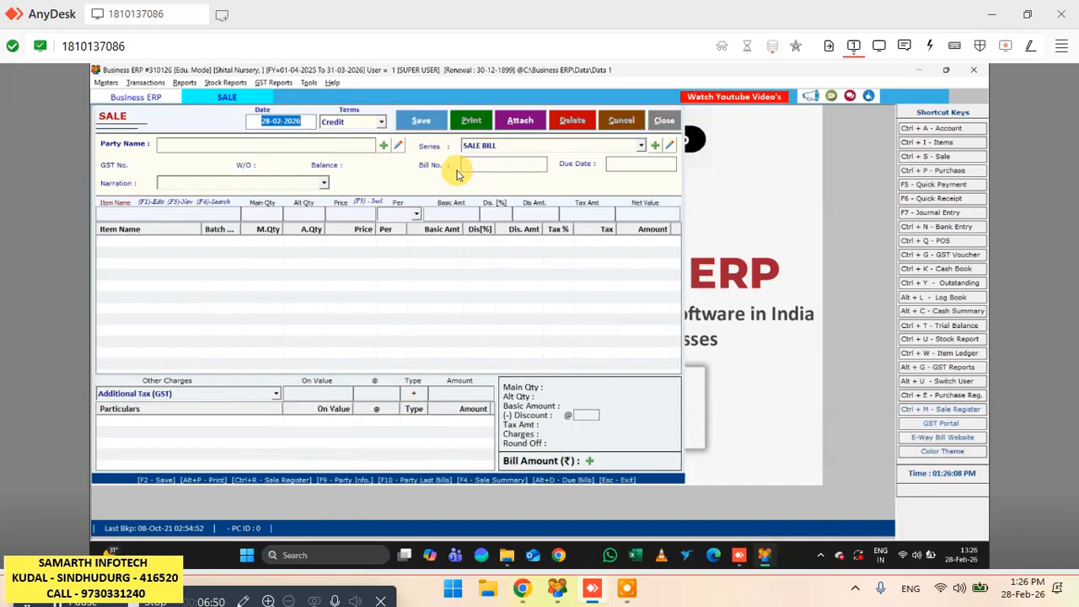
key(Return)
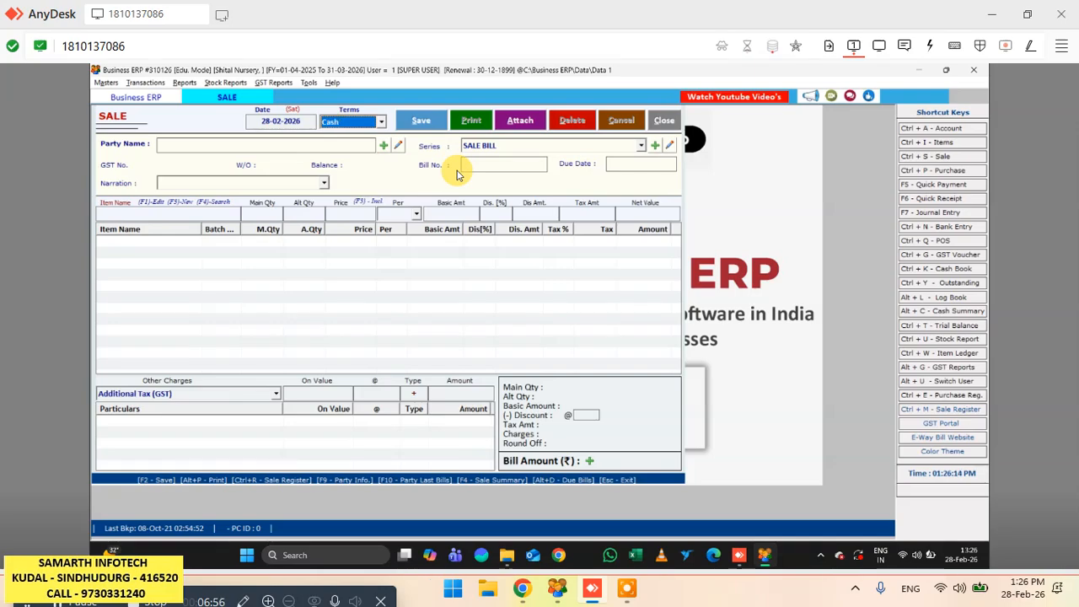
key(Return)
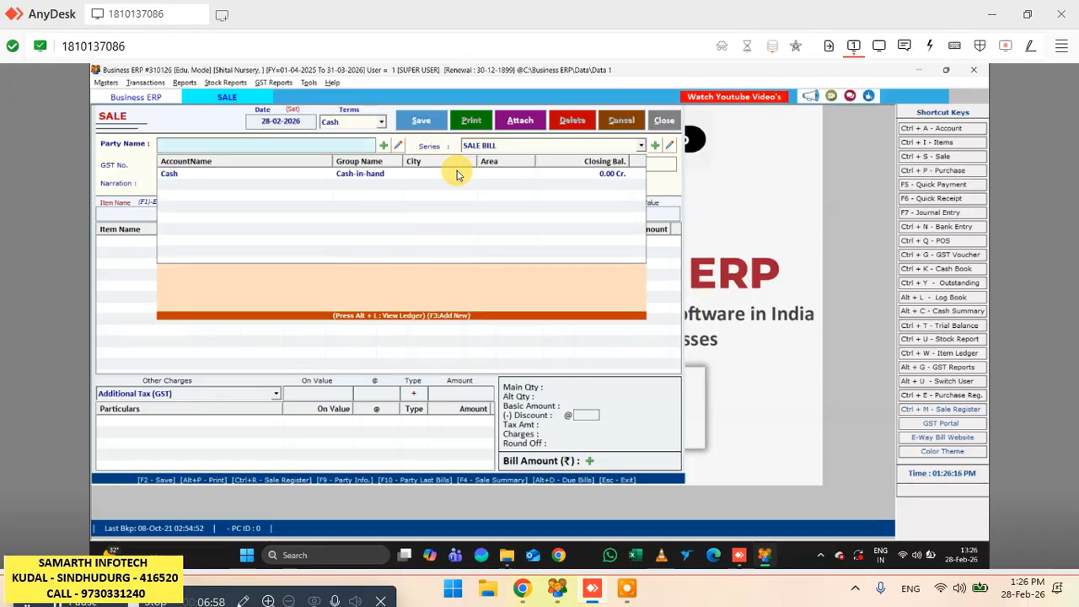
- Create a new party account from the bill with the customer's name, the CUSTOMERS group and an opening balance of 1000 Dr
click(383, 145)
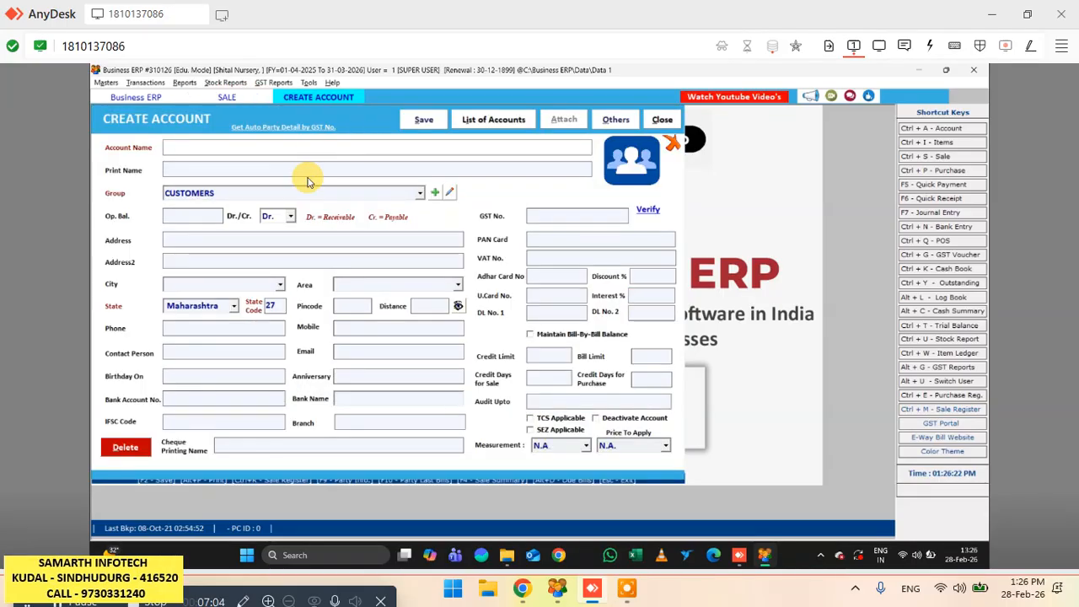
text(VAIBHAV)
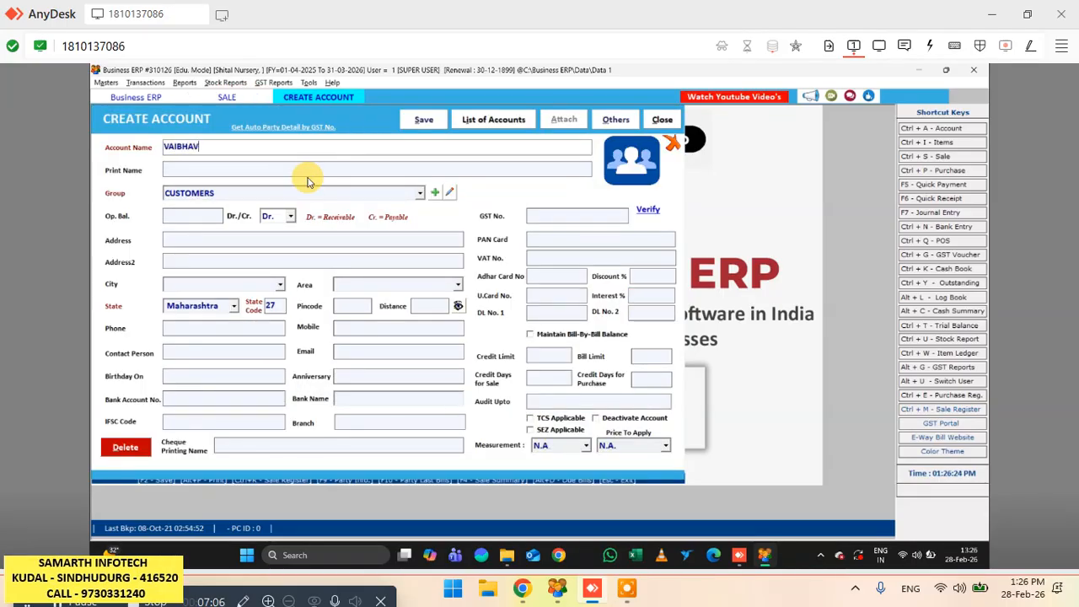
key(Return)
key(Return)
key(Return)
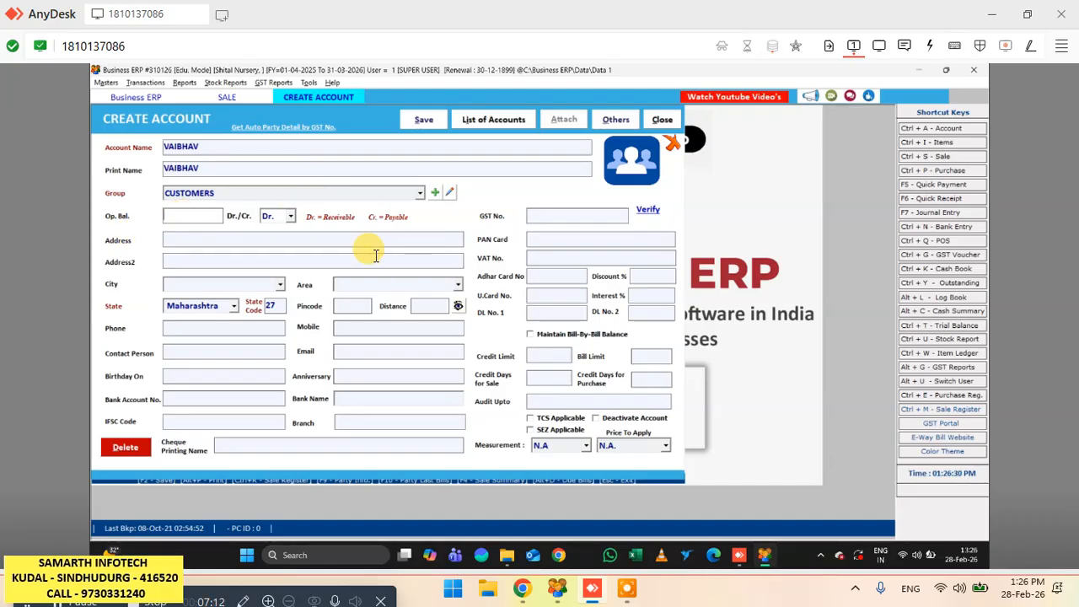
text(1000)
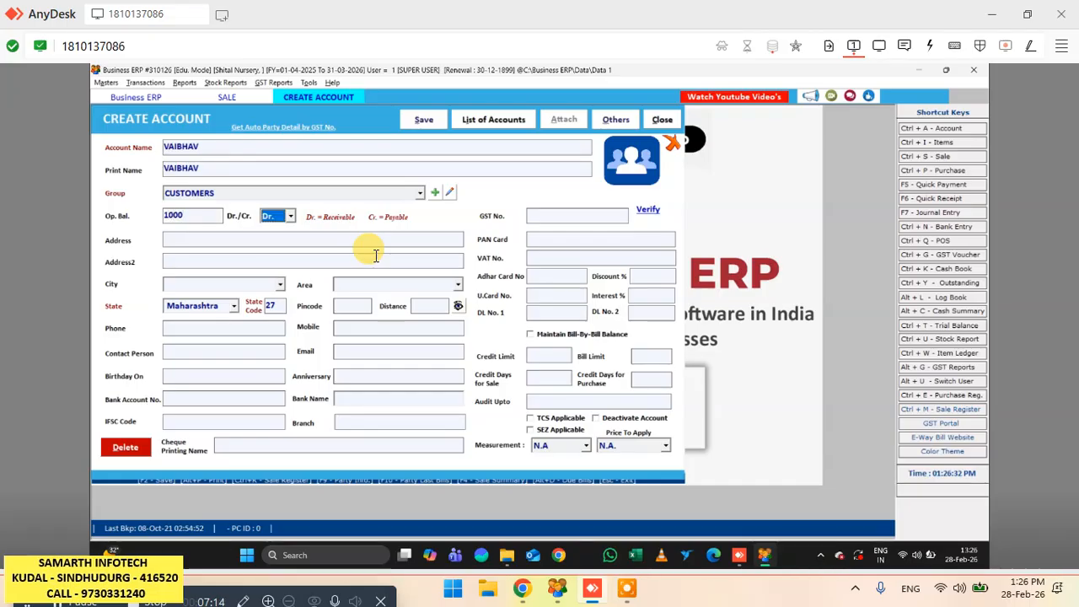
- Fill in the new customer's address and mobile number, leave the other details blank and save the account
key(Return)
text(KUDAL)
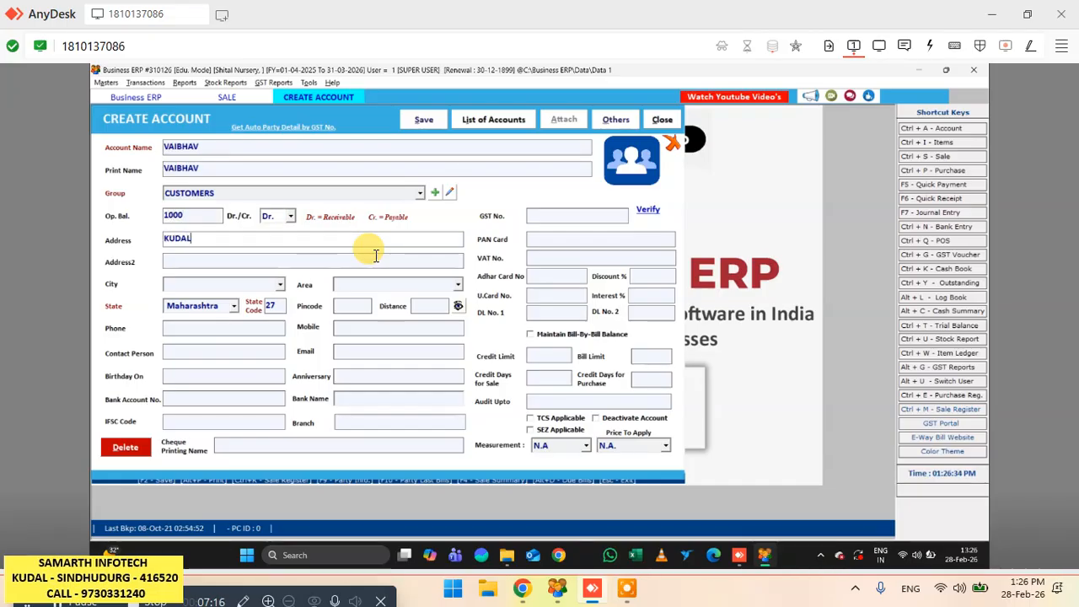
key(Return)
key(Return)
key(Return)
key(Return)
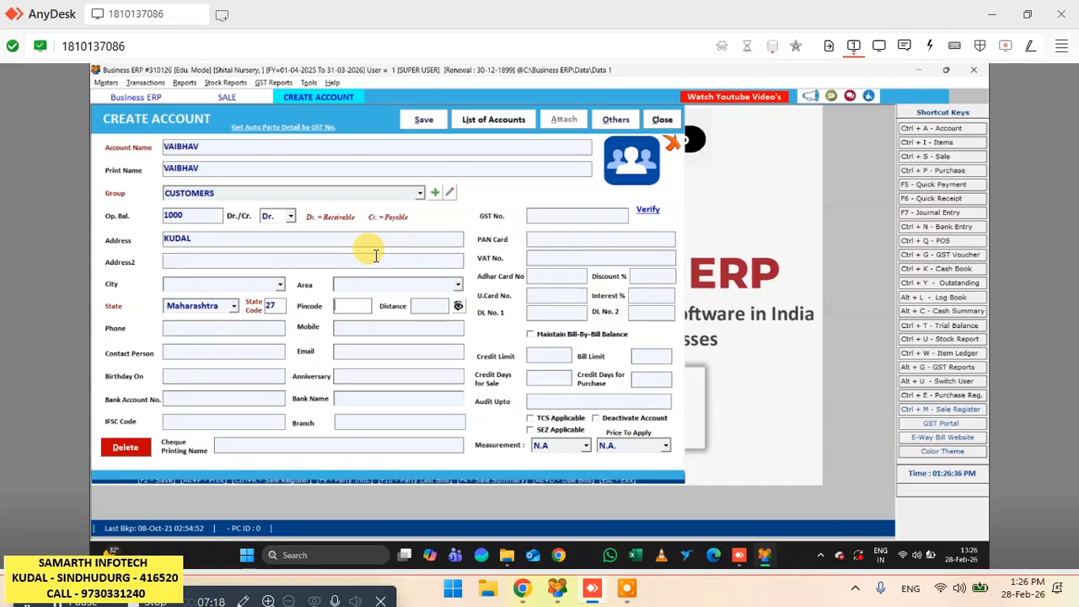
key(Return)
key(Return)
key(Return)
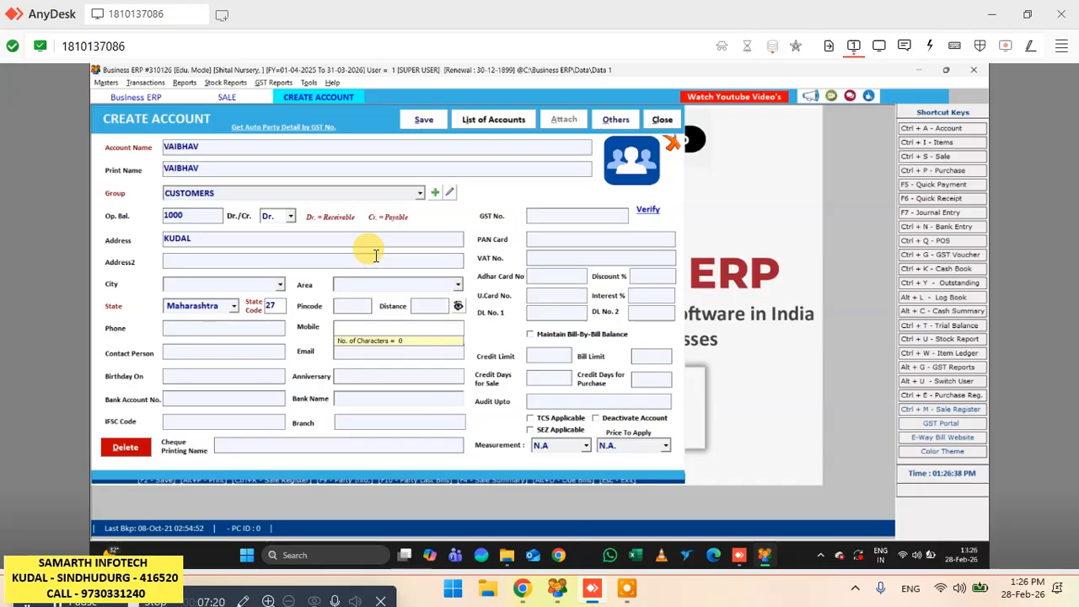
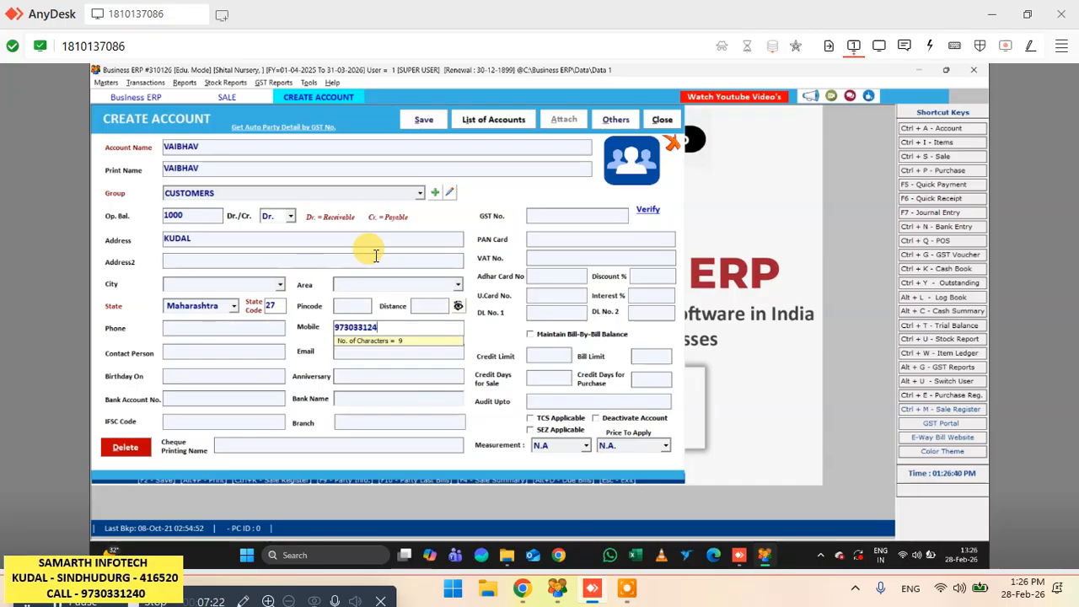
key(Return)
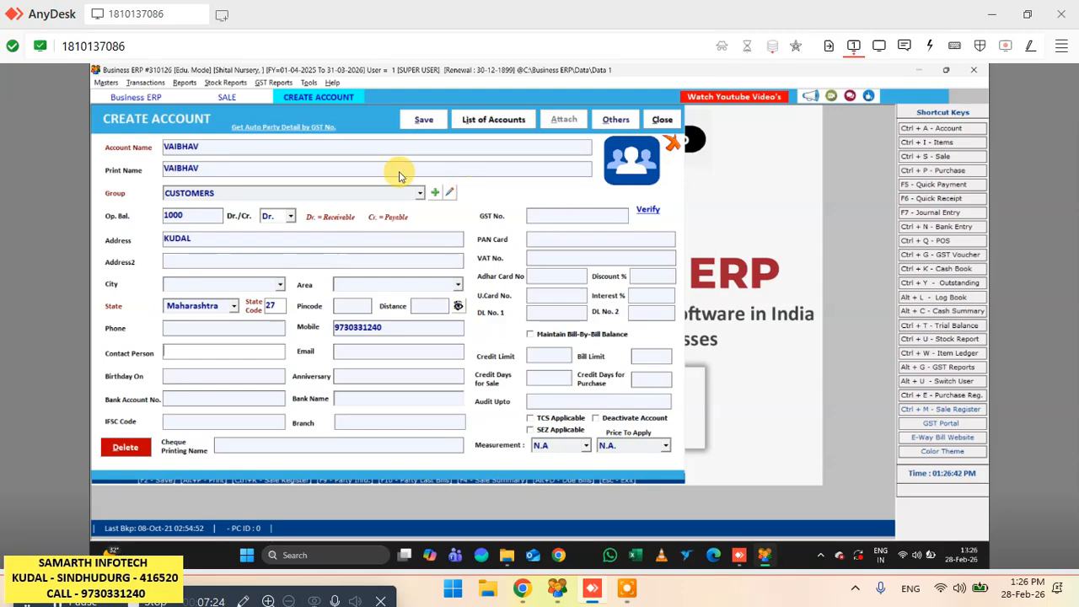
click(426, 120)
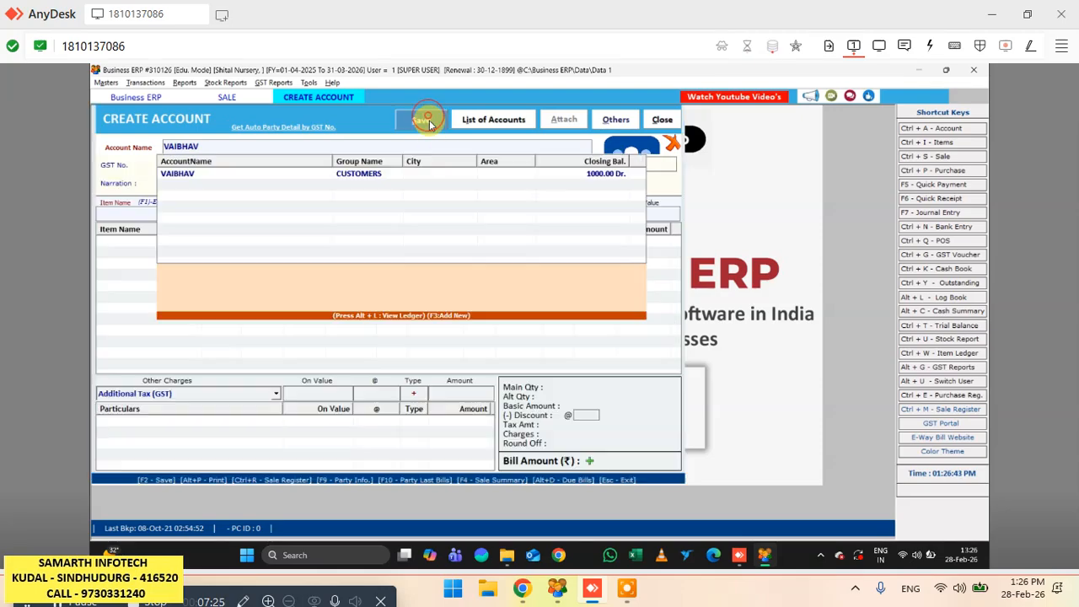
- Select the newly created customer as the bill's party and accept the SALE BILL series with bill number 1
click(212, 173)
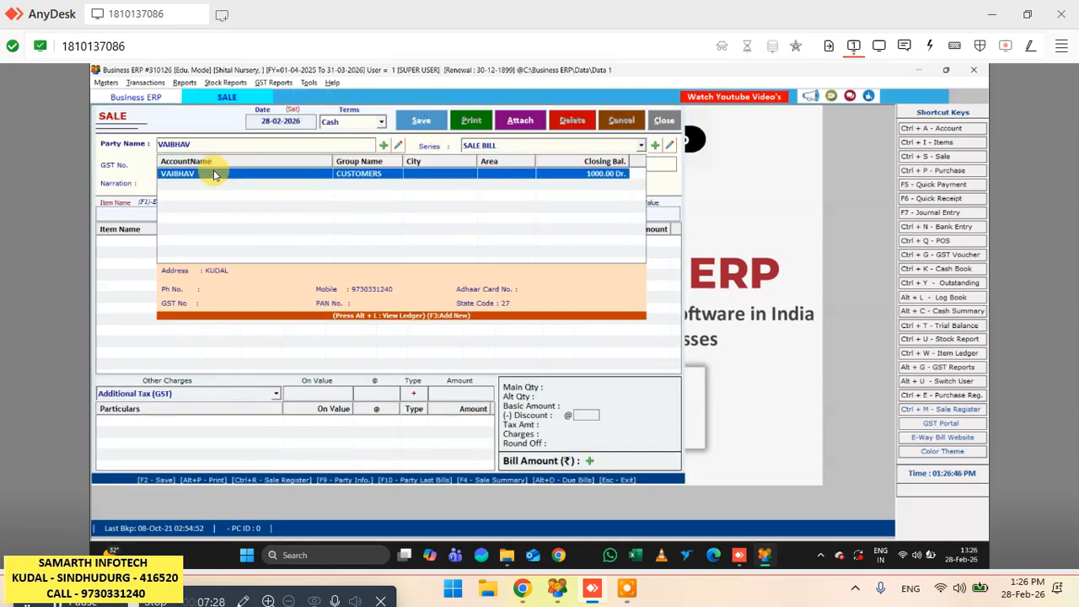
key(Return)
key(Return)
key(Return)
key(Return)
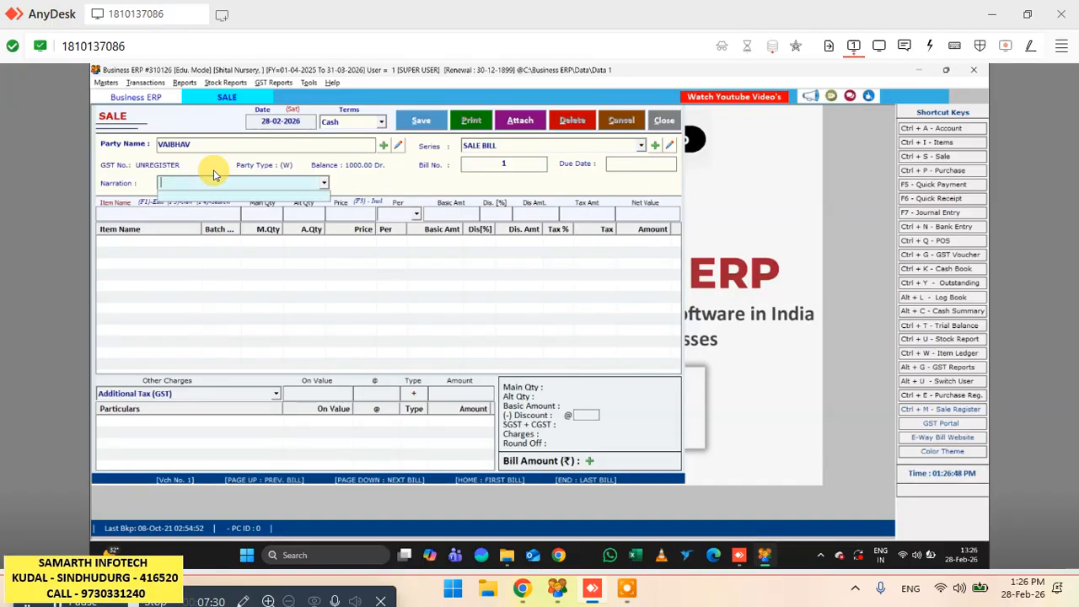
- Choose Alphanso 14x16 as the first bill item with a quantity of 10
key(Down)
key(Down)
key(Down)
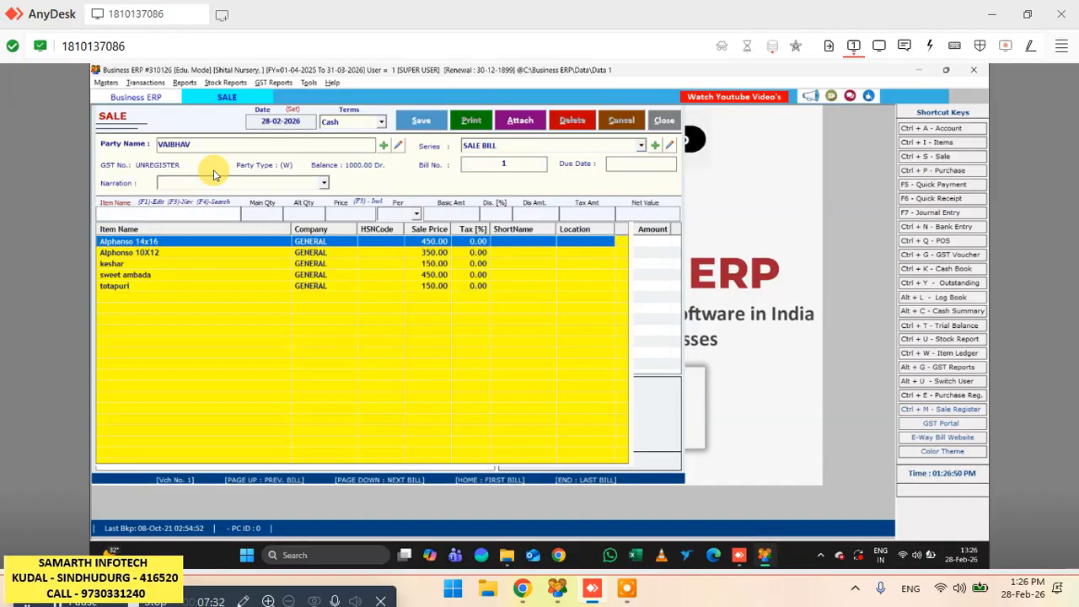
key(Up)
key(Up)
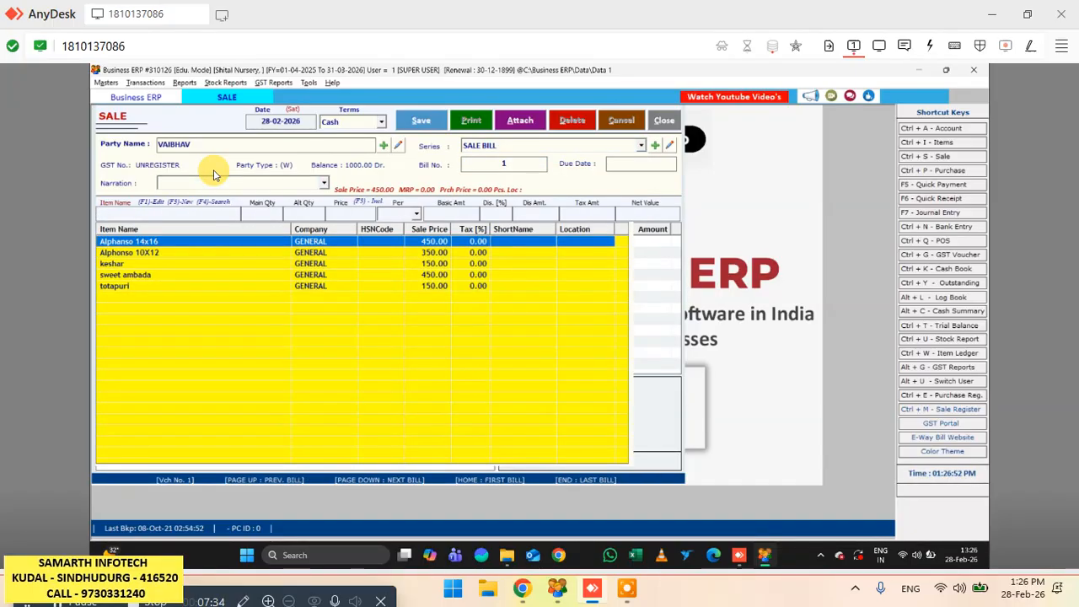
key(Return)
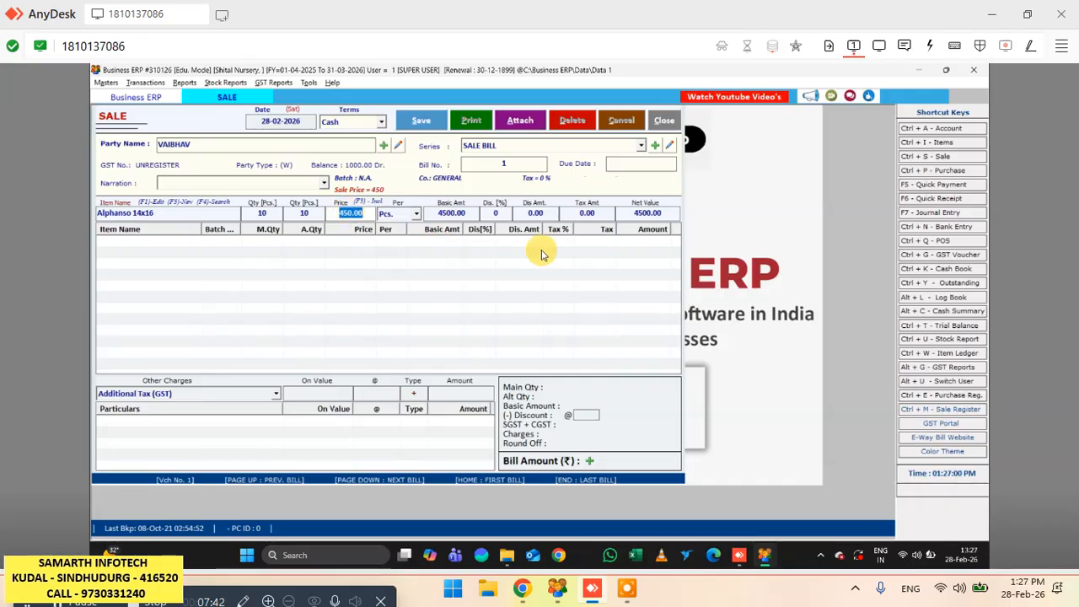
- Keep the 450 price for Alphanso 14x16, give it a discount amount of 100 and add the line to the bill
key(Return)
key(Return)
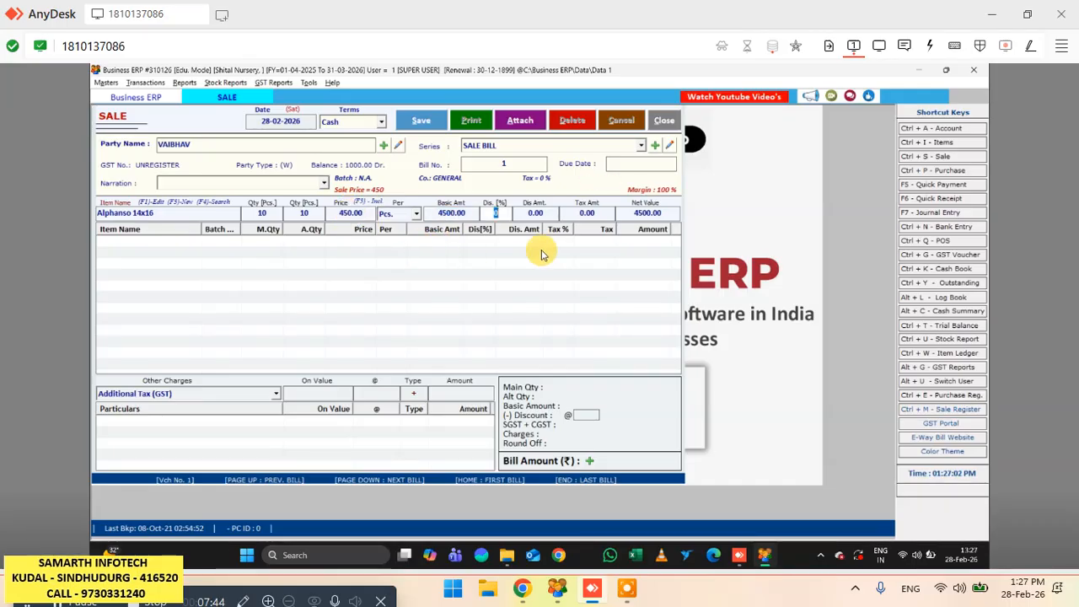
key(Return)
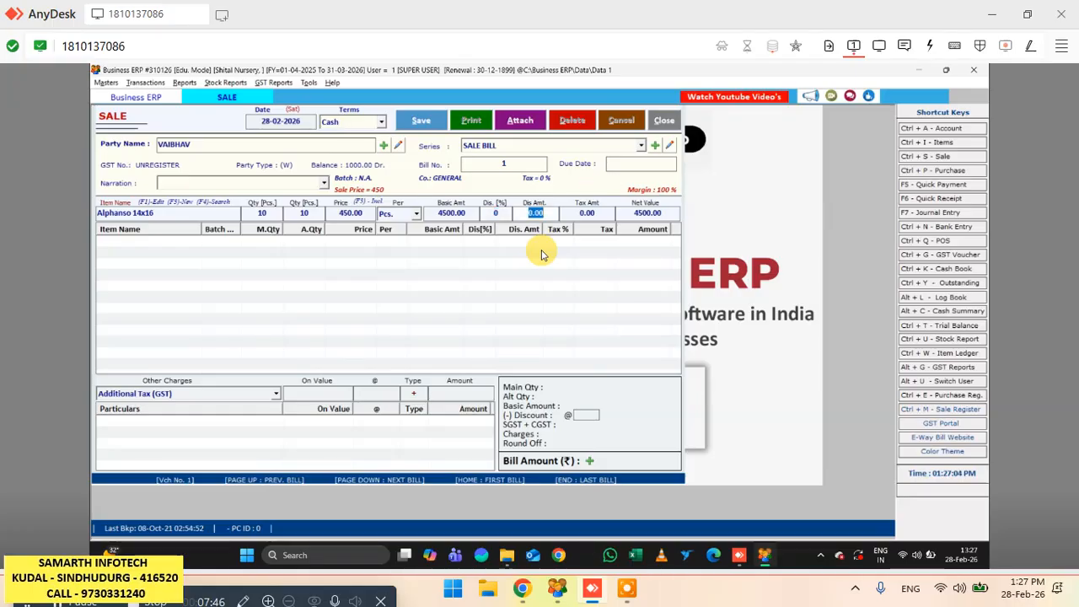
text(10)
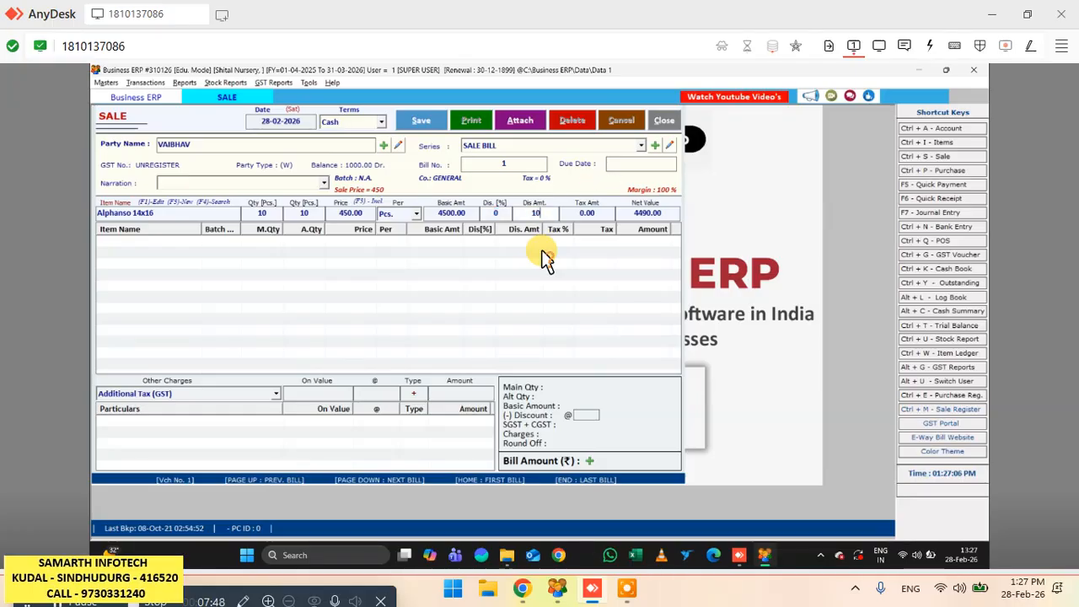
click(496, 212)
click(544, 212)
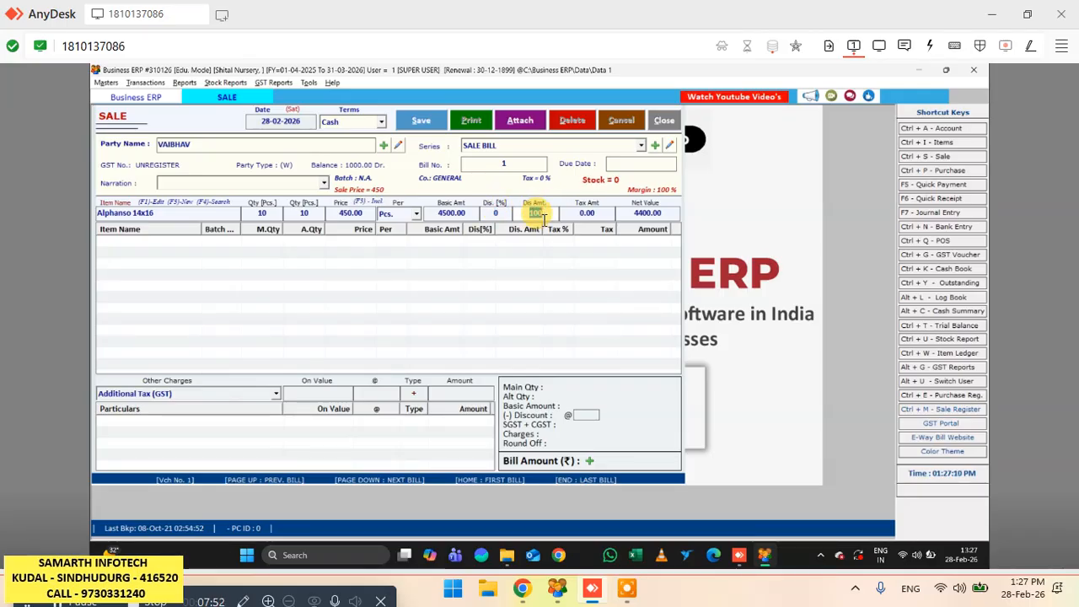
key(Return)
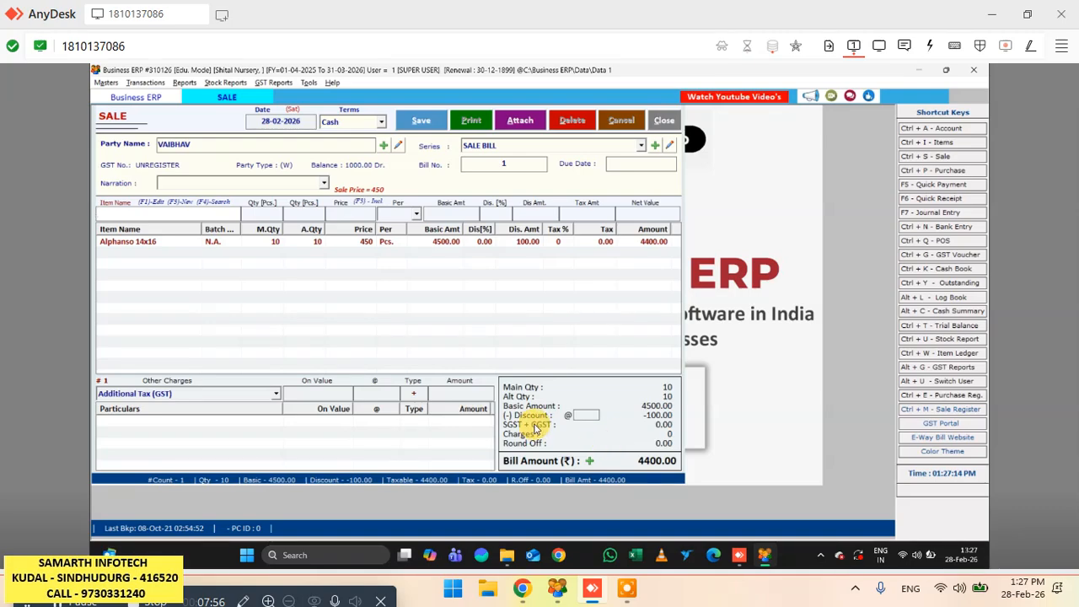
- Add Alphonso 10X12 to the bill with a quantity of 12 at its 350 sale price
key(Down)
key(Down)
key(Down)
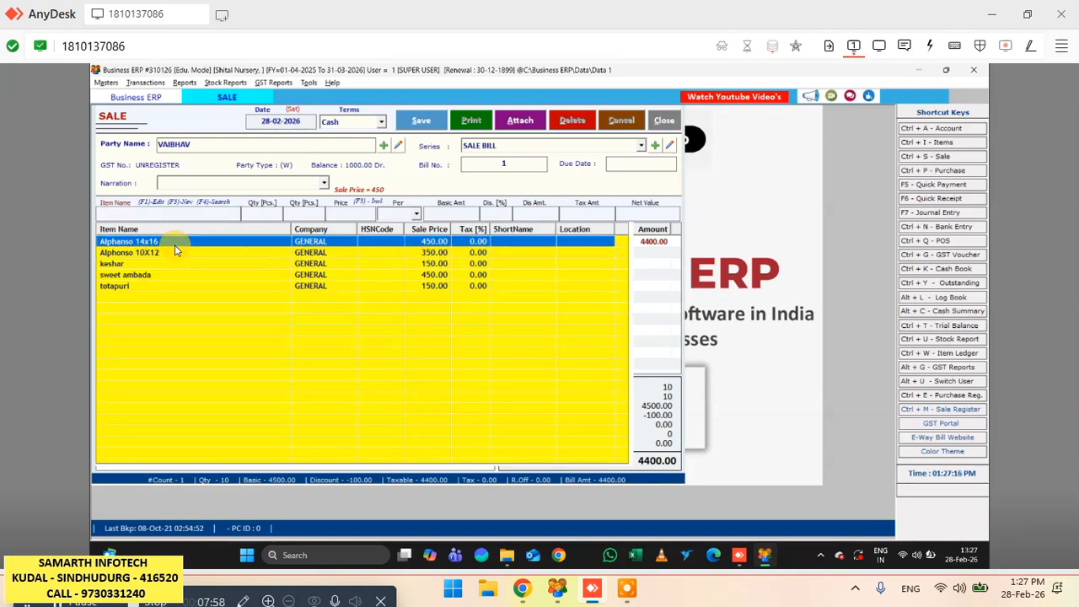
key(Return)
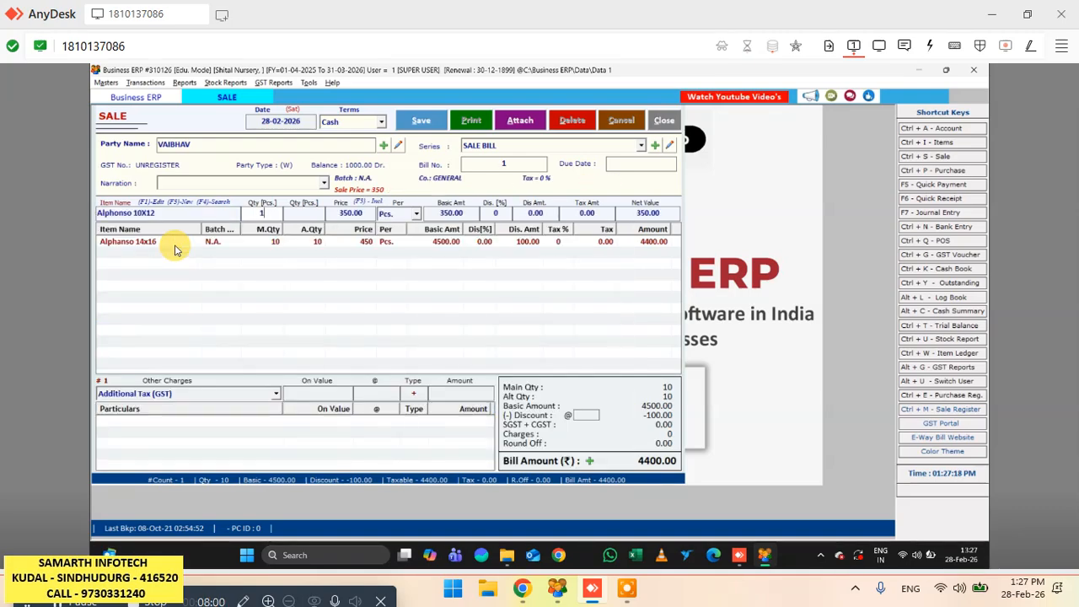
text(2)
key(Return)
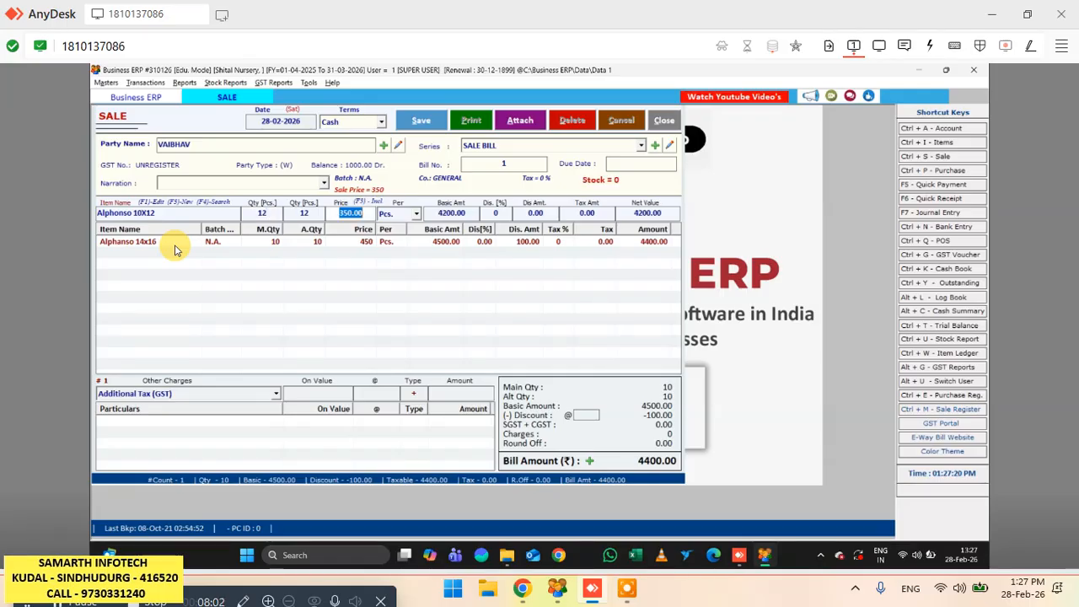
key(Return)
- Add keshar to the bill with a quantity of 2 at its 150 sale price
key(Return)
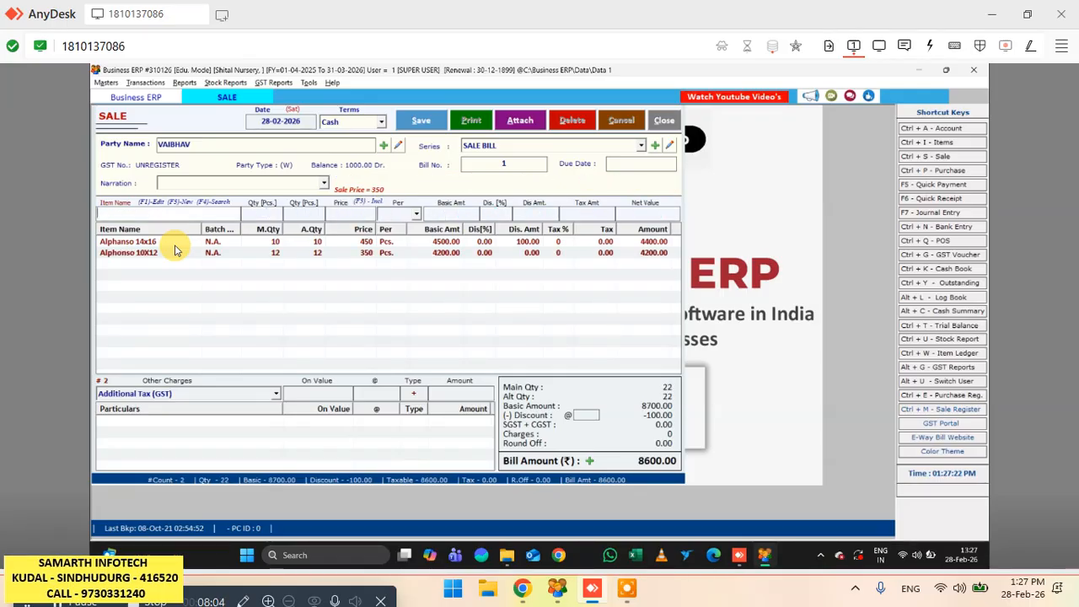
key(Down)
key(Down)
key(Down)
key(Down)
key(Return)
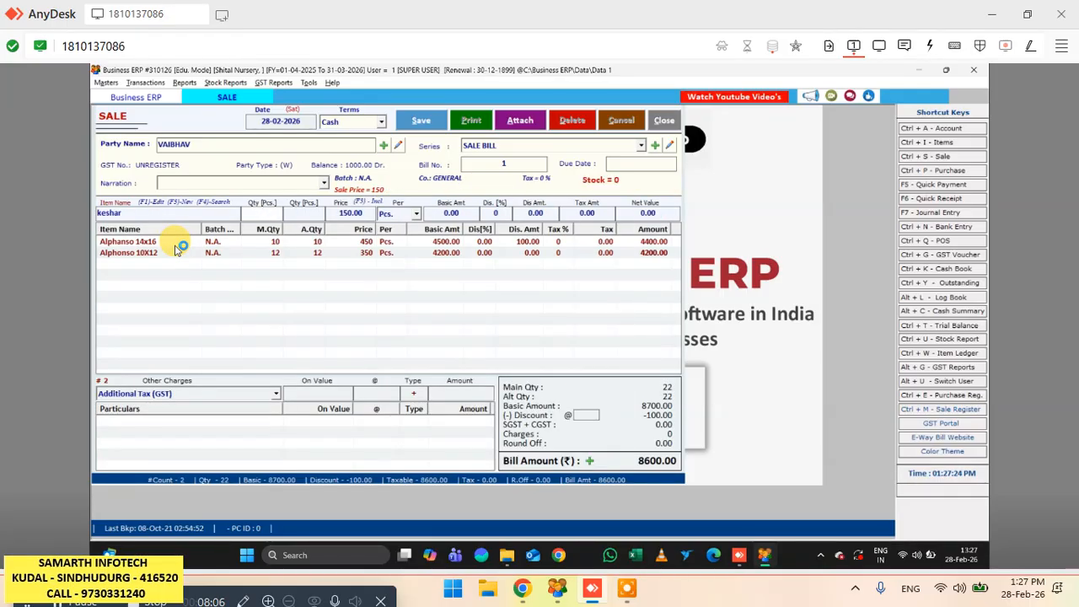
text(2)
key(Return)
key(Return)
key(Return)
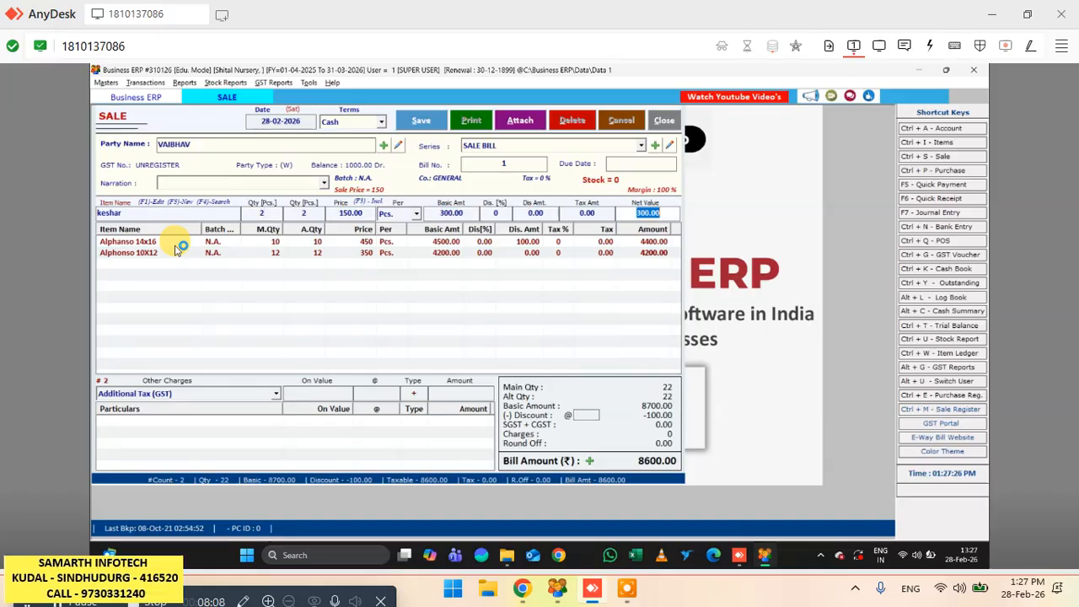
key(Return)
- Add totapuri to the bill with a quantity of 10 at its 150 sale price
key(Down)
key(Down)
key(Down)
key(Down)
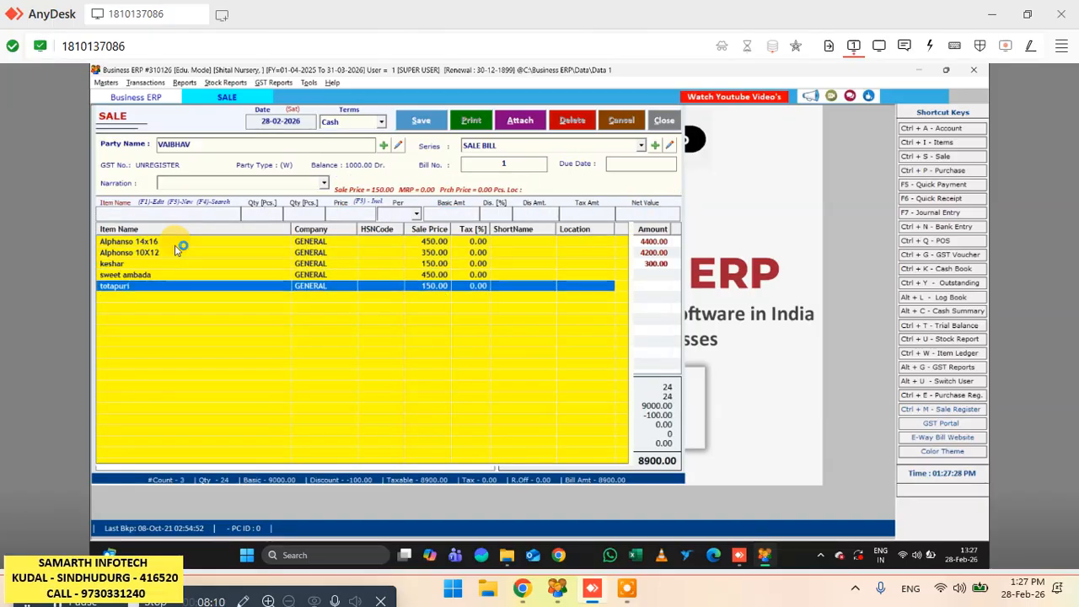
key(Return)
text(10)
key(Return)
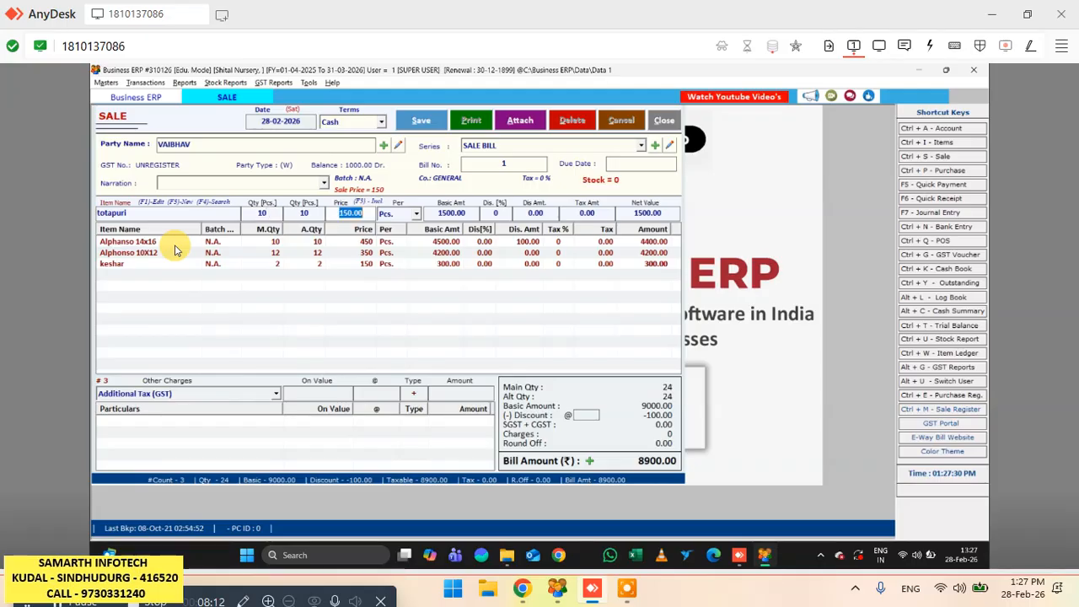
key(Return)
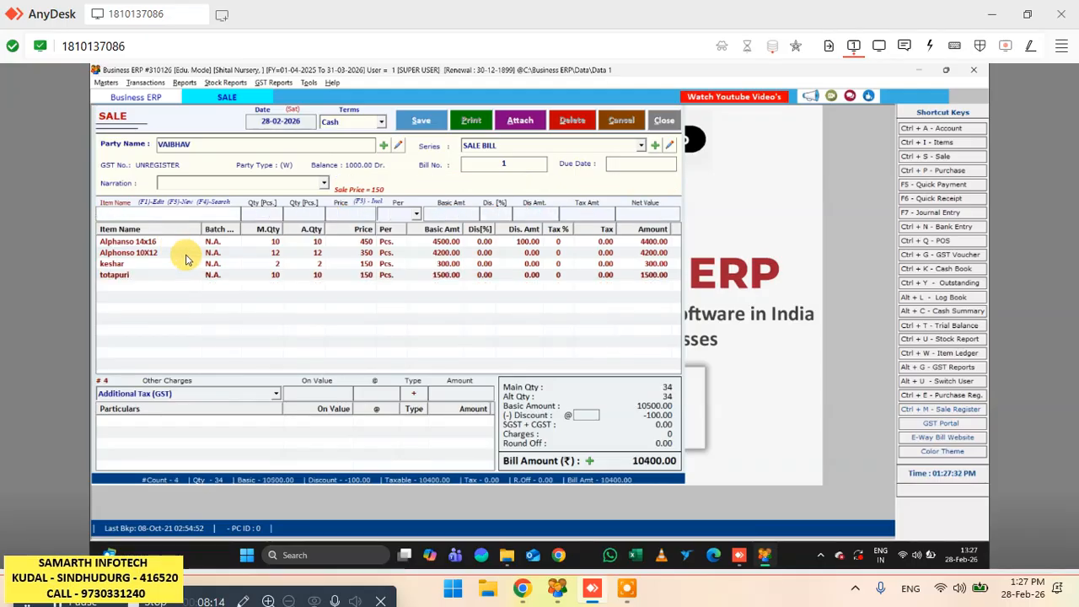
- Edit the Alphanso 14x16 line of the bill, setting its quantity to 12 with no discount
click(173, 266)
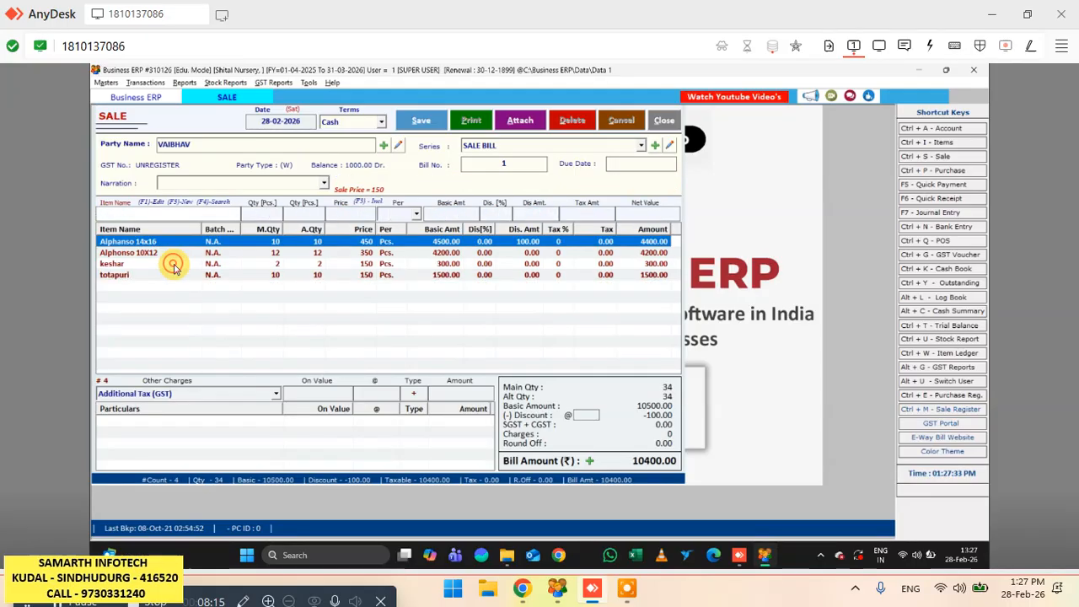
double_click(265, 244)
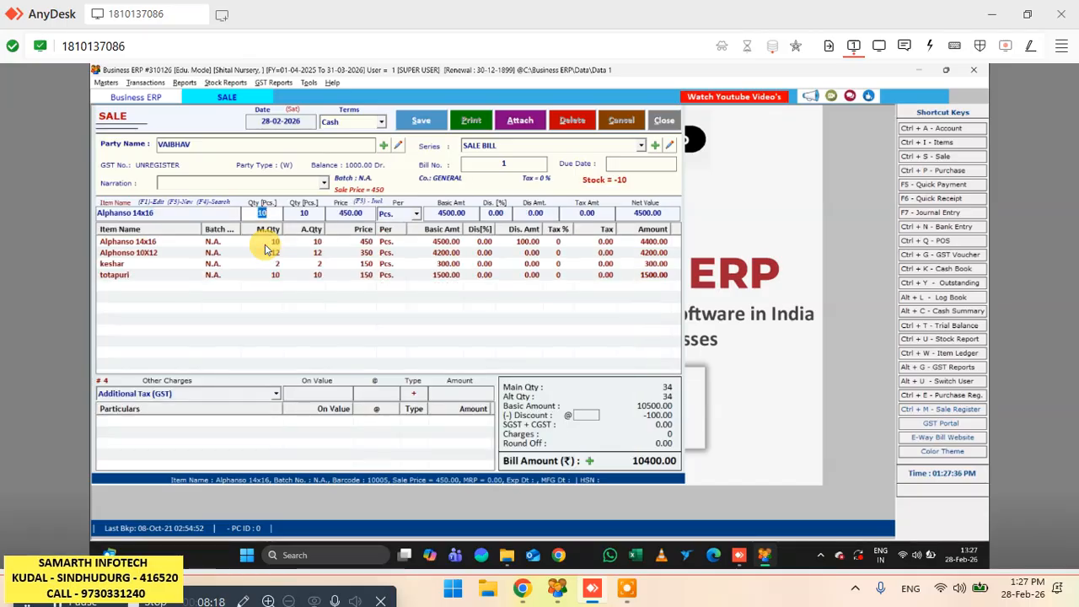
text(12)
key(Return)
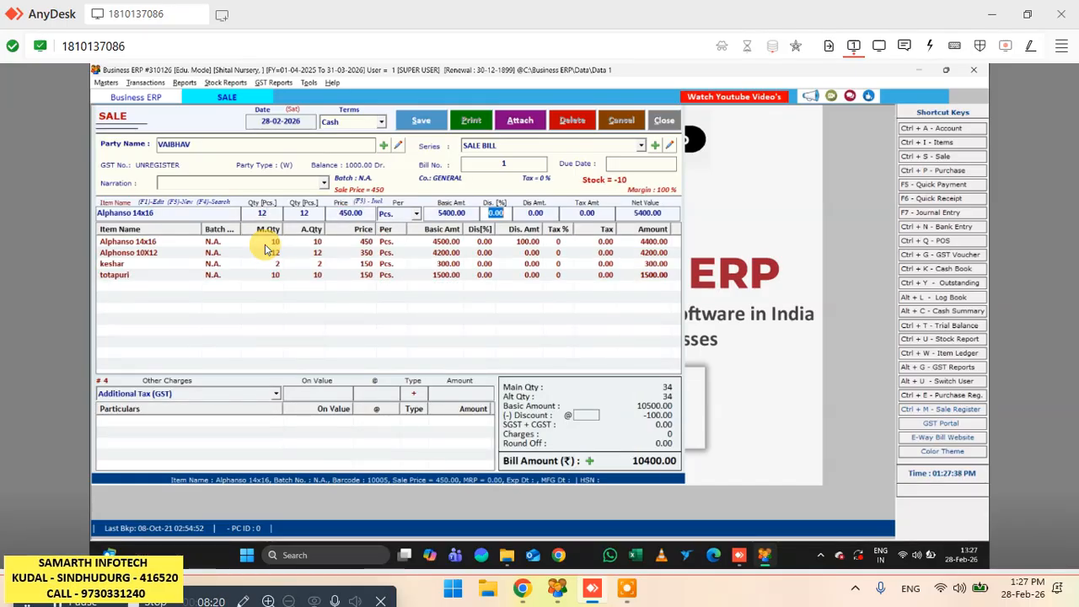
key(Return)
key(Return)
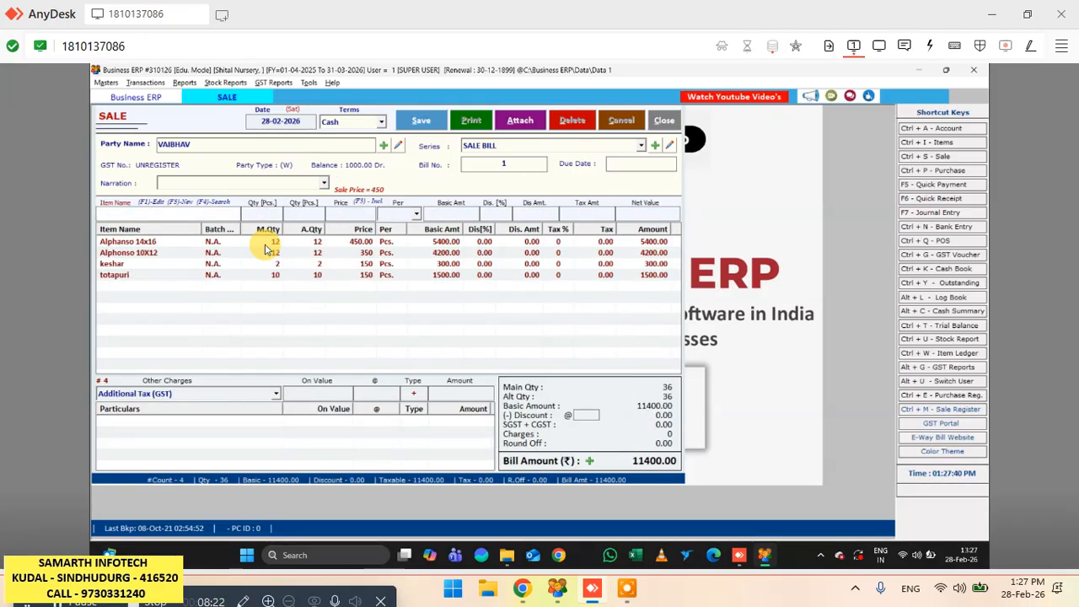
- Add another keshar line to the bill with a quantity of 1 at its 150 sale price
key(Down)
key(Down)
key(Down)
key(Down)
key(Down)
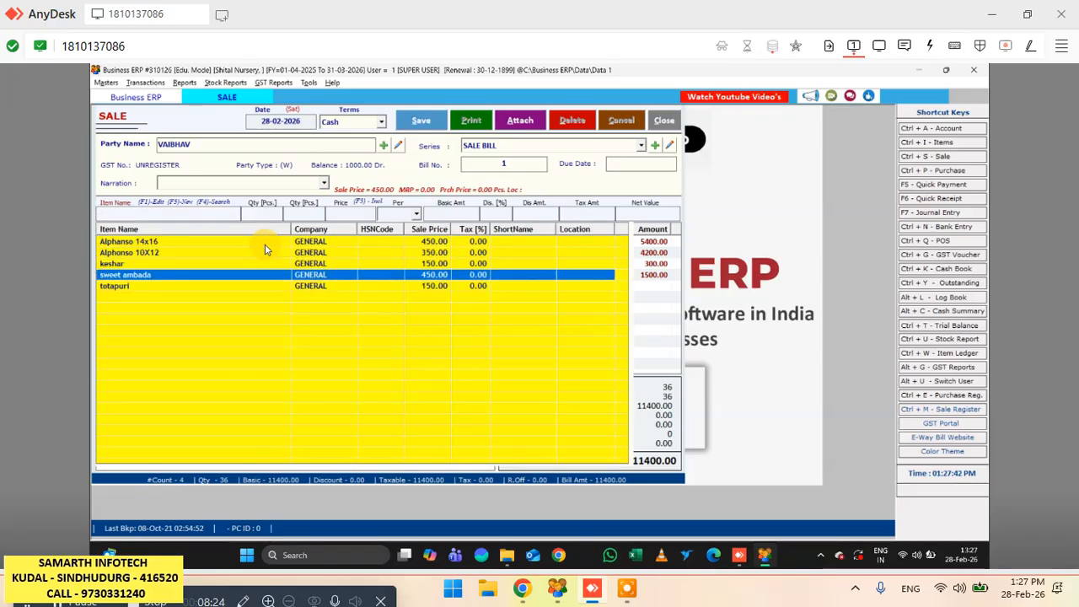
key(Up)
key(Return)
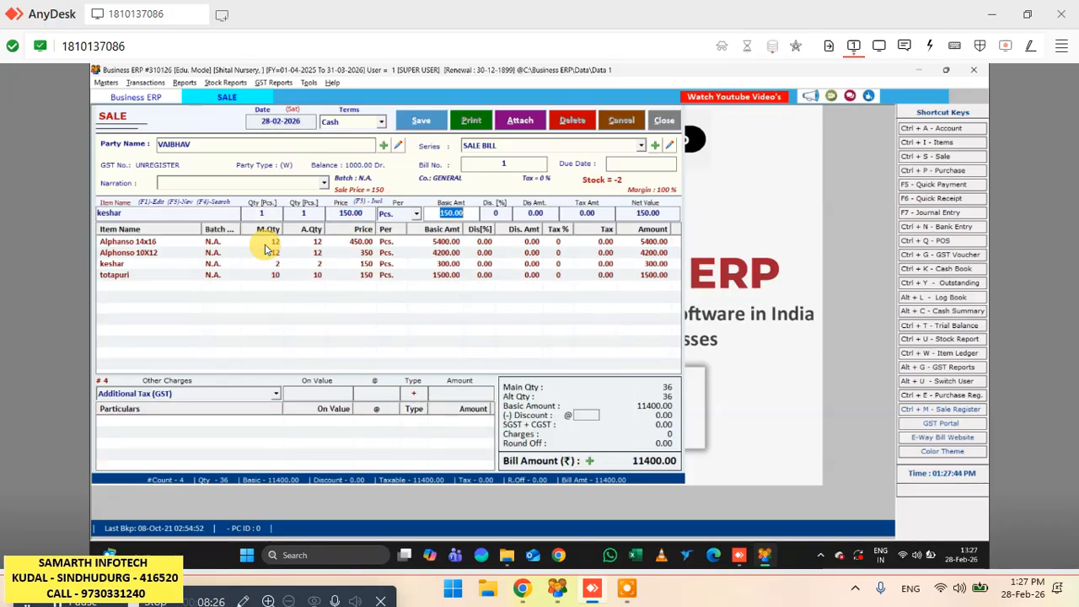
key(Return)
key(Return)
key(Return)
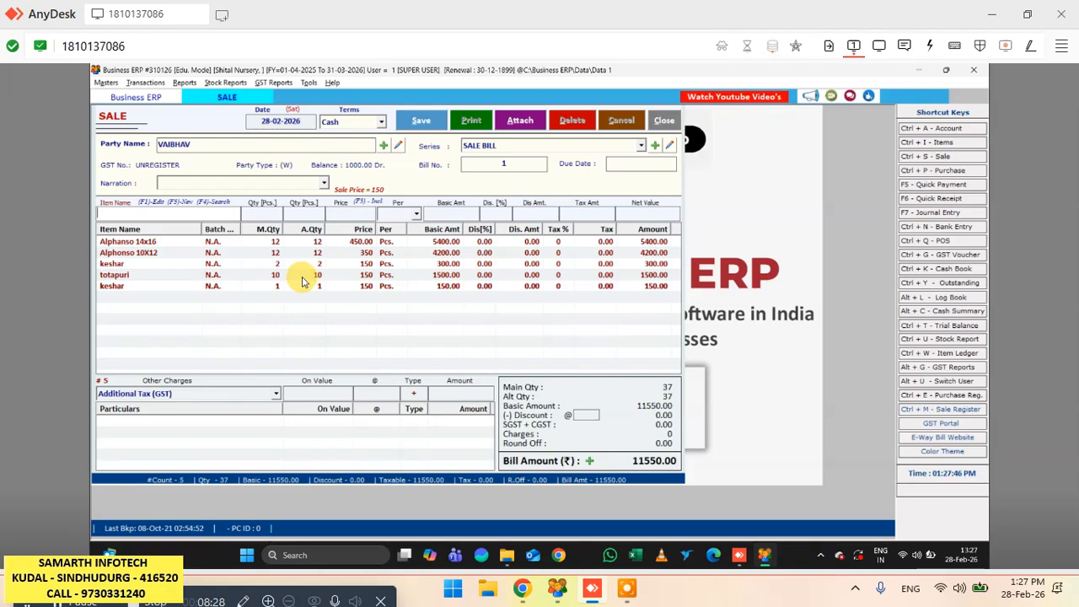
- Delete the keshar line with quantity 2 from the bill and save the sale entry
click(313, 264)
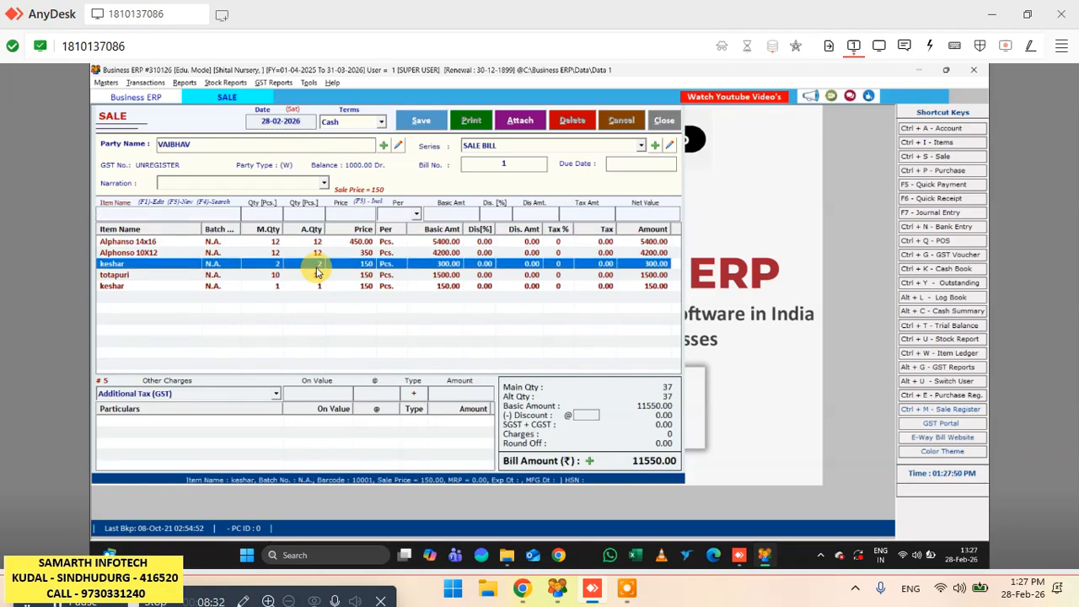
key(Delete)
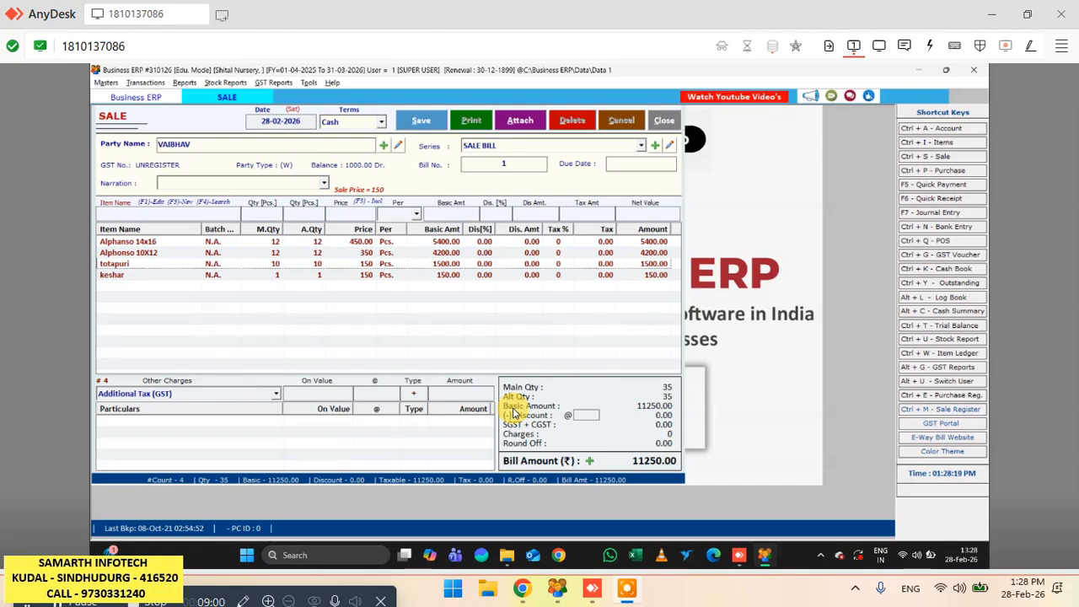
click(424, 122)
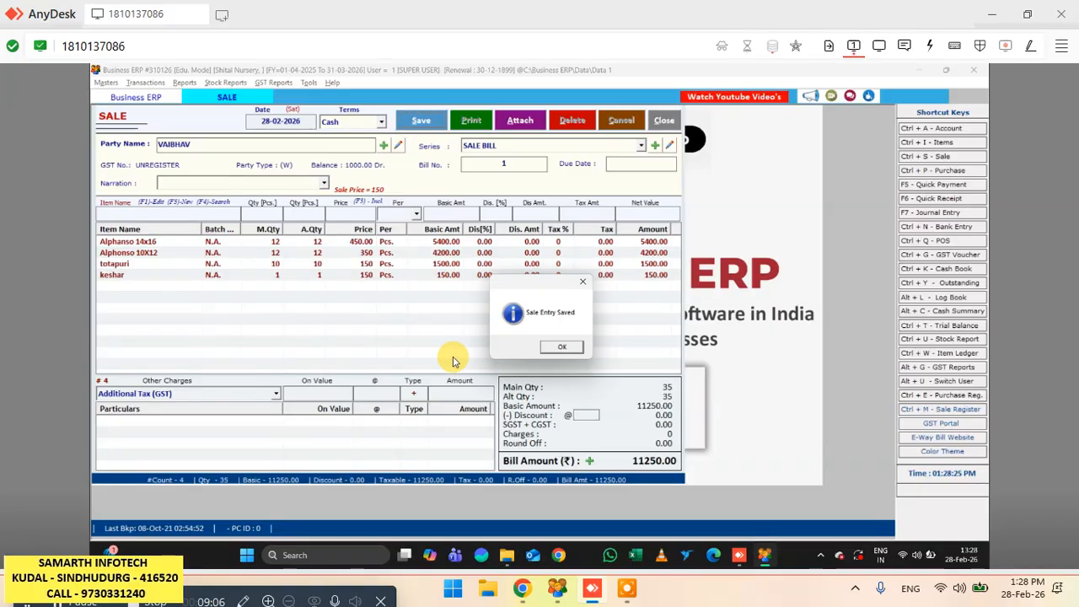
click(555, 345)
- Preview the saved bill in the GST Composition format, check it, and close the preview and print options
click(503, 345)
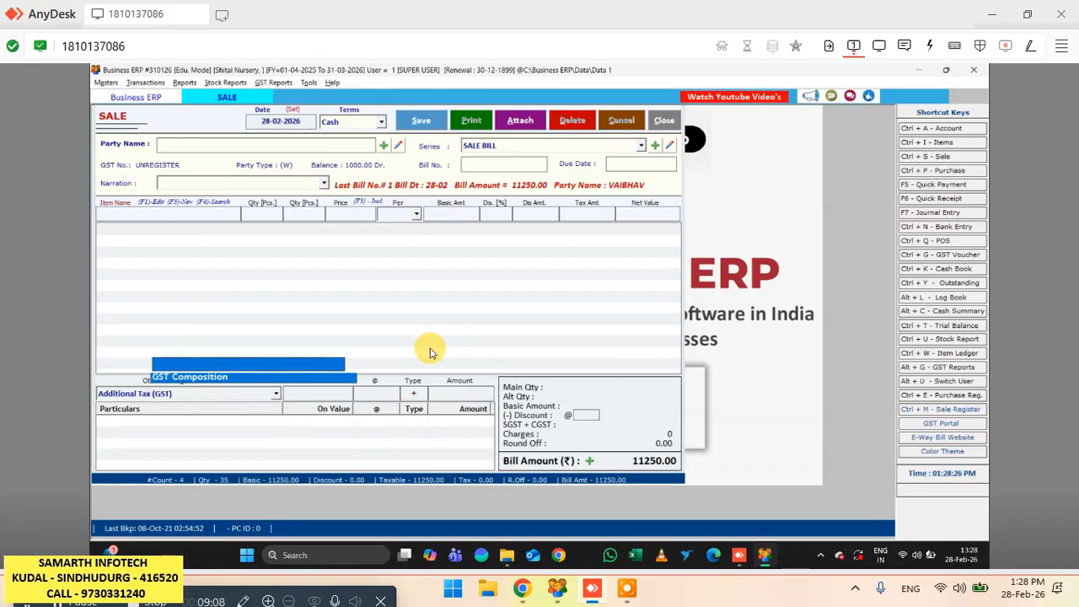
click(213, 422)
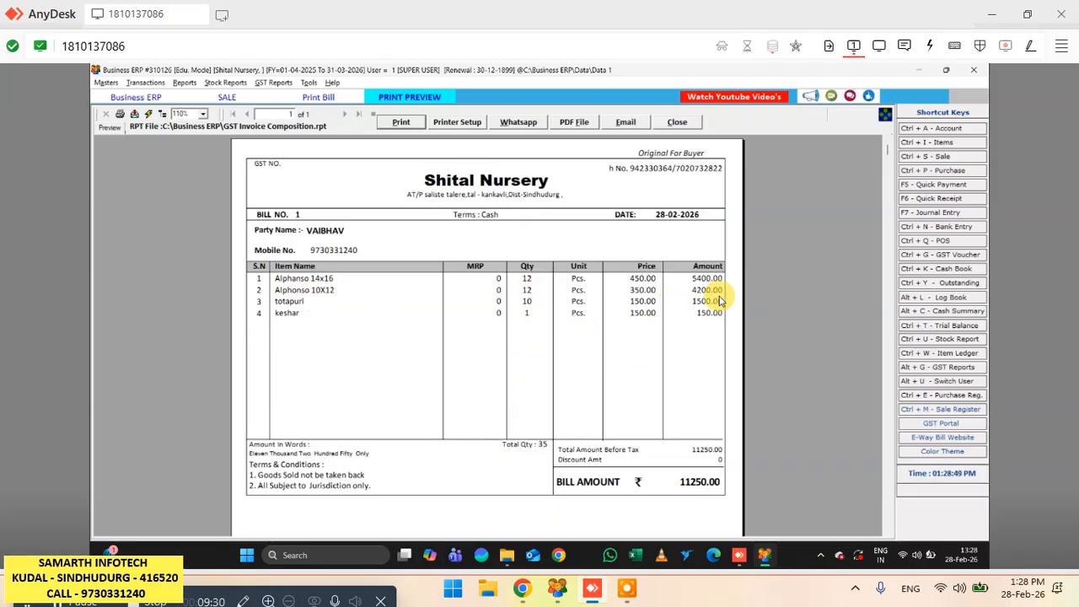
scroll(725, 371, down, 3)
scroll(728, 373, up, 3)
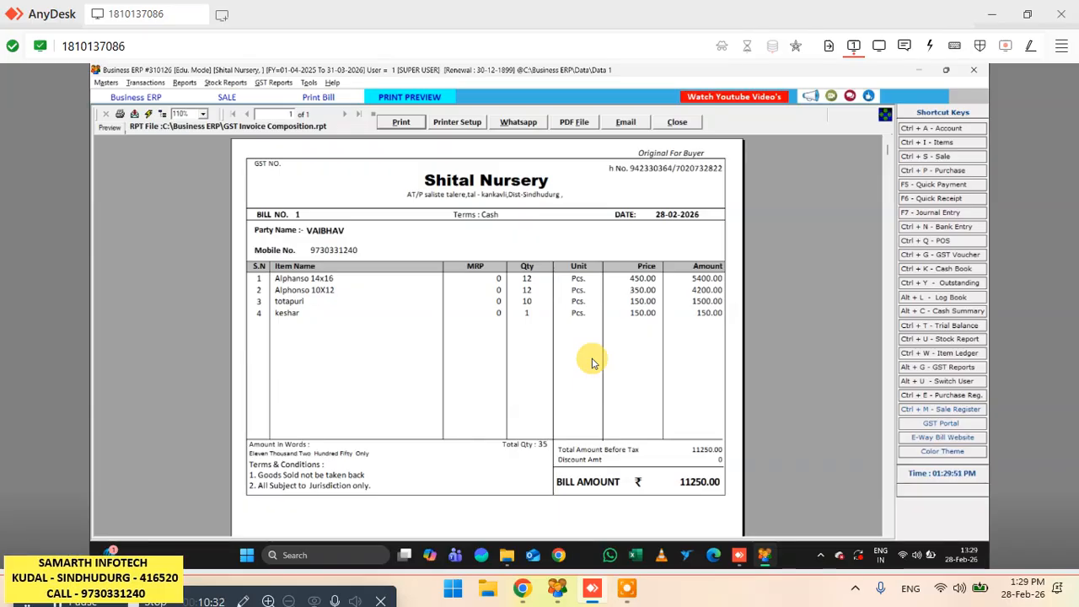
click(690, 126)
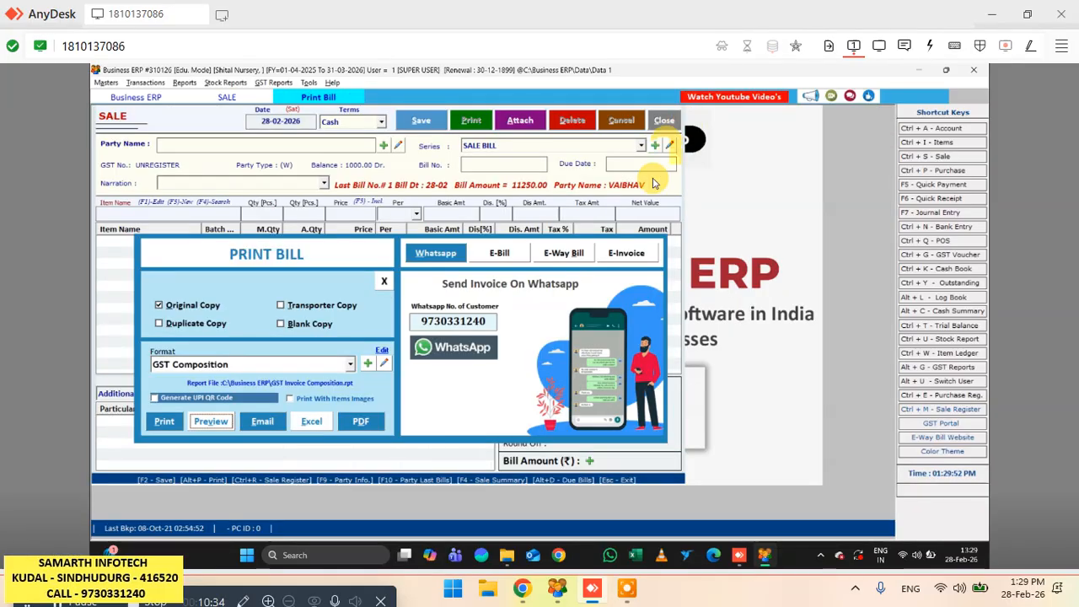
click(385, 283)
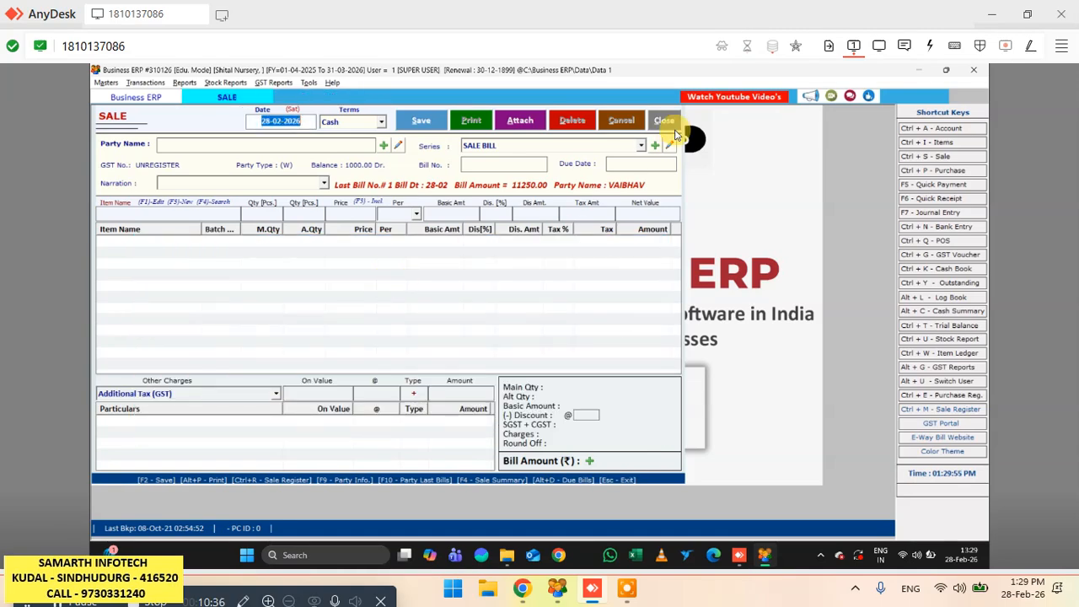
- Leave the sale entry form and review saved bill 1 from the list of sale bills
click(666, 122)
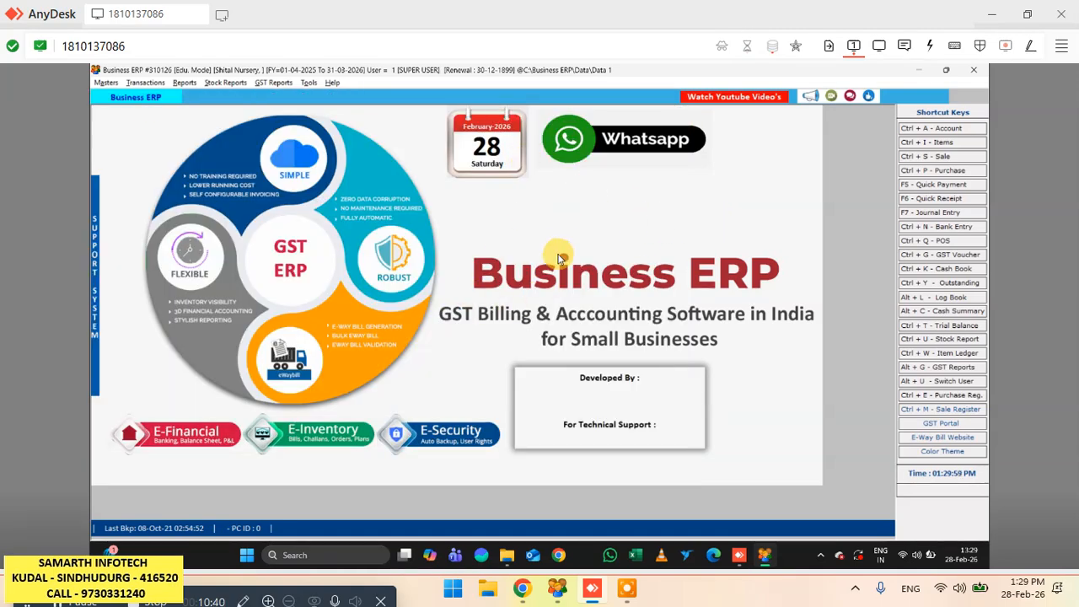
click(940, 156)
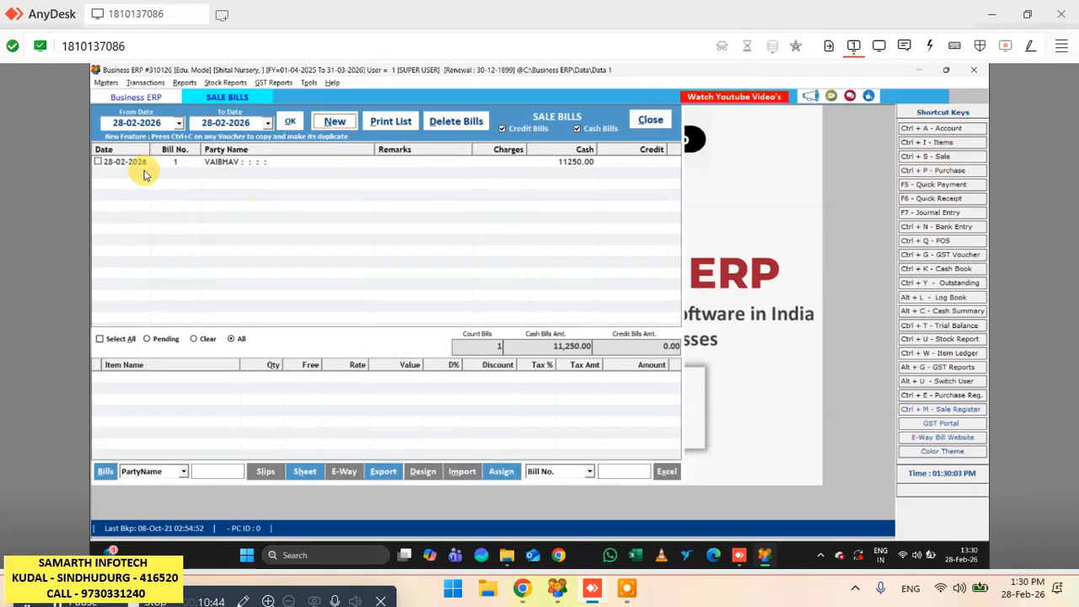
click(221, 163)
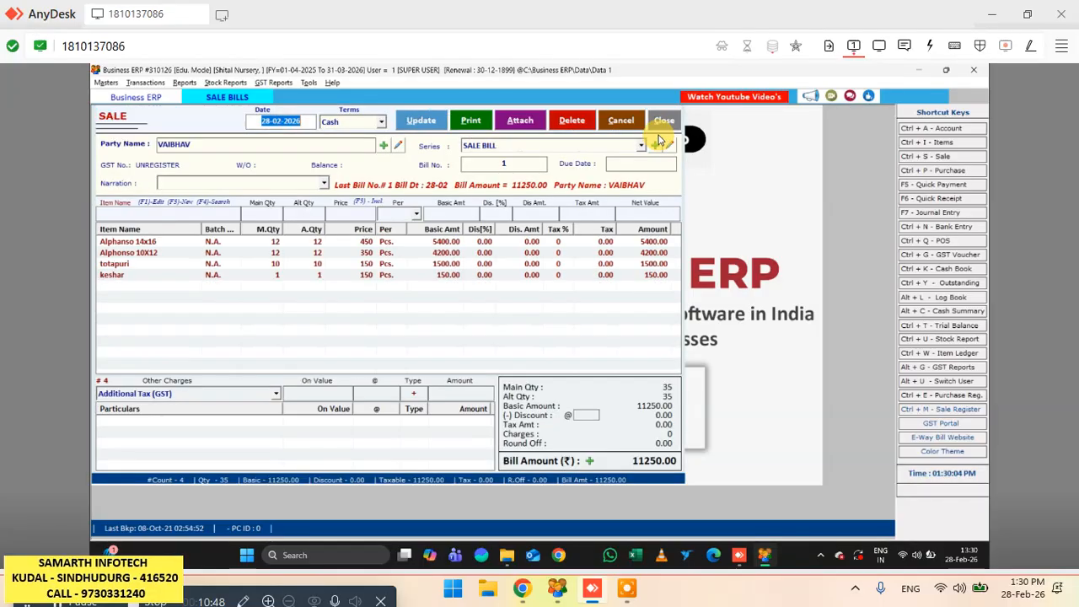
click(660, 124)
click(528, 344)
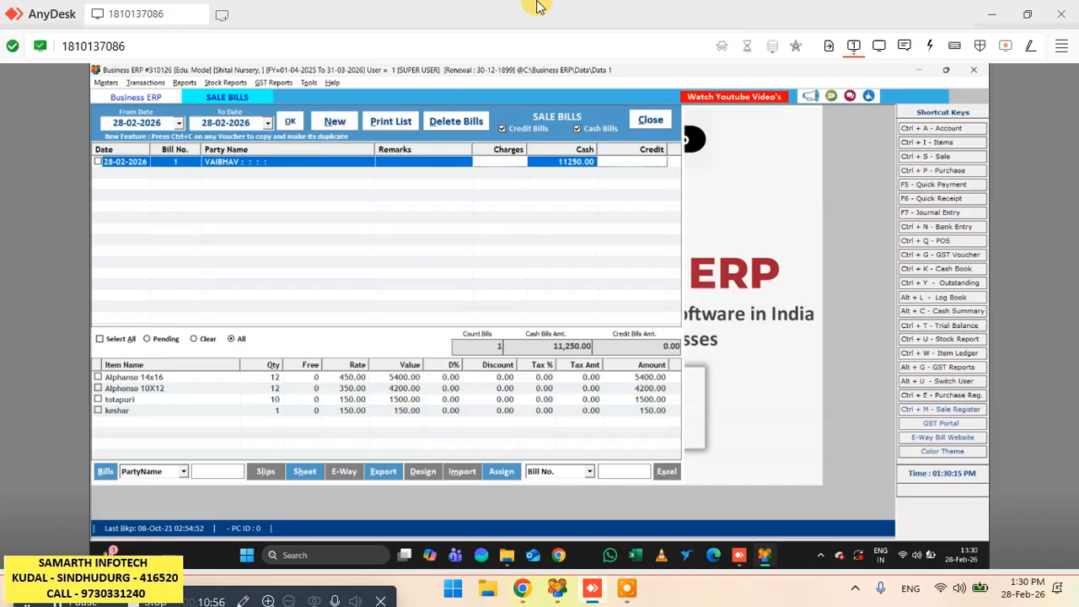
- Start a new sale bill dated 28-02-2026 on Credit terms and open a new account for its party
key(alt+n)
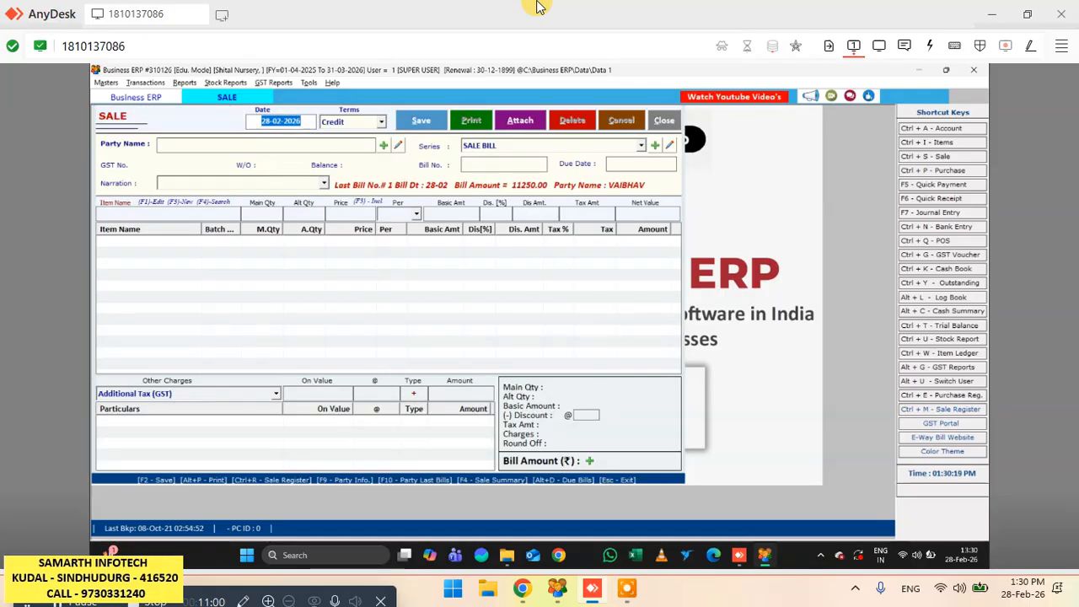
key(Return)
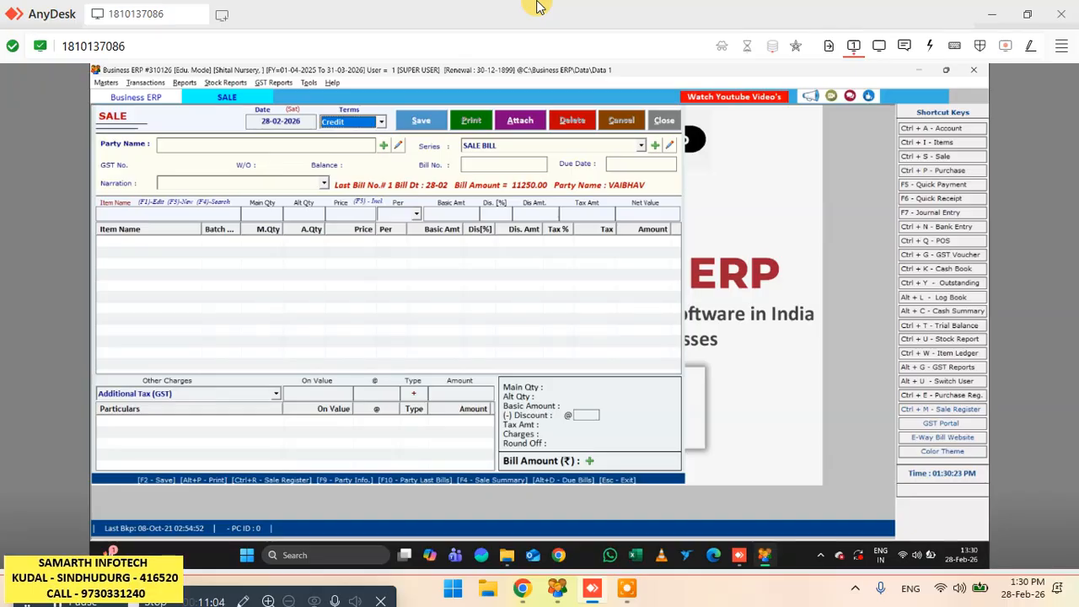
key(Return)
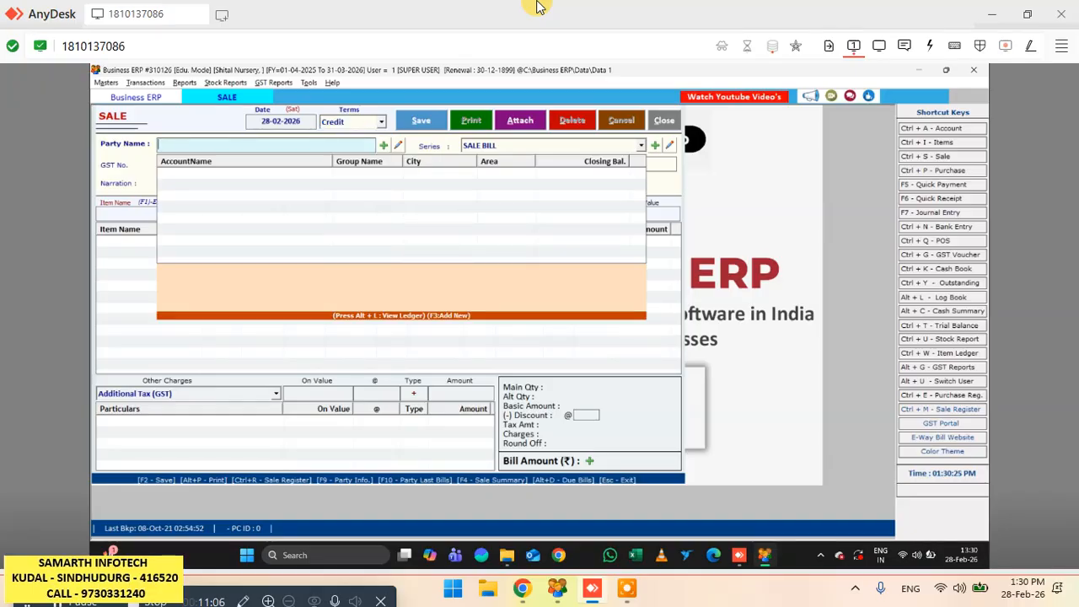
text(sahil)
click(380, 145)
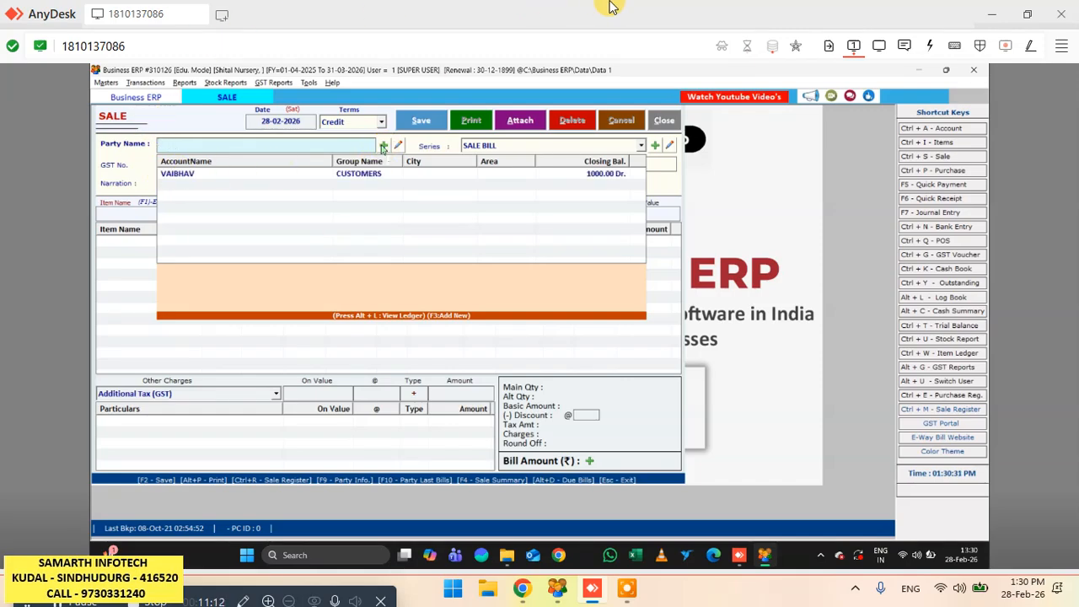
click(382, 146)
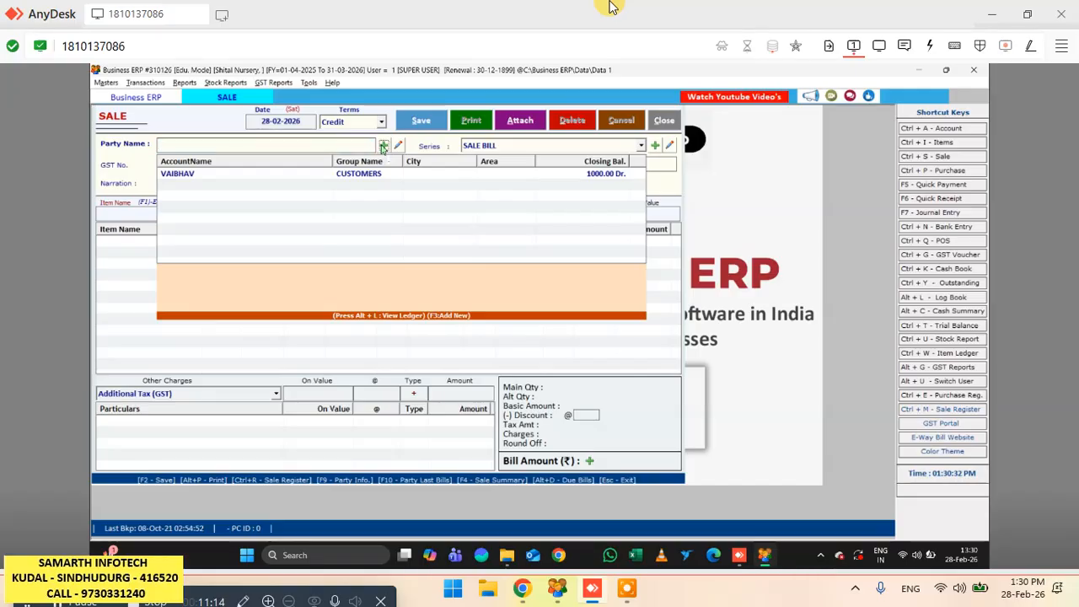
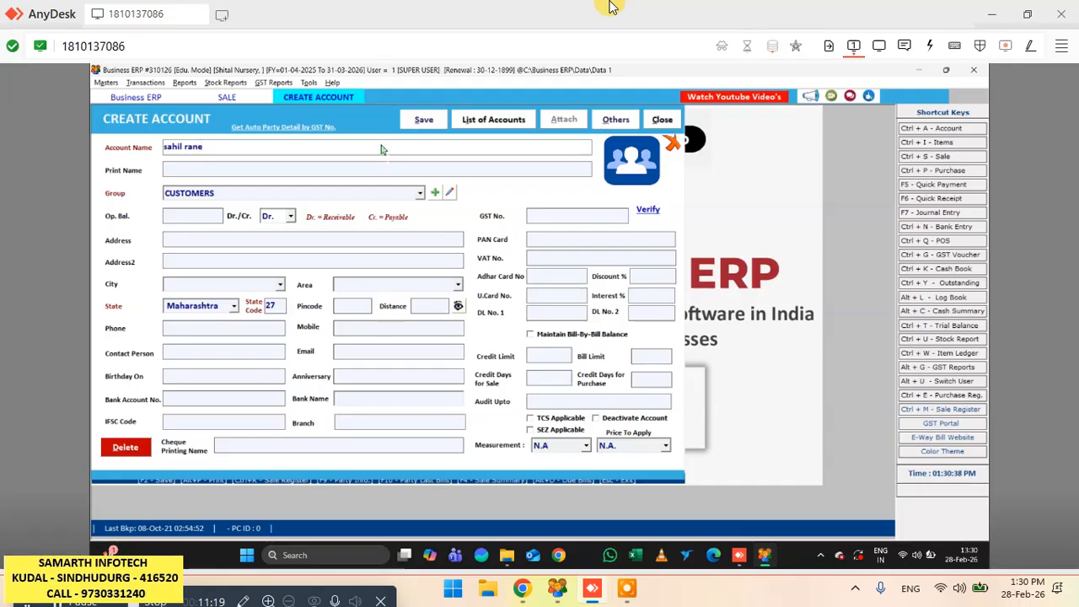
- Enter the customer's full name as account and print name, keeping the CUSTOMERS group and a blank Dr. opening balance
key(Return)
key(Return)
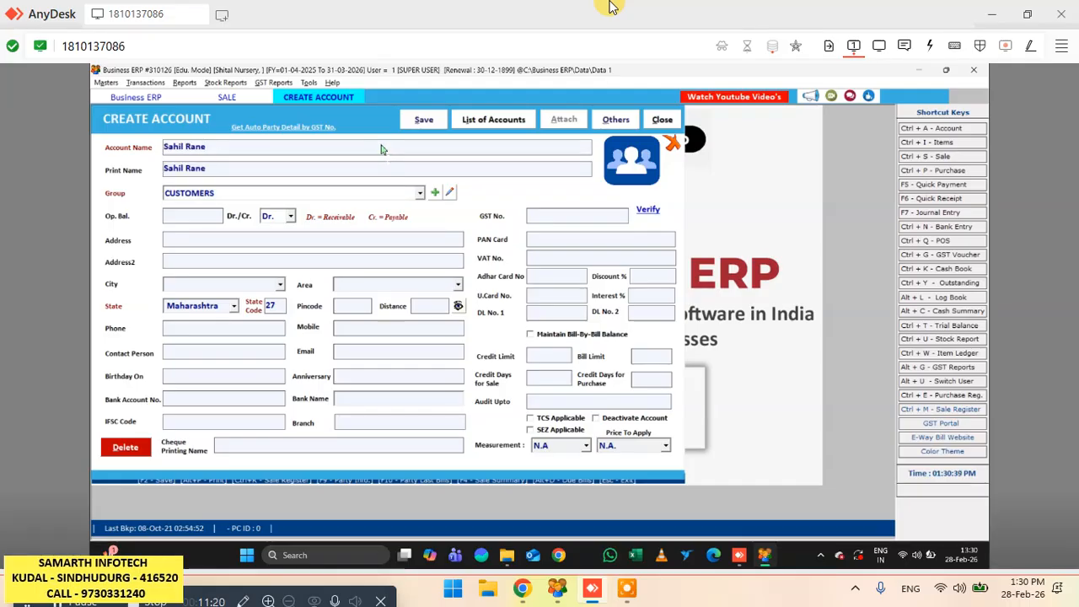
key(Return)
key(Return)
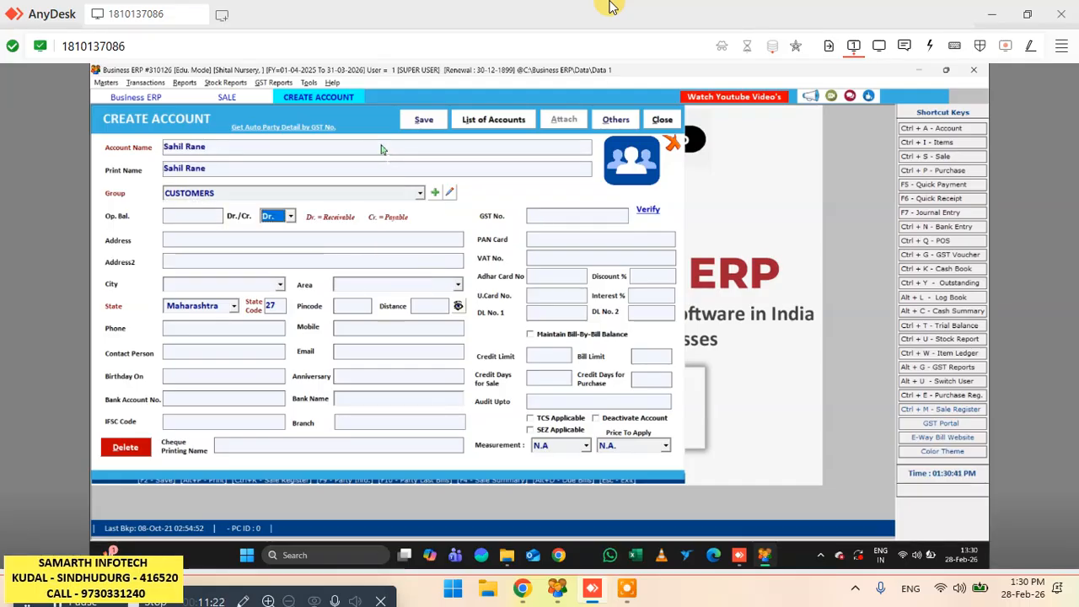
key(Return)
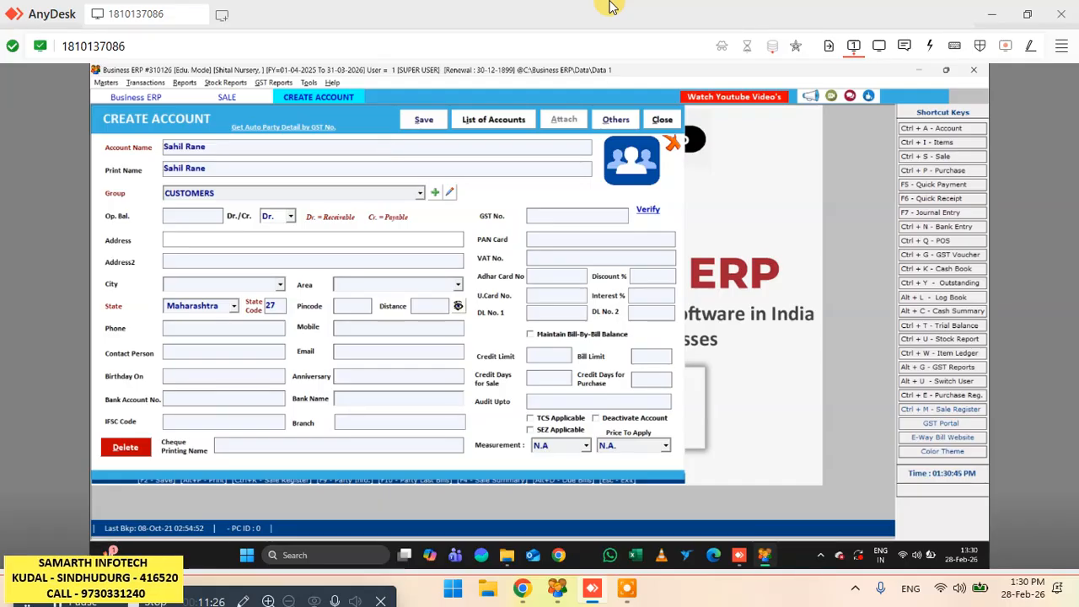
- Enter the customer's address, leaving the second address line, city and area blank and keeping Maharashtra as the state
text(kank)
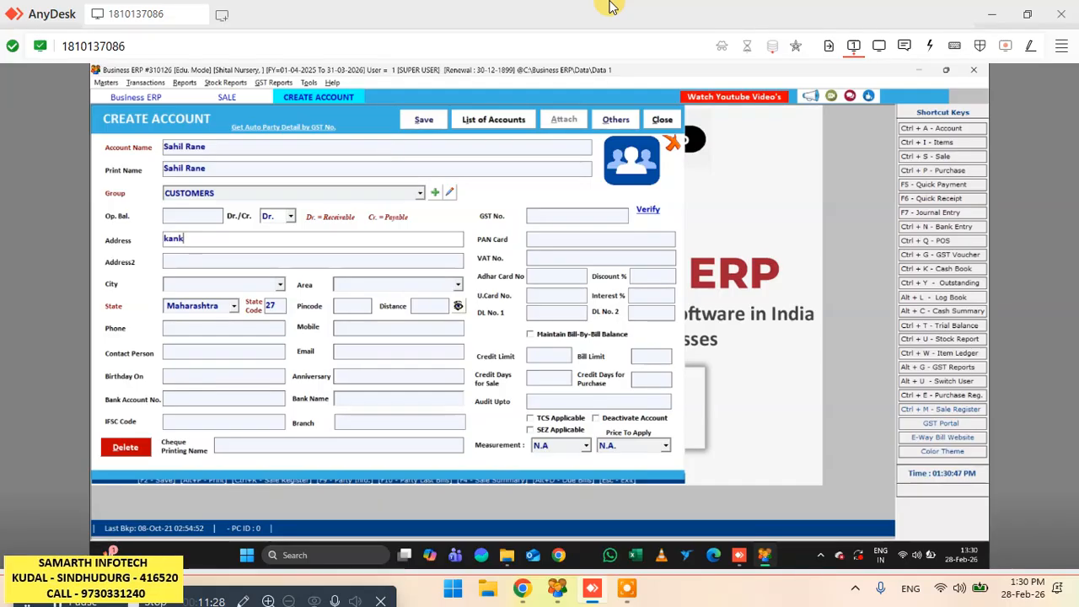
text(avli)
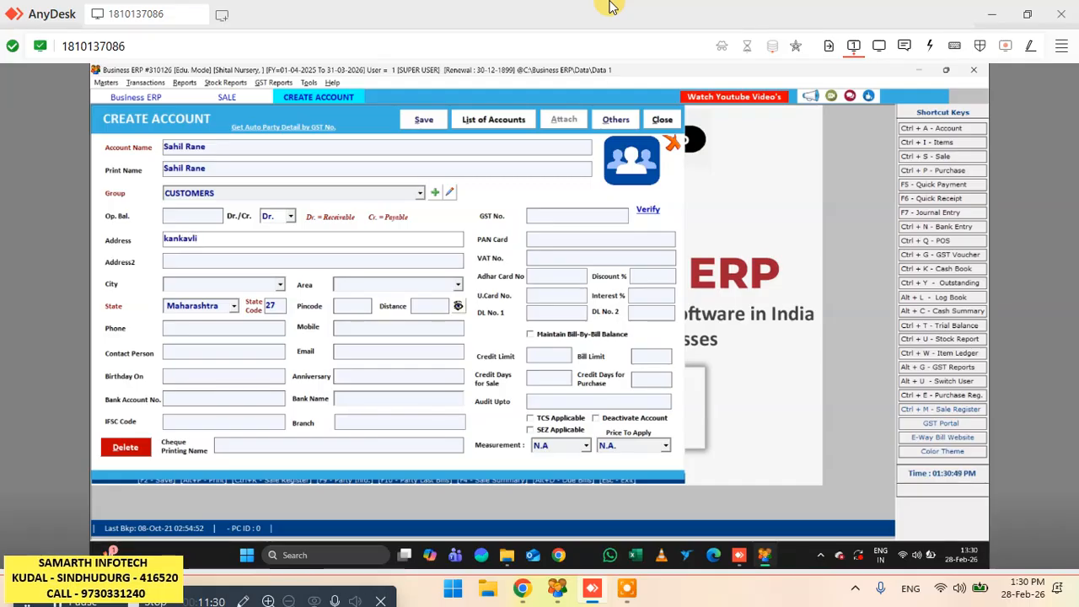
key(Return)
key(Return)
key(Return)
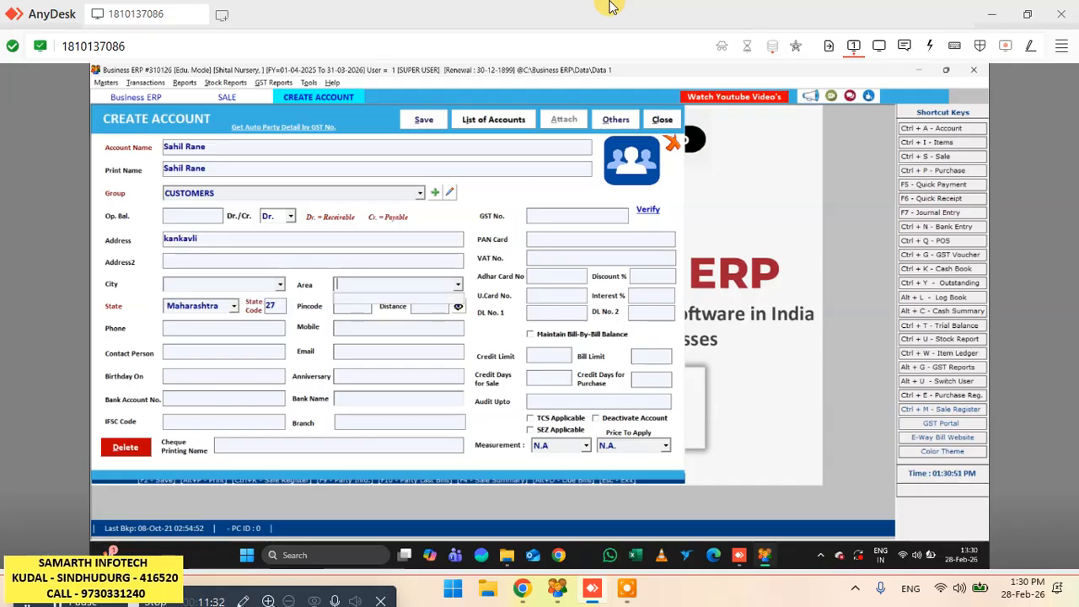
key(Return)
- Leave the remaining pincode, contact and bank details blank and save the new customer account
key(Return)
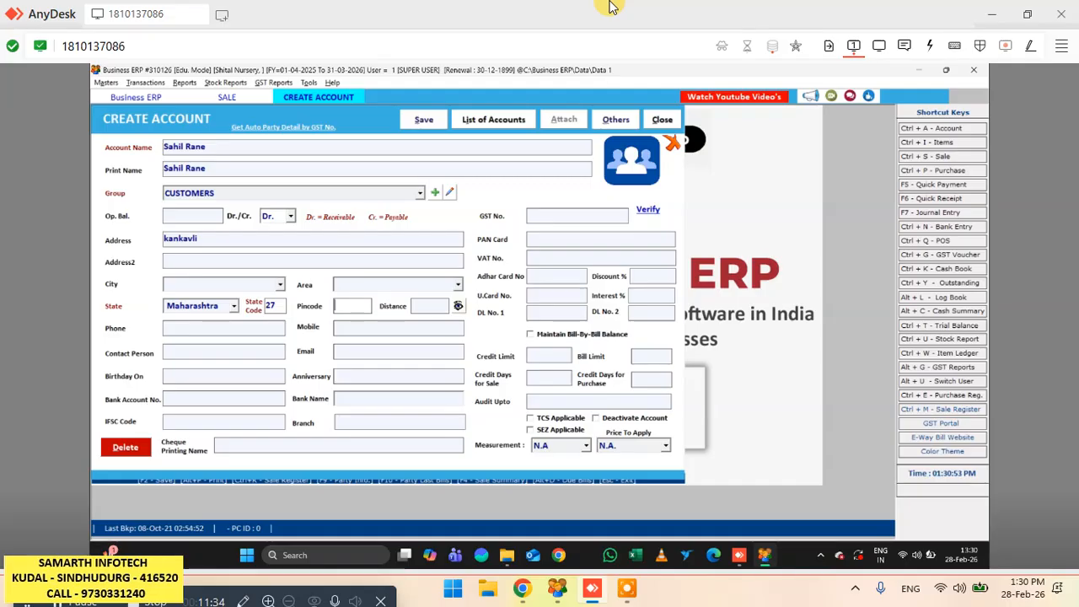
key(Return)
key(Return)
key(Return)
key(Return)
key(Return)
key(Return)
key(Return)
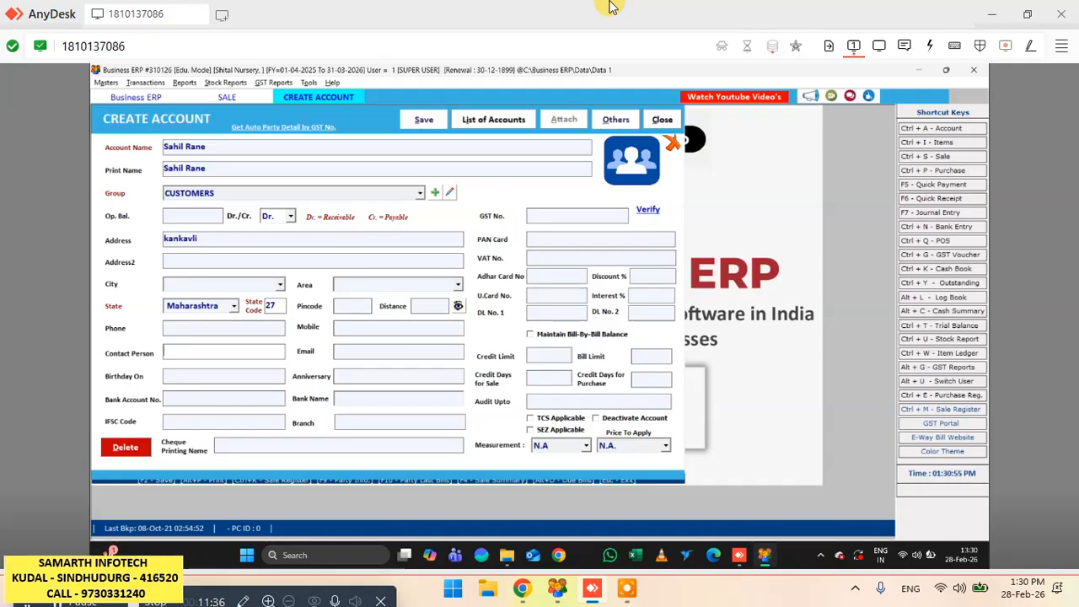
key(Return)
key(Return)
key(Return)
key(Return)
key(Return)
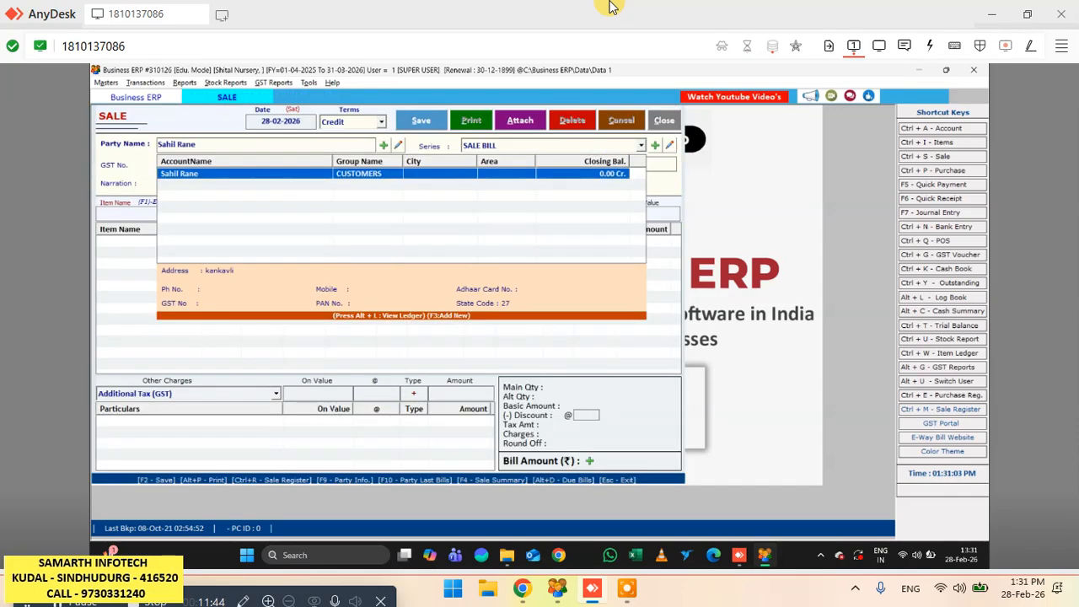
- Select the new account as the bill's party, using the SALE BILL series, bill number 2, and no due date or narration
key(Return)
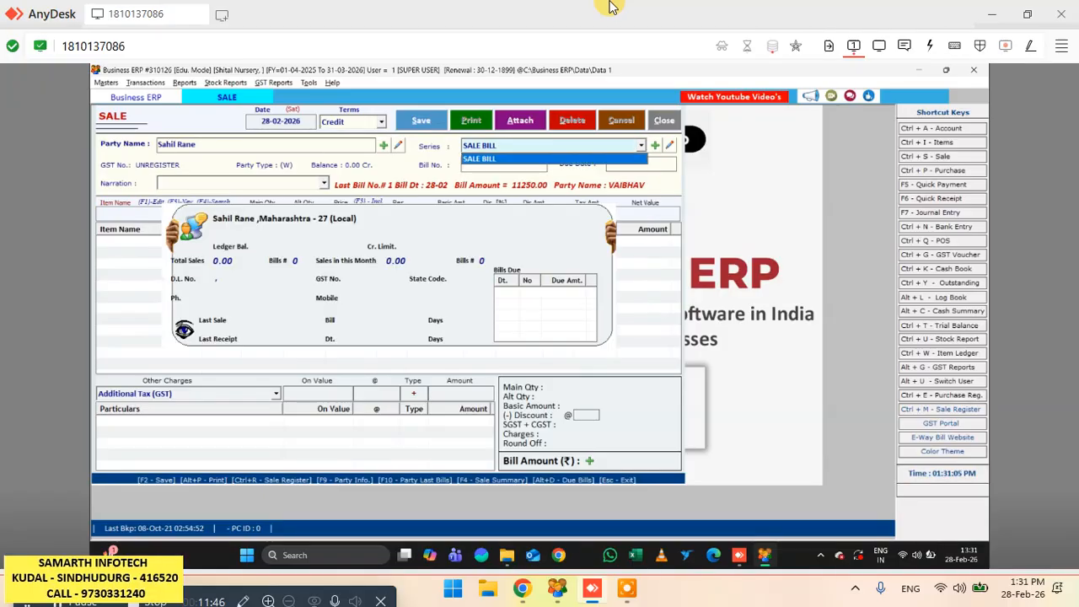
key(Return)
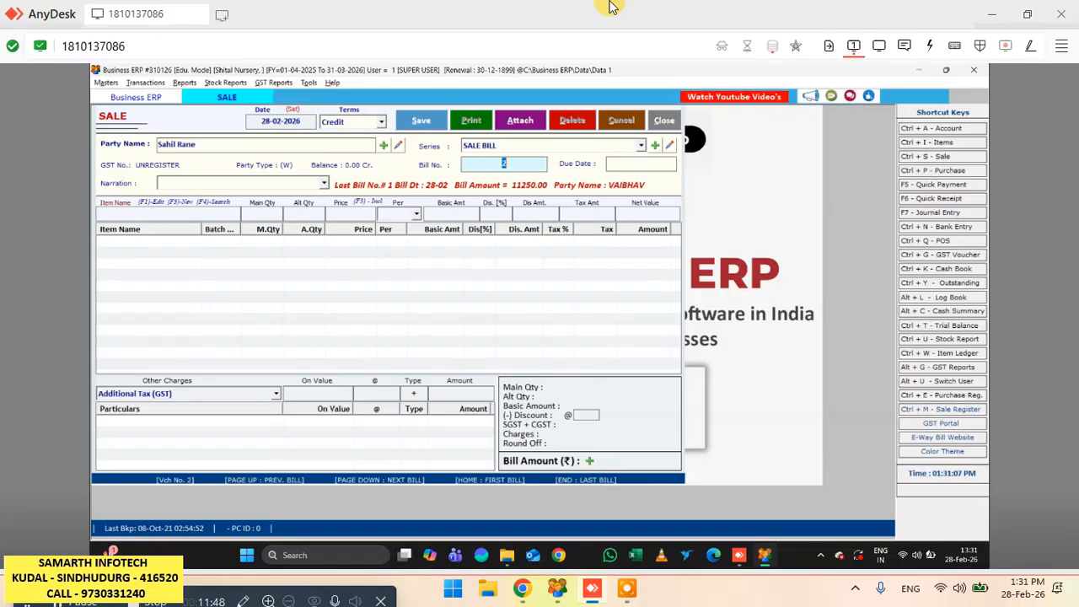
key(Return)
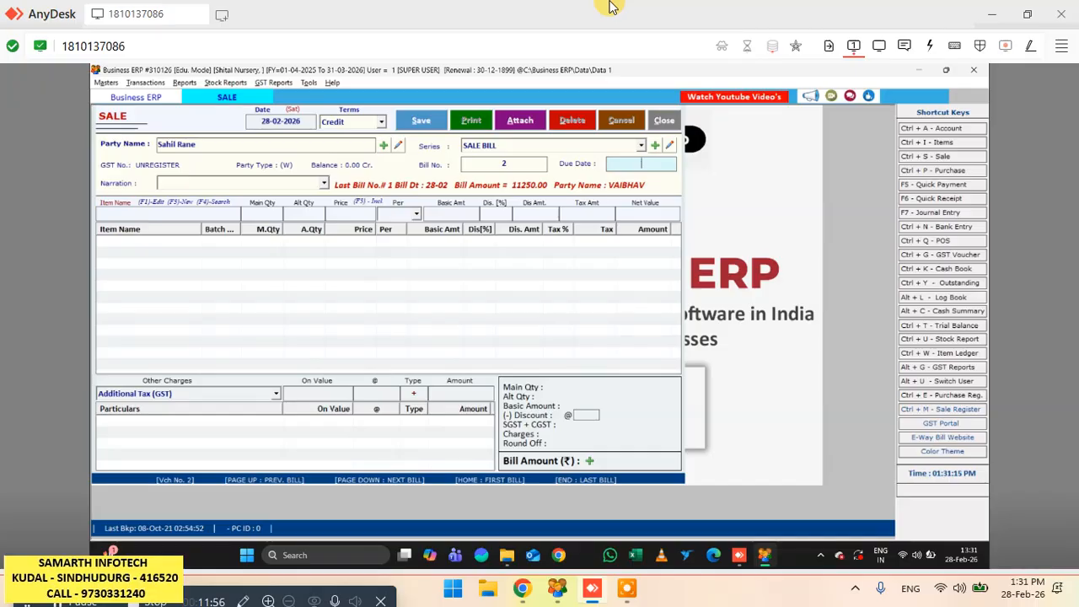
key(Return)
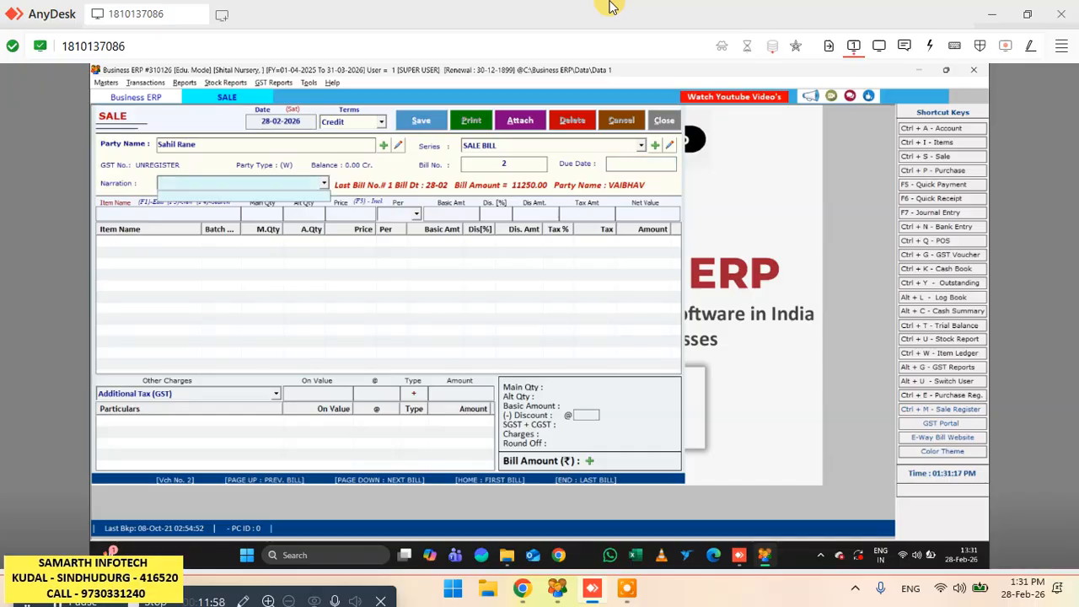
key(Return)
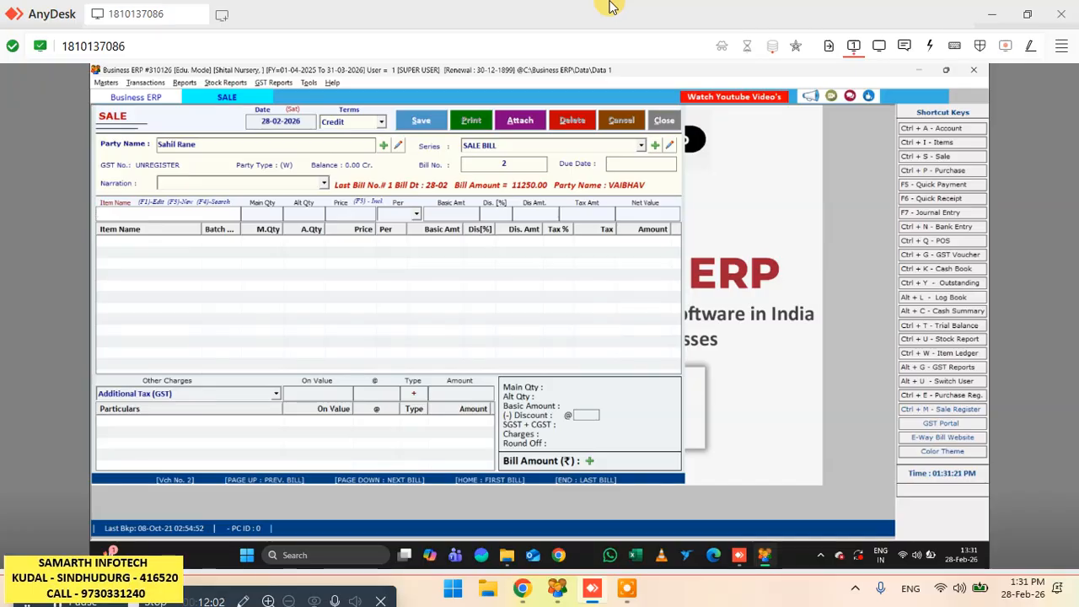
- Add 20 pieces of Alphanso 14x16 to the bill at the price of 450.00 with no discount
key(space)
key(Down)
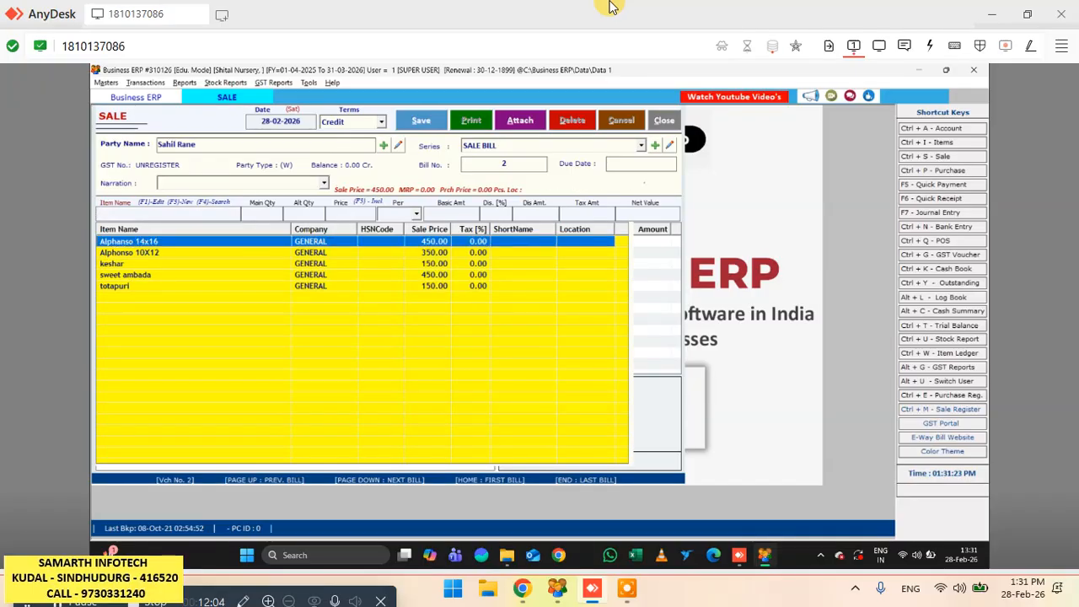
key(Return)
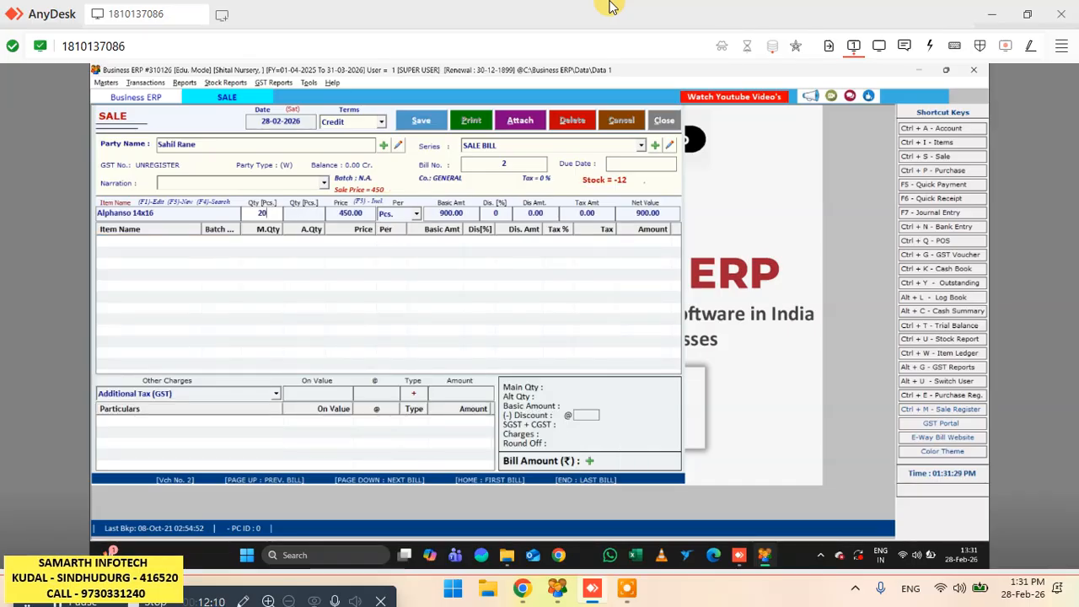
text(20)
key(Return)
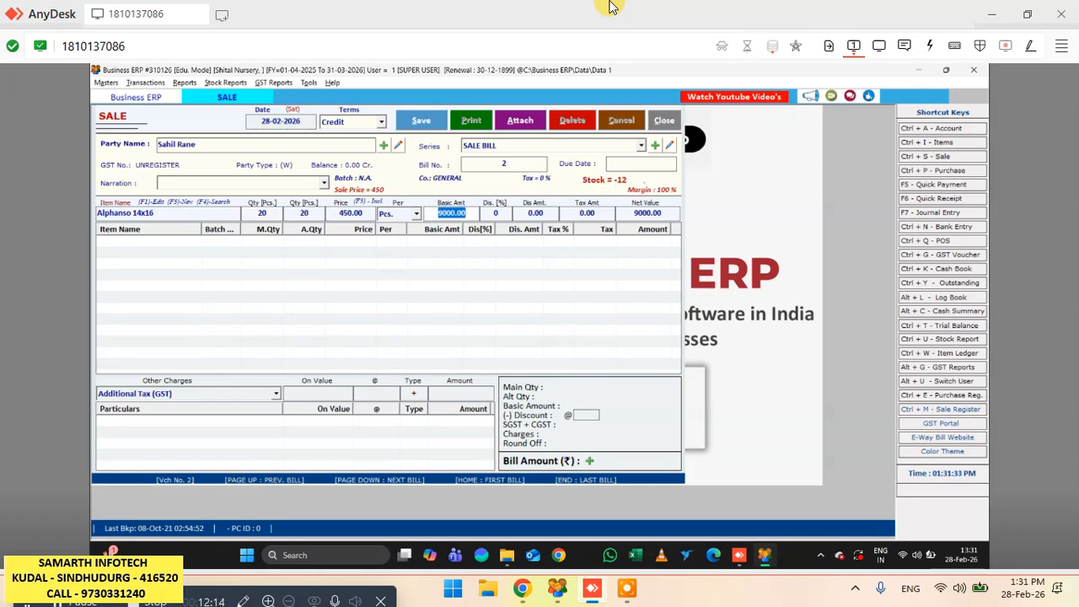
key(Return)
key(Return)
key(Return)
key(Return)
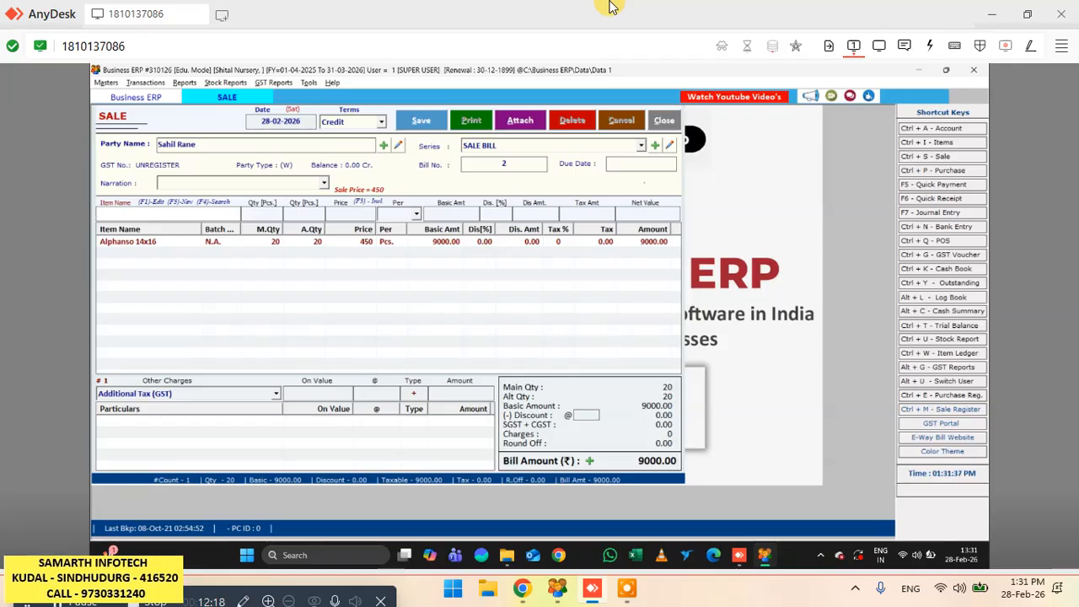
- Add 20 pieces of sweet ambada to the bill at the price of 450.00 with no discount
key(F4)
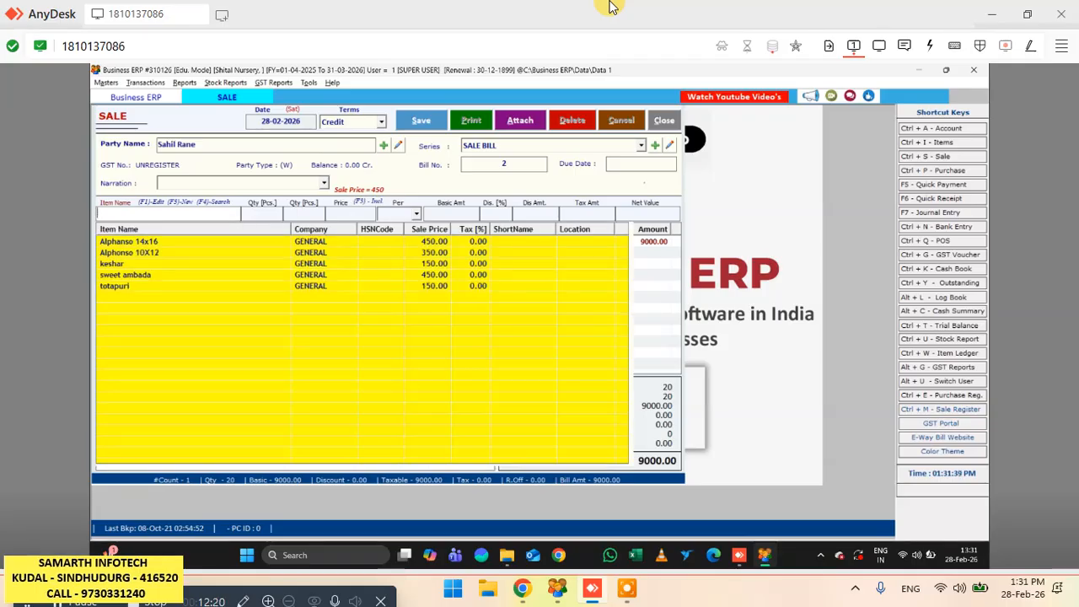
key(Down)
key(Down)
key(Down)
key(Down)
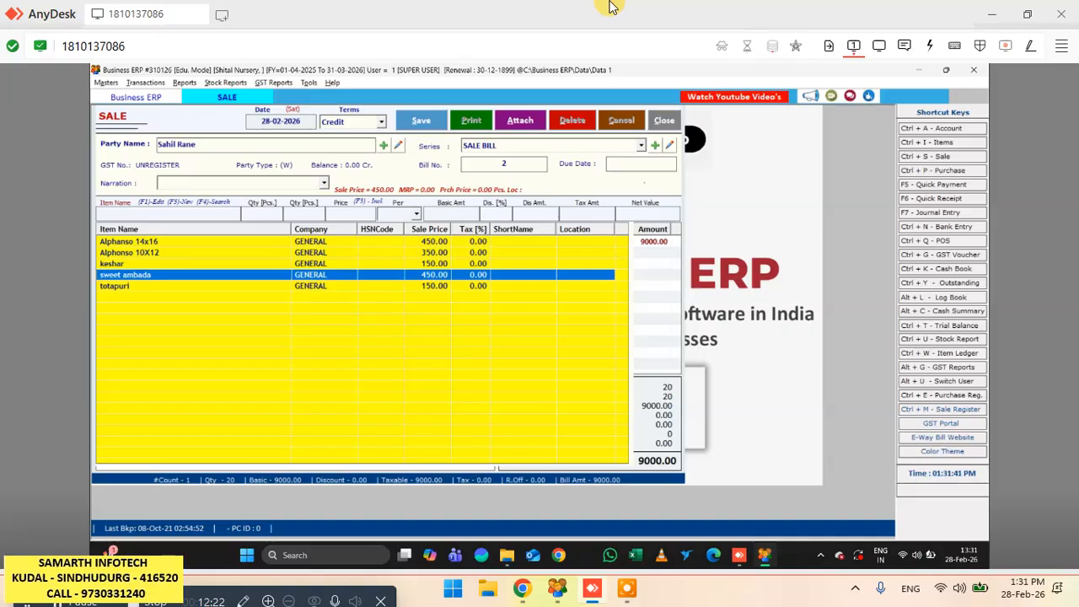
key(Return)
key(Return)
key(Return)
key(Return)
key(Return)
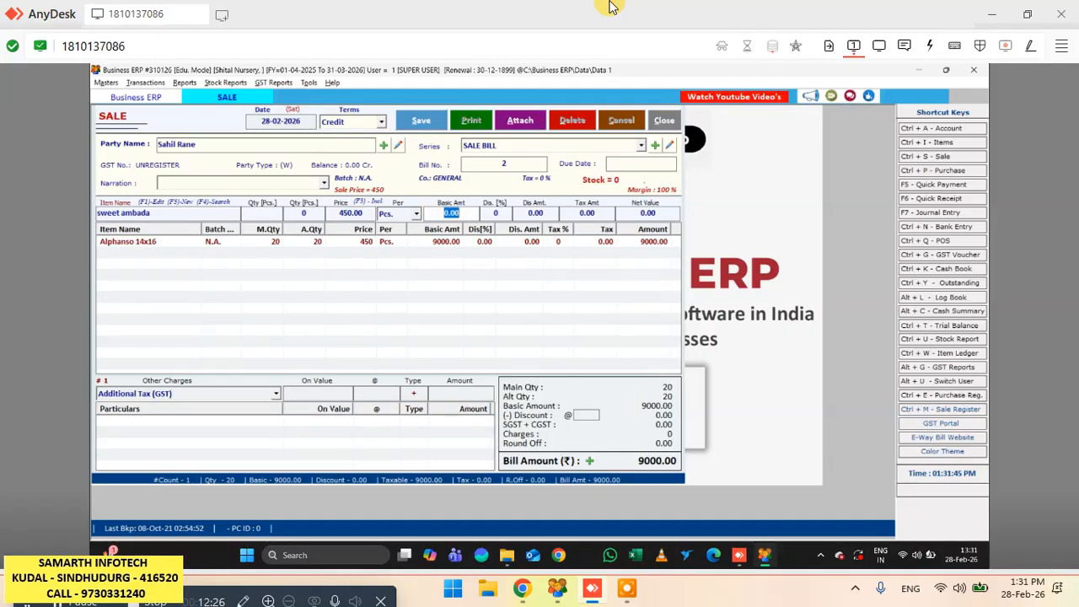
key(BackSpace)
key(shift+Tab)
key(shift+Tab)
key(shift+Tab)
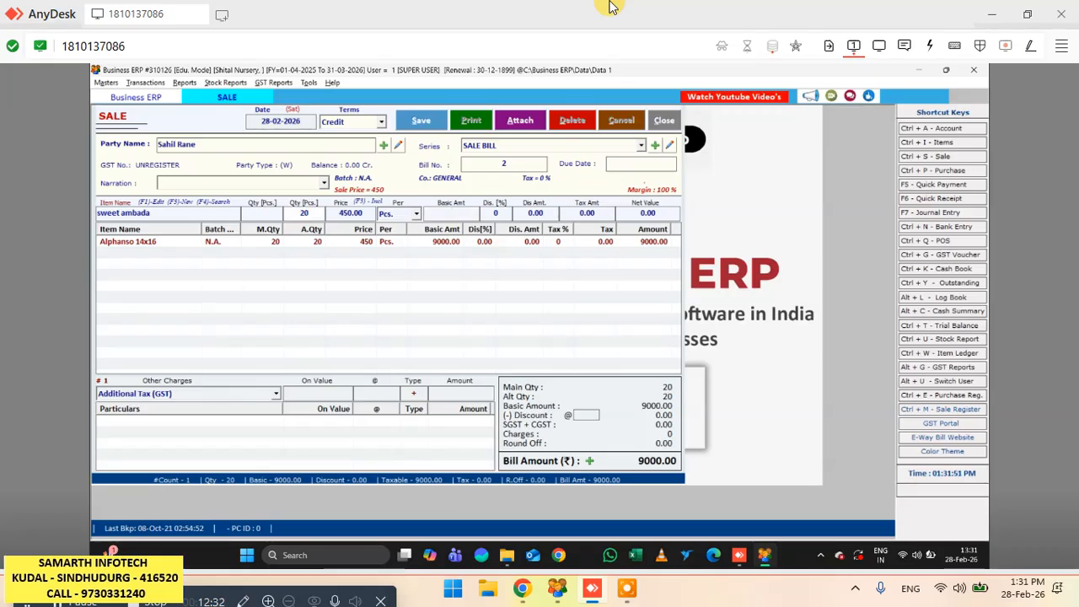
key(Return)
key(Return)
key(Return)
key(Return)
key(Return)
key(Return)
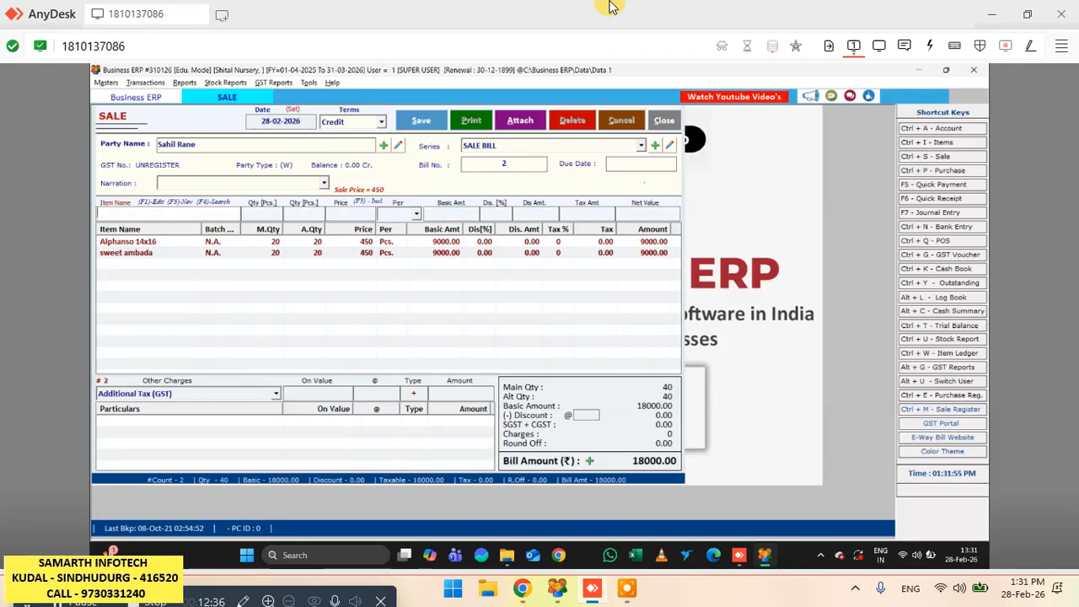
- Add 10 pieces of Alphonso 10X12 to the bill at the price of 350.00 with no discount
key(space)
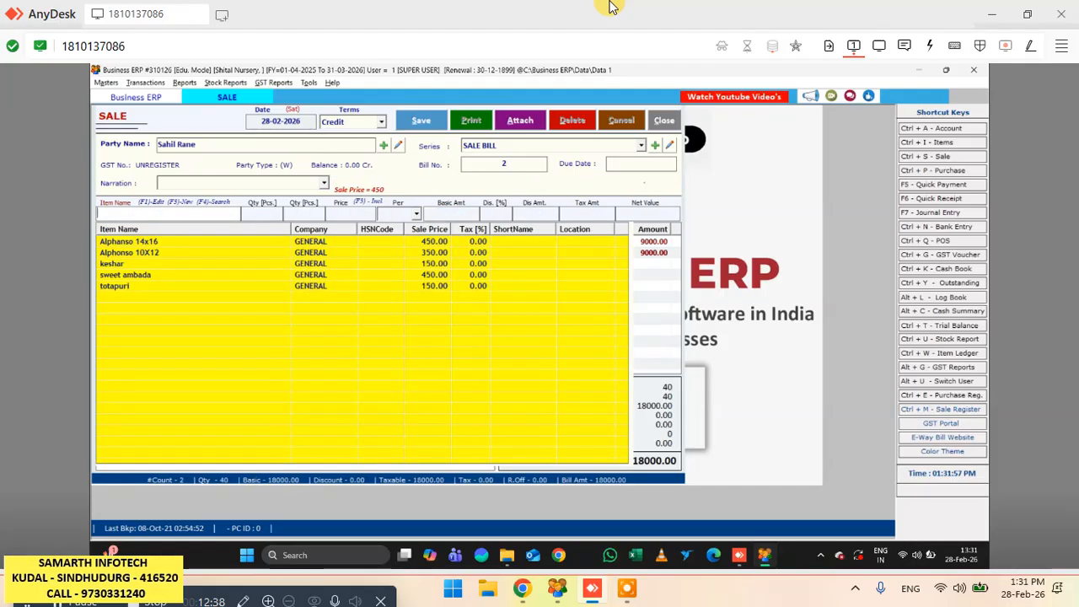
key(Down)
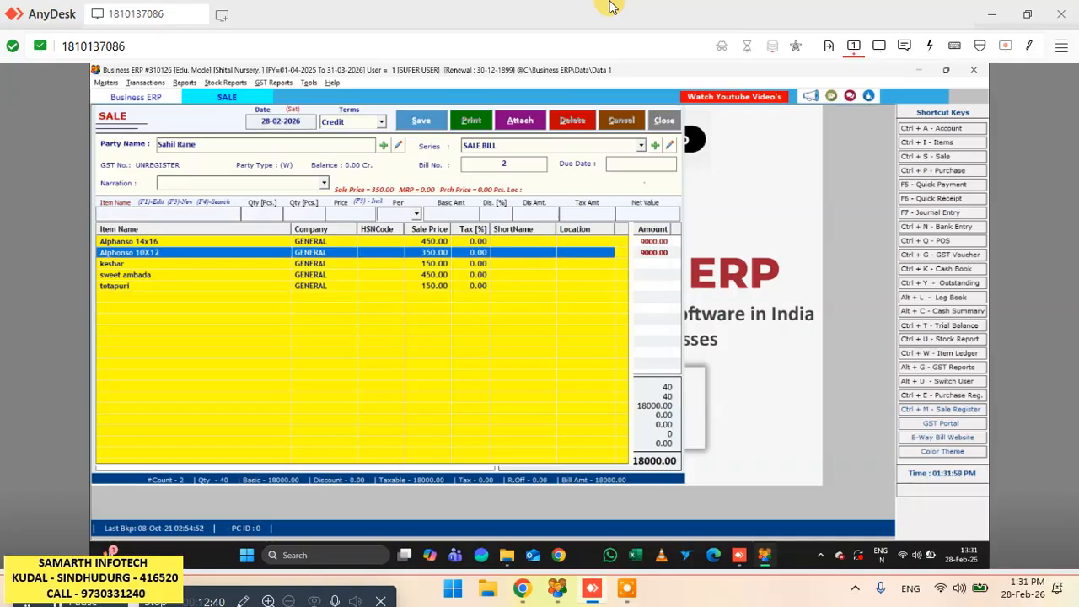
key(Return)
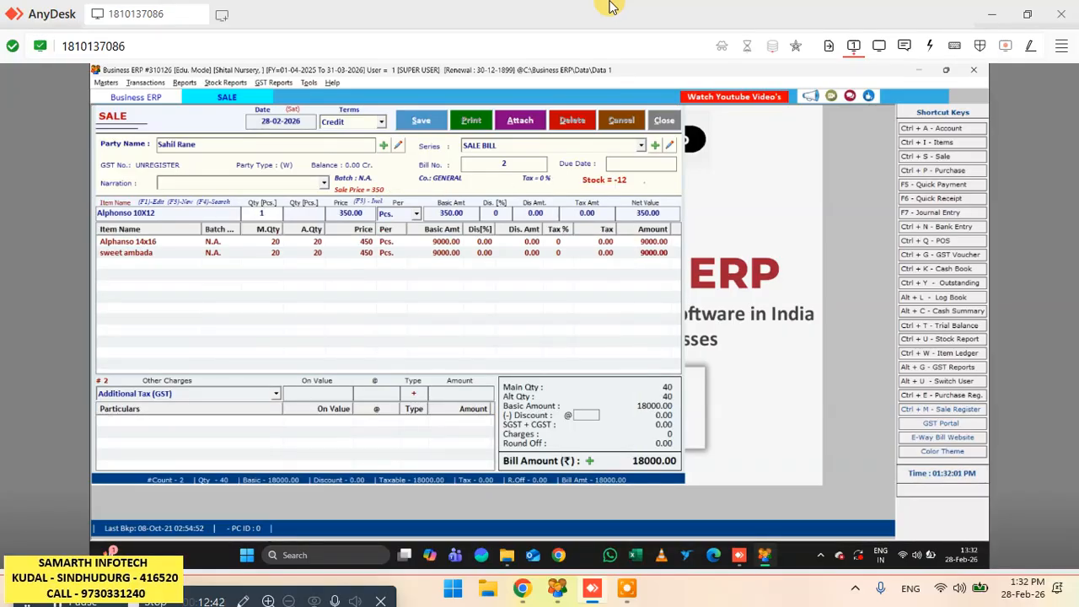
text(10)
key(Return)
key(Return)
key(Return)
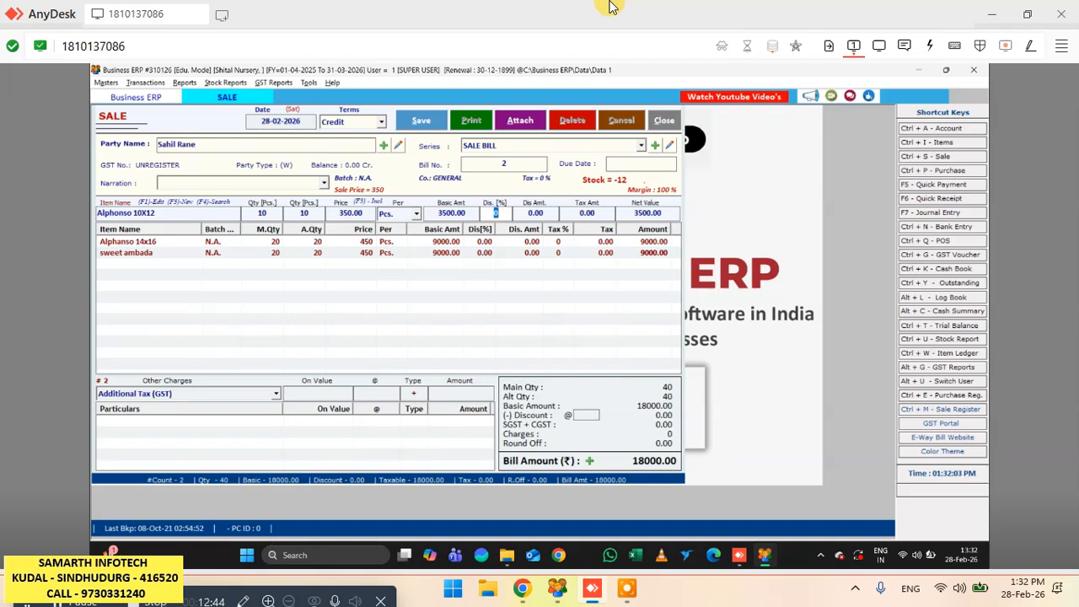
key(Return)
key(Return)
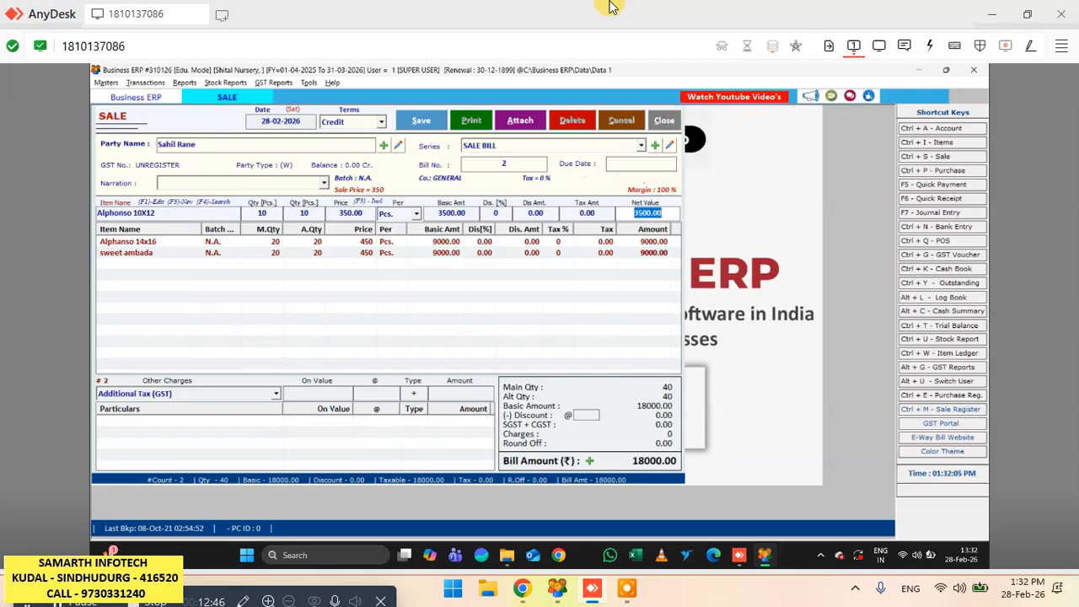
key(Return)
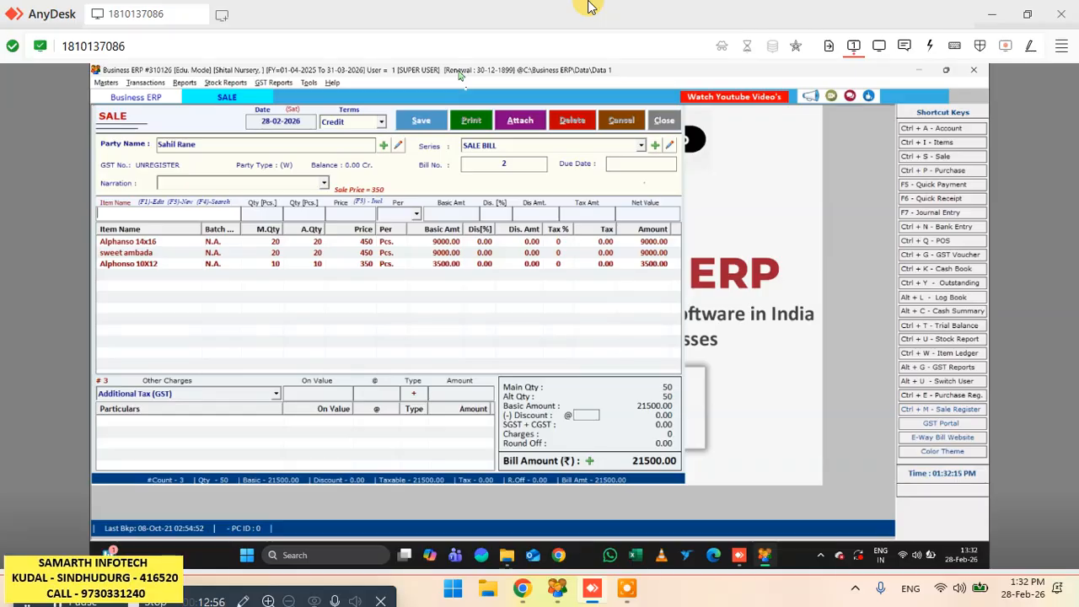
- Save the credit sale bill and accept the offer to print it
key(alt+s)
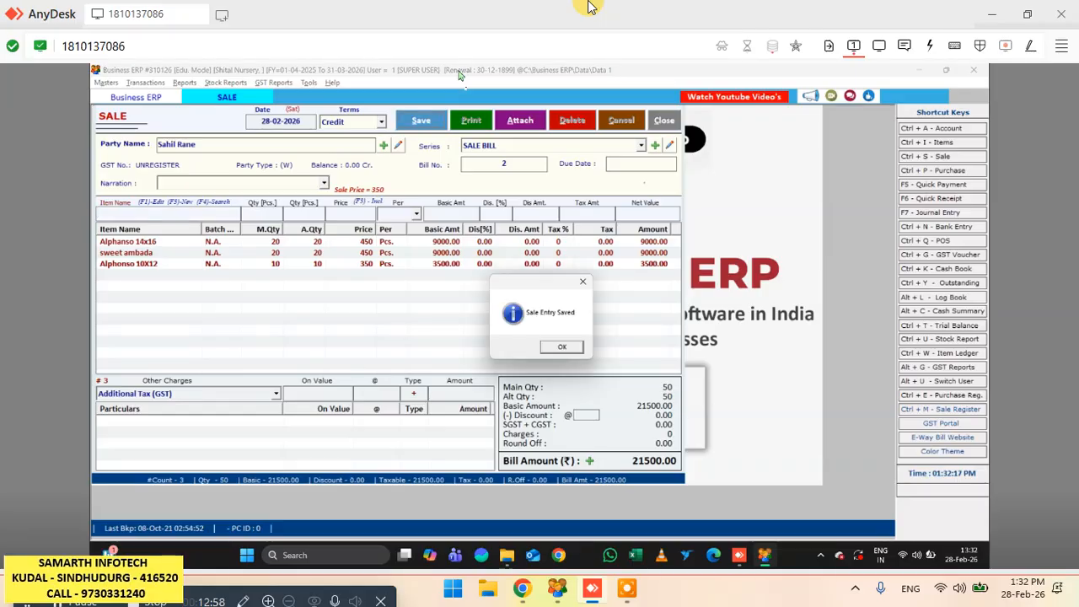
key(Return)
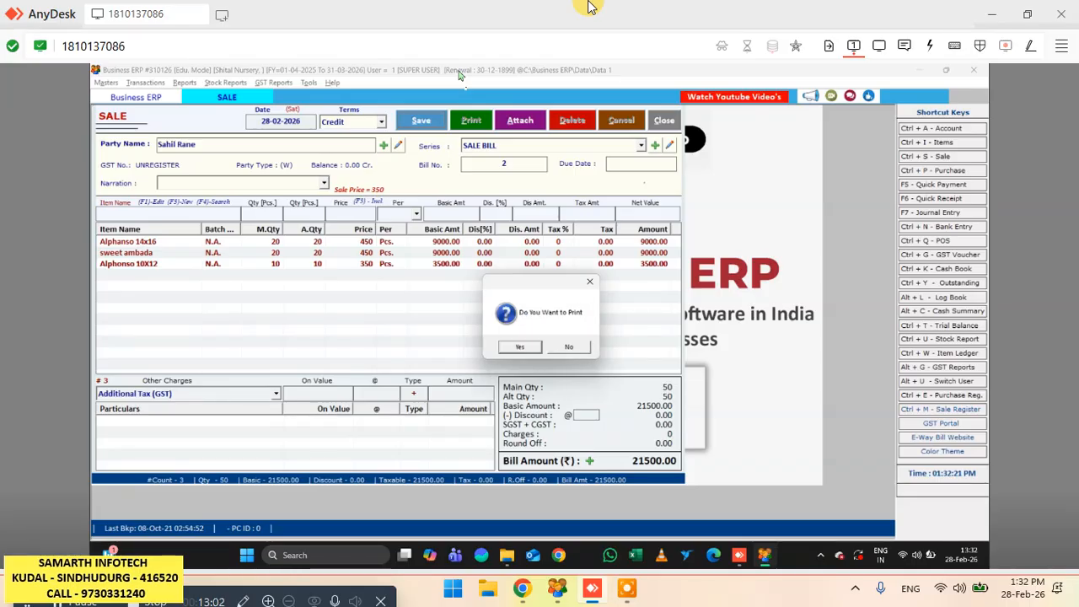
key(Return)
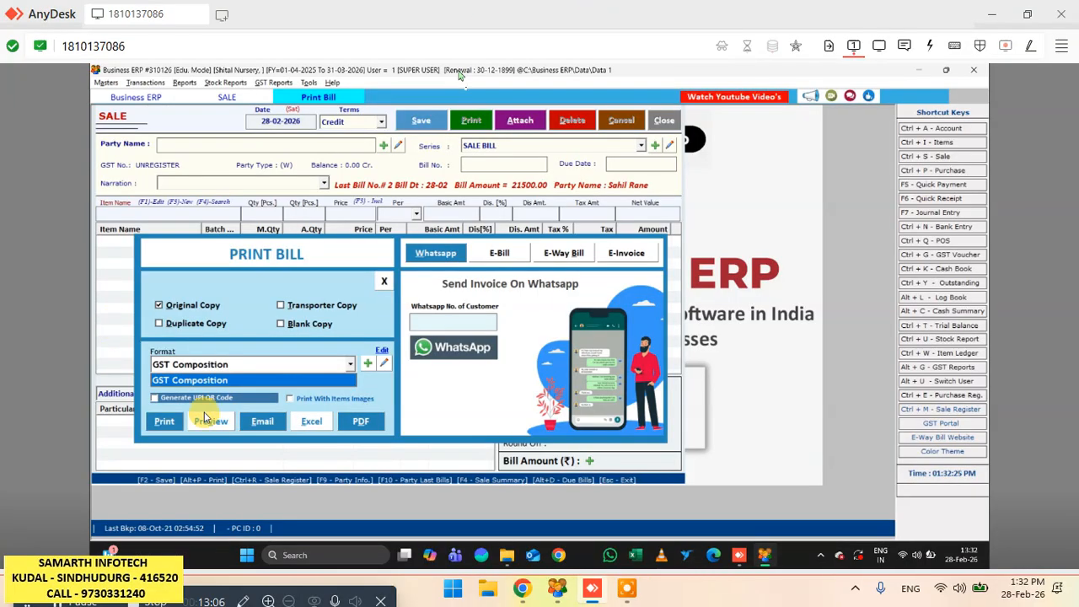
- Preview the original copy of the credit bill in the GST Composition format and check its party, items and amounts
click(60, 601)
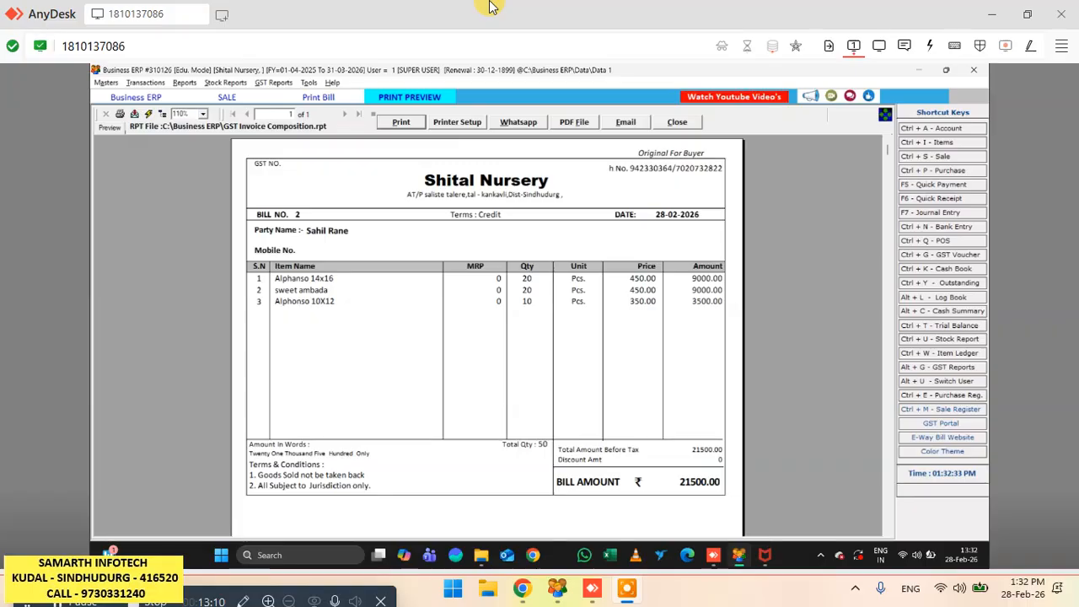
scroll(404, 122, down, 3)
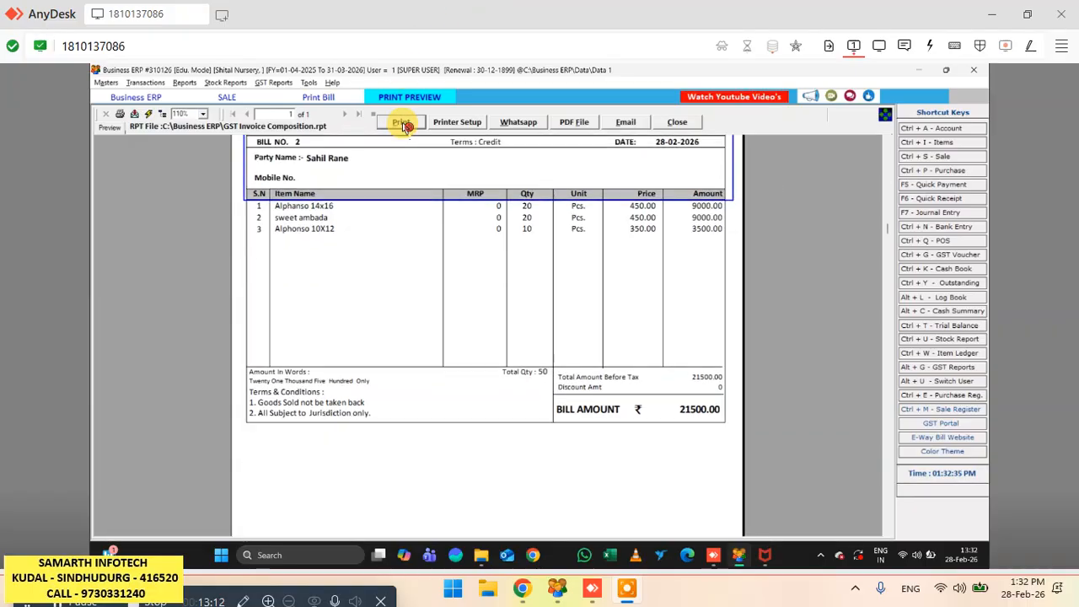
scroll(684, 7, up, 3)
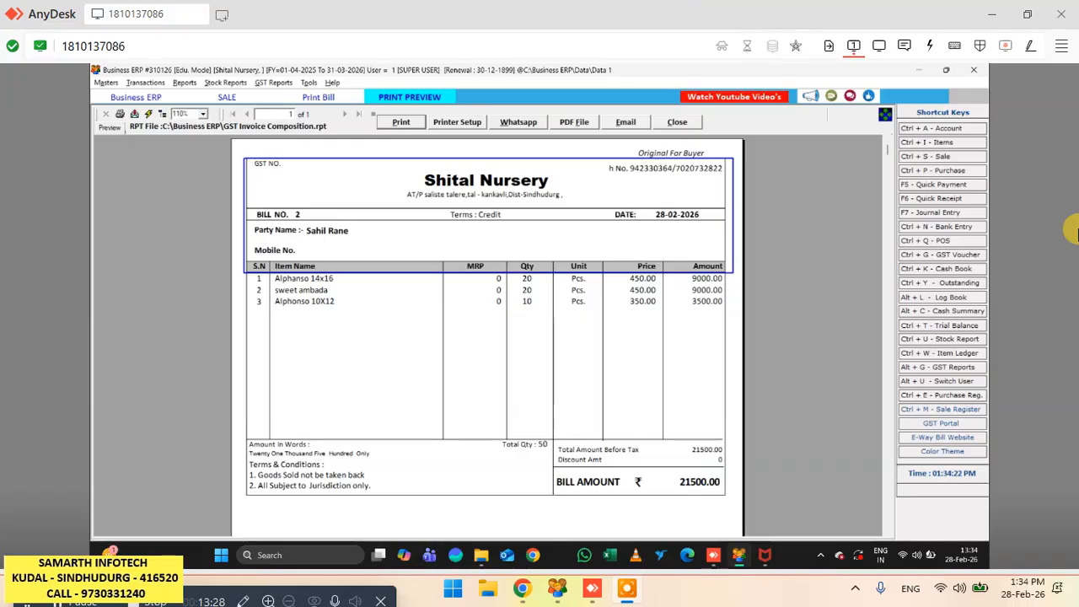
- Close the bill preview, print options and sale entry form, and exit the program
click(679, 122)
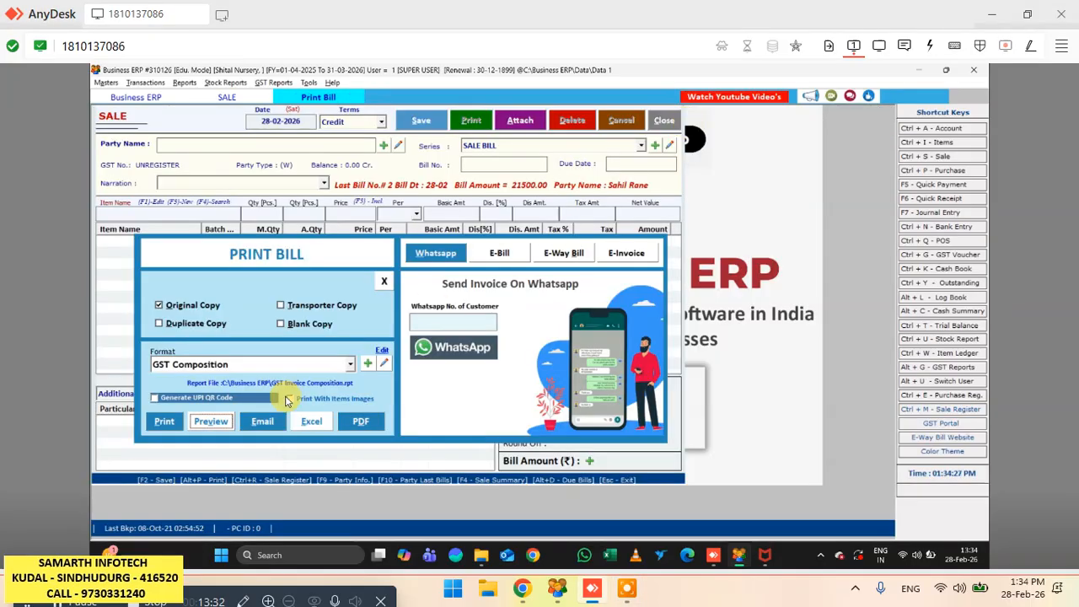
key(Escape)
key(Escape)
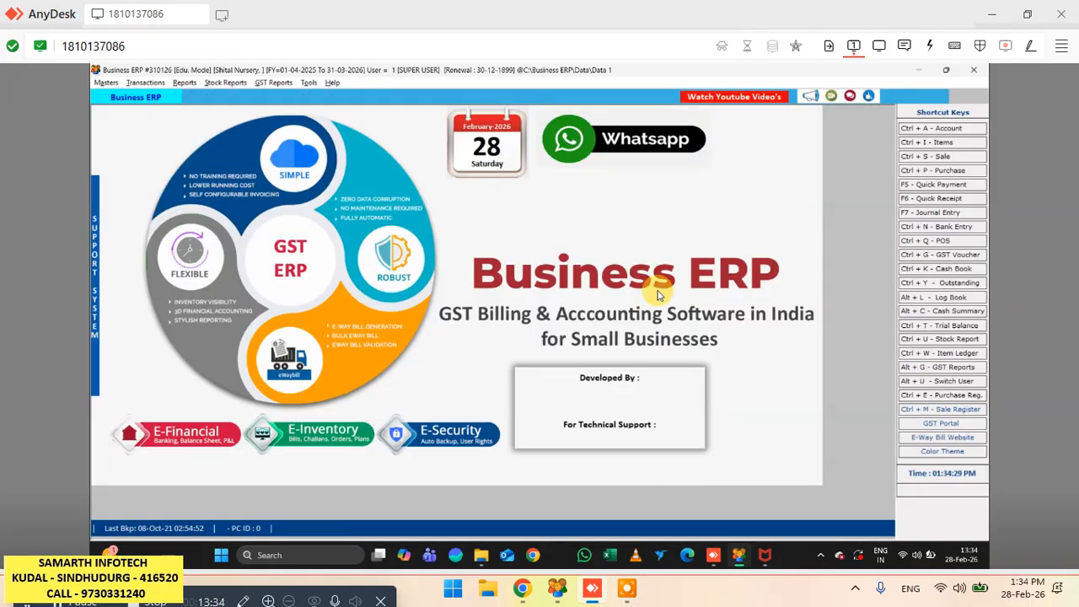
click(974, 69)
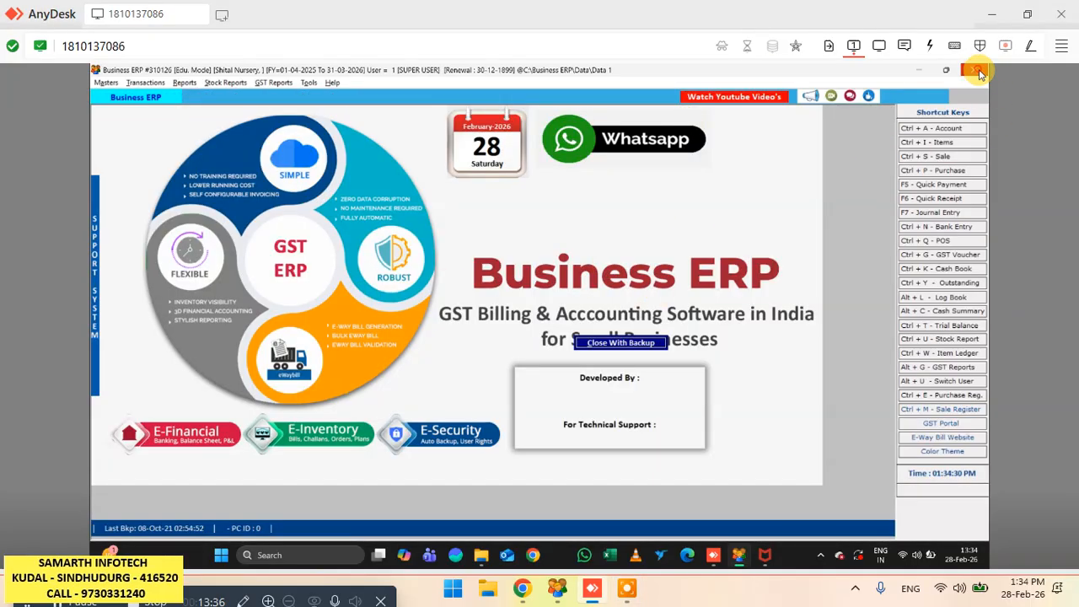